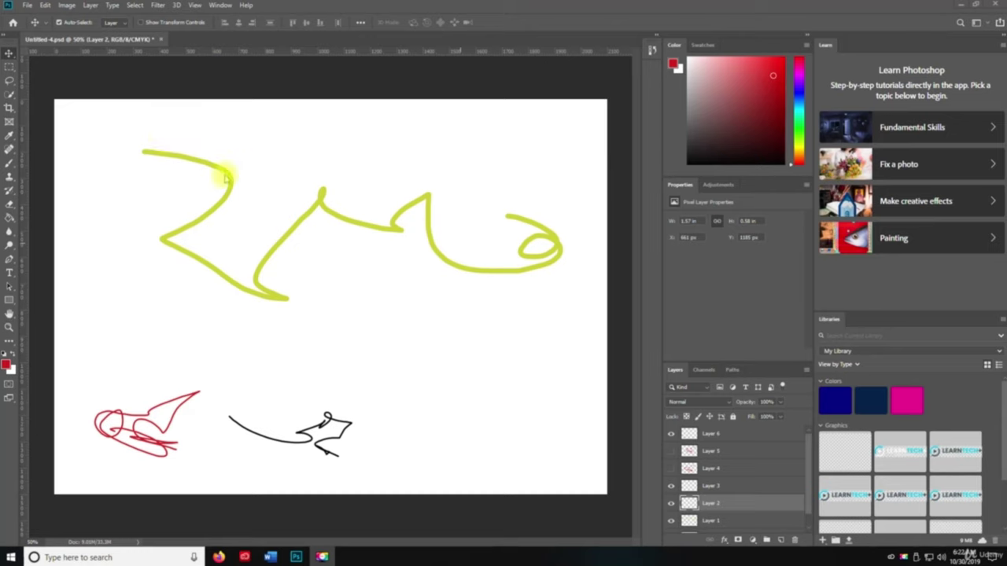
Step: Save the document as a PSD with Maximize Compatibility enabled
key("space")
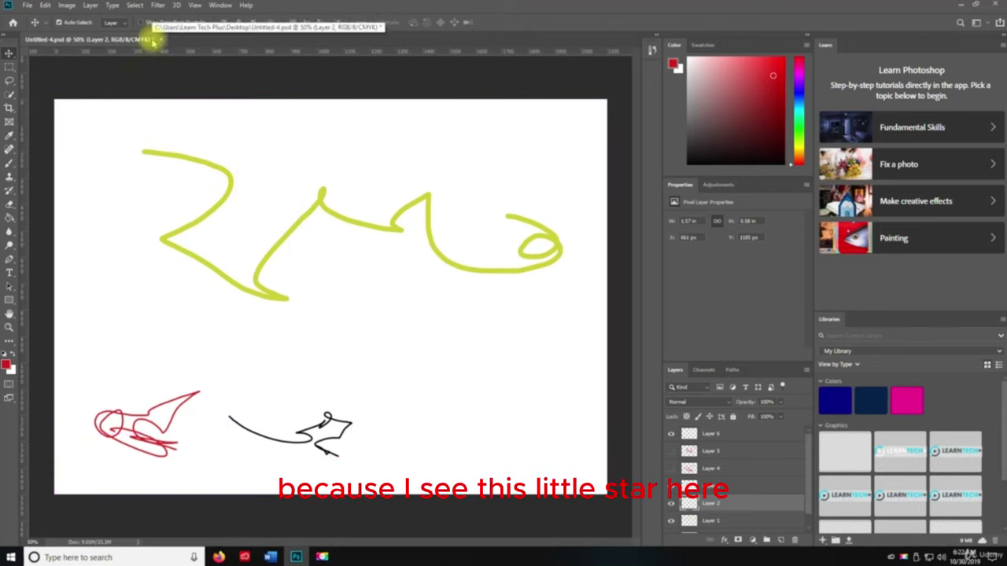
key("ctrl+s")
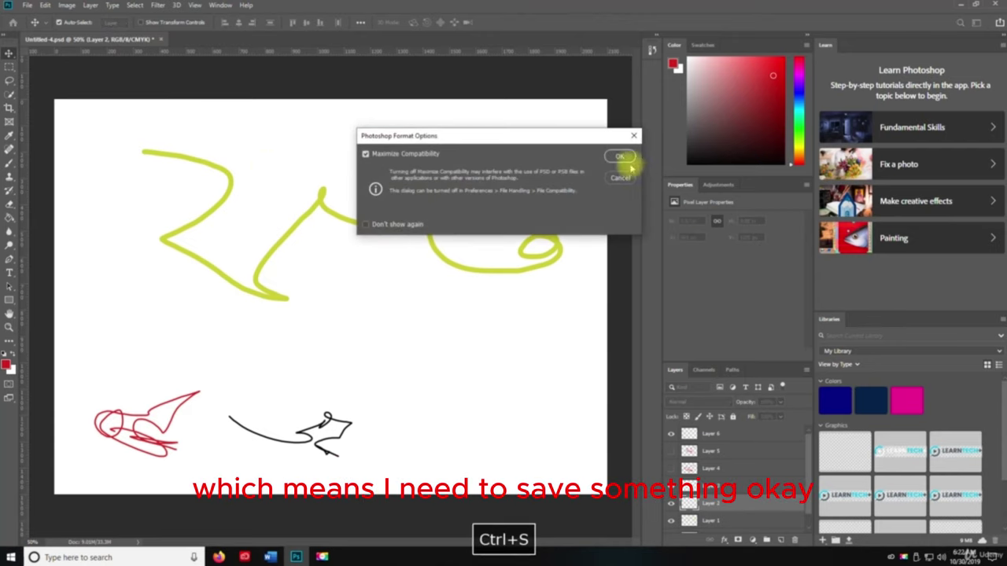
left_click(620, 157)
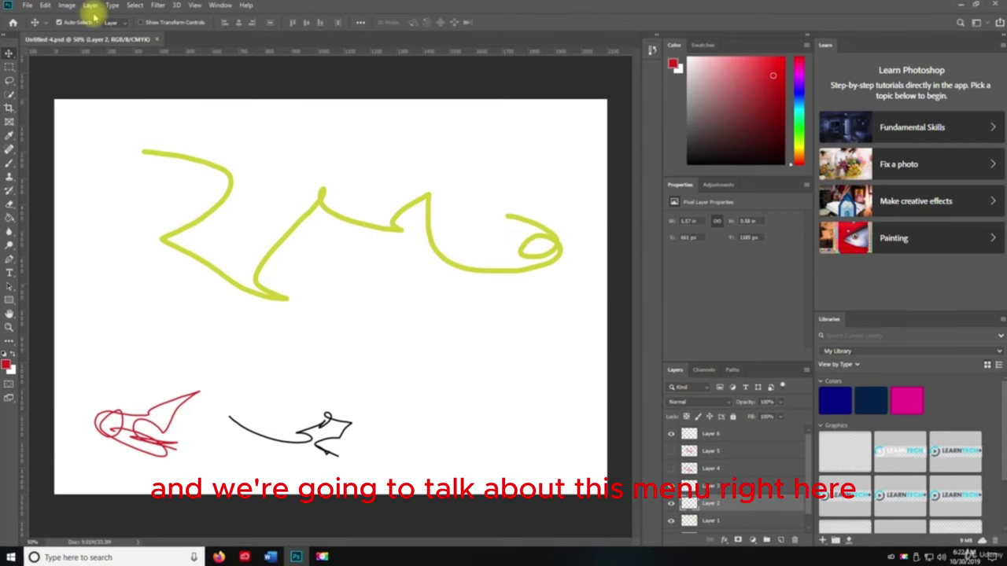
left_click(66, 5)
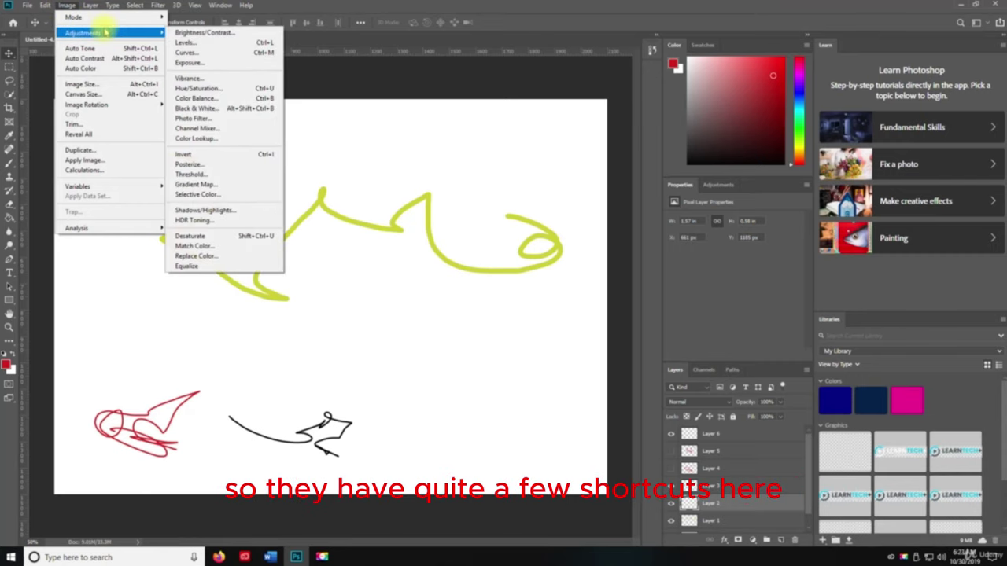
mouse_move(109, 24)
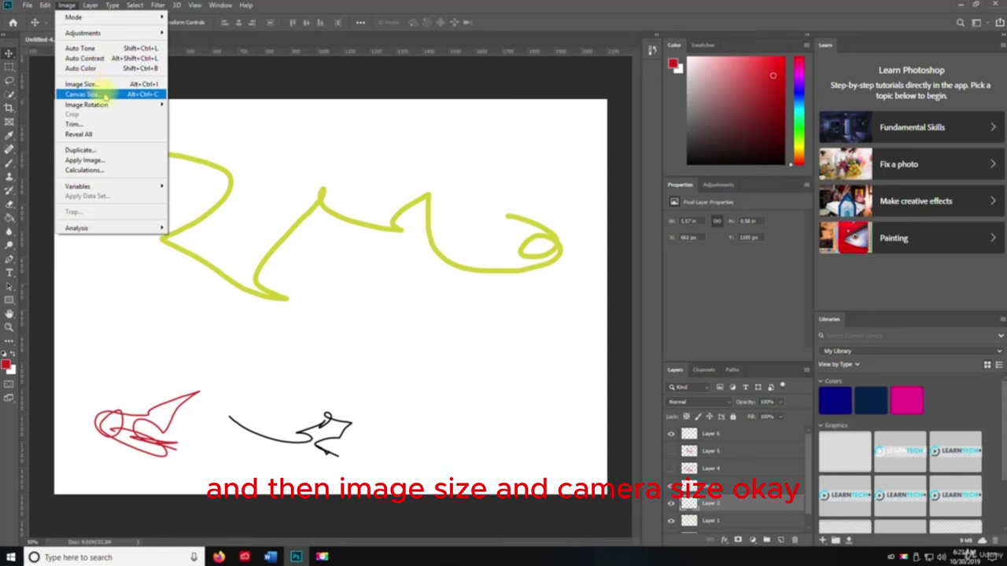
left_click(273, 252)
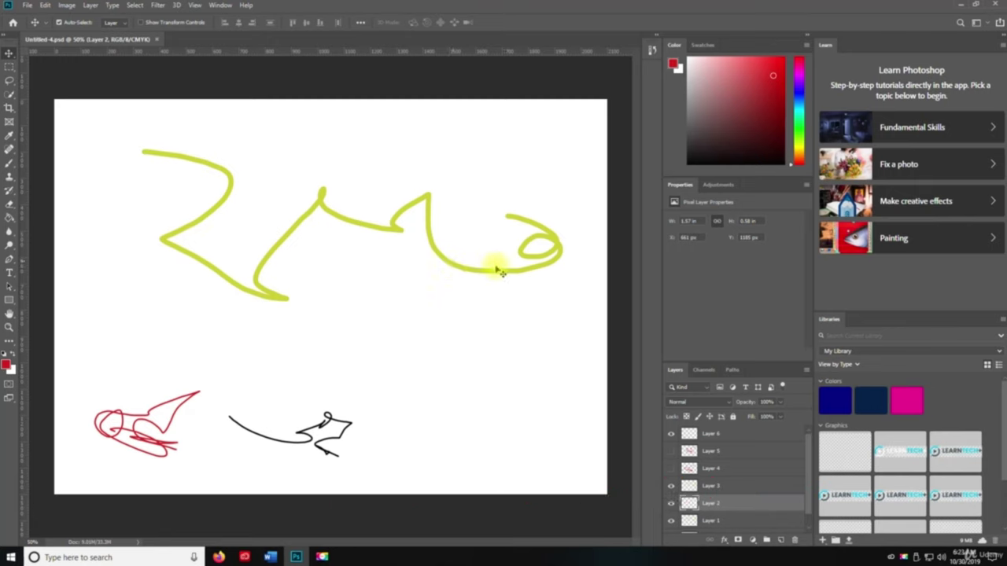
Step: Unlock the background layer and fill it with the red foreground color using the Paint Bucket tool
key("g")
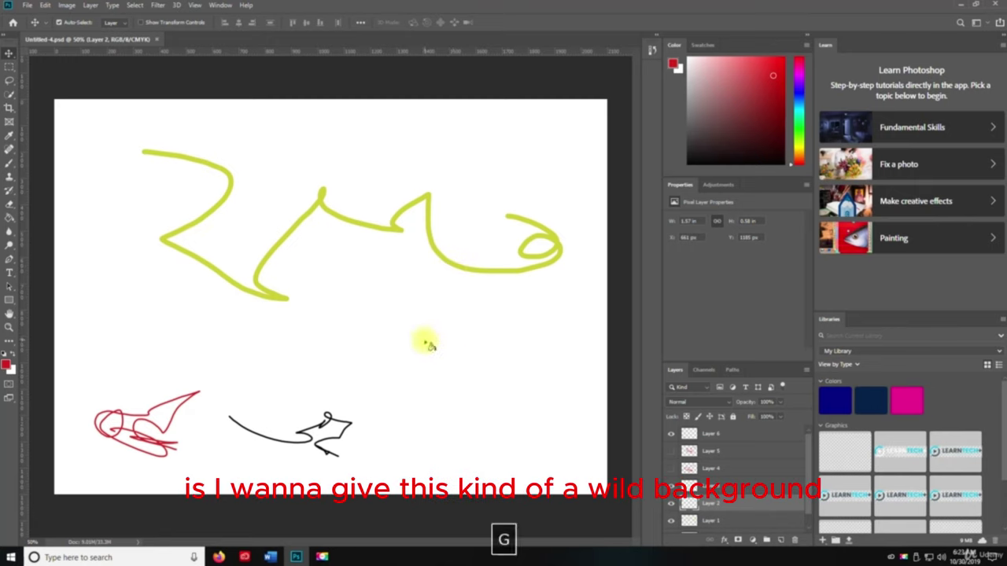
scroll(713, 504, "down", 1)
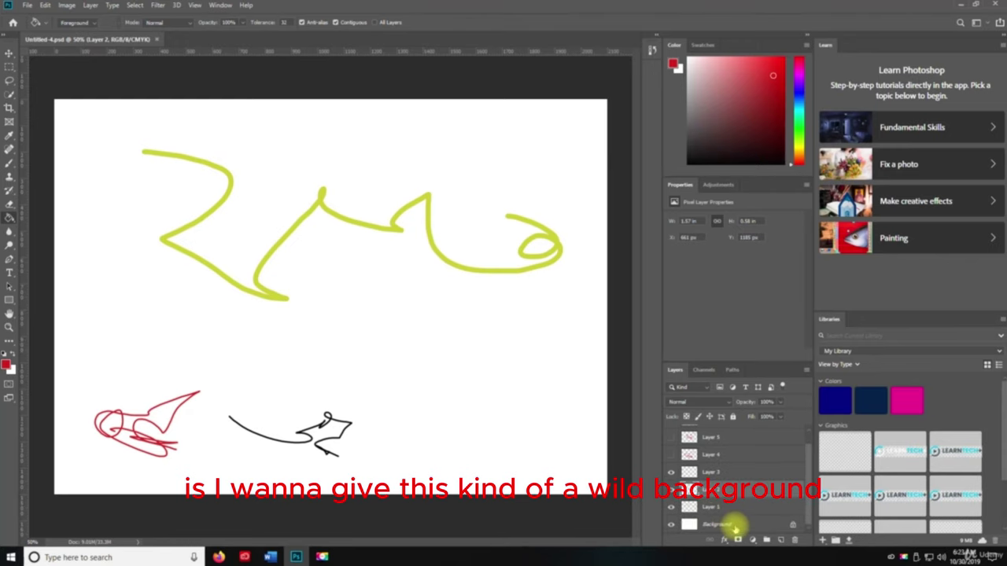
left_click(747, 524)
left_click(795, 526)
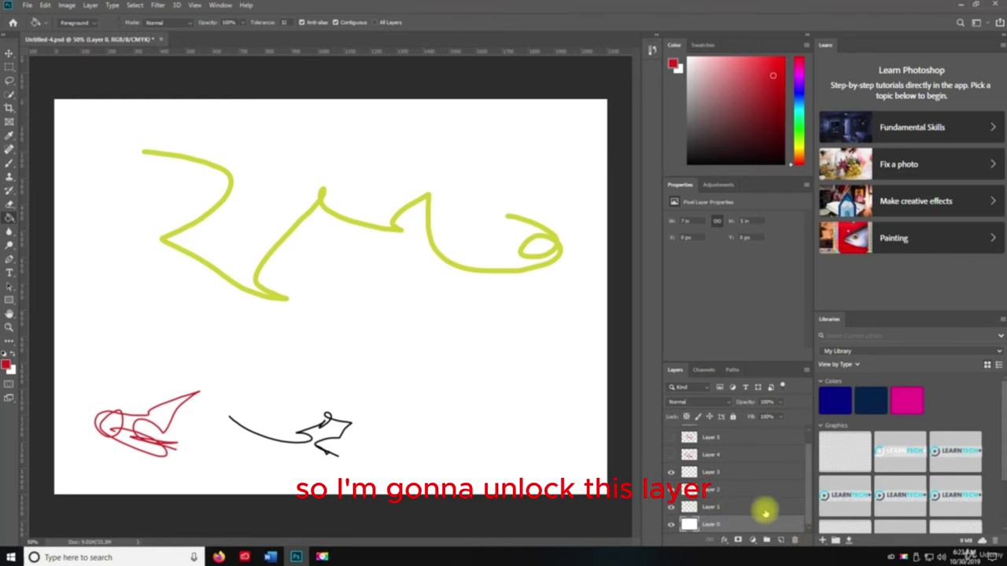
left_click(464, 450)
key("v")
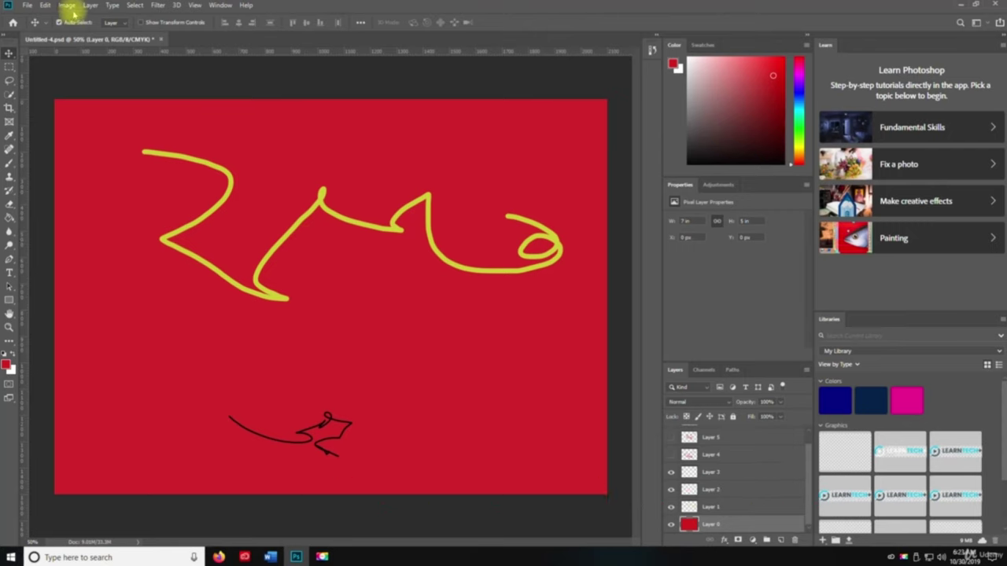
Step: Apply a Levels adjustment to the red background layer, with preview on and output levels of 26 and 152
left_click(68, 6)
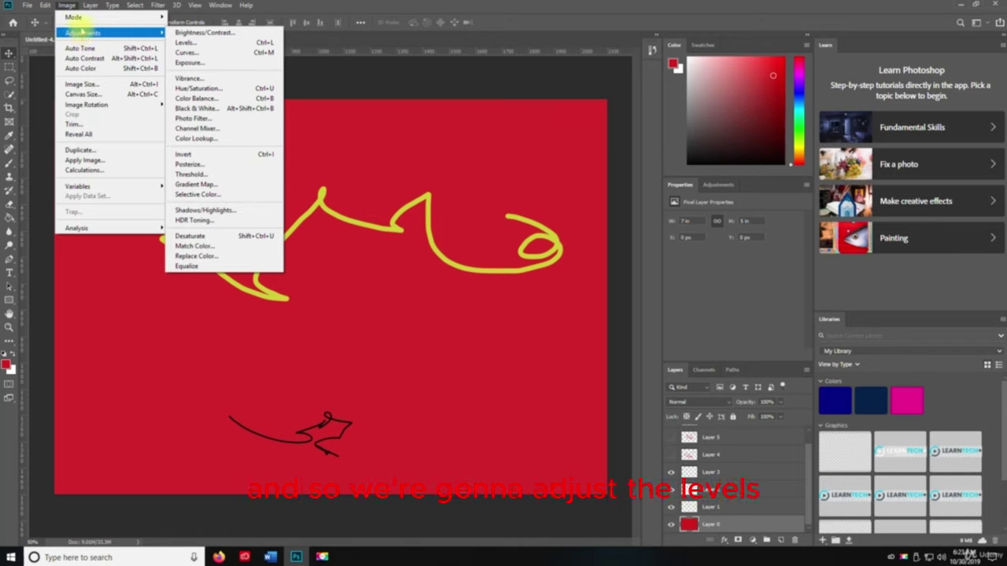
left_click(69, 7)
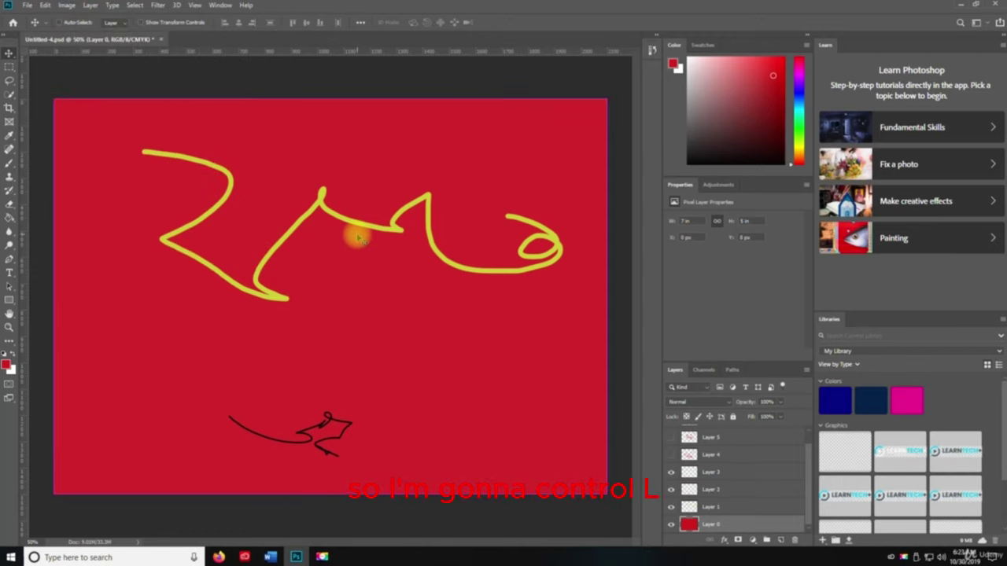
key("ctrl+l")
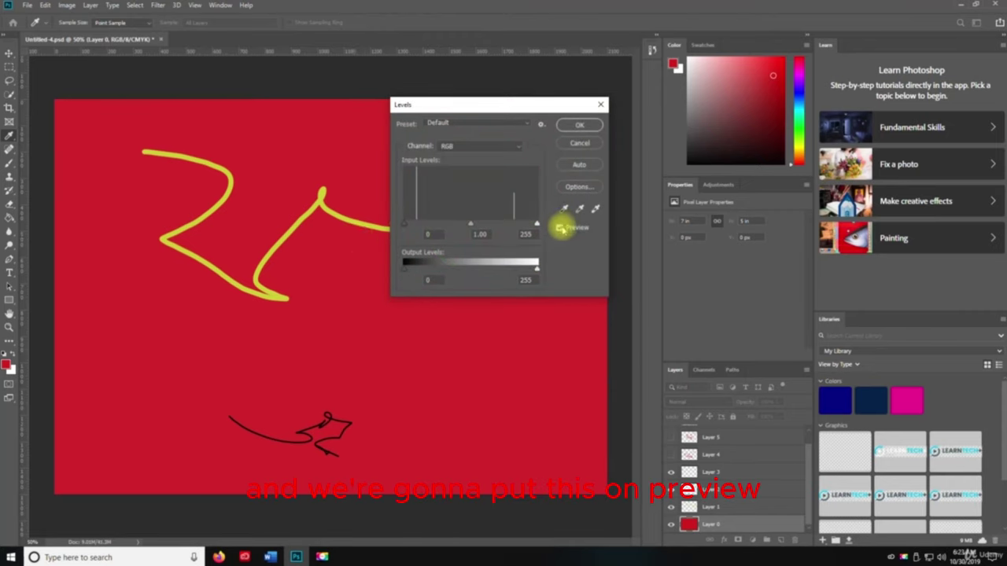
left_click(559, 228)
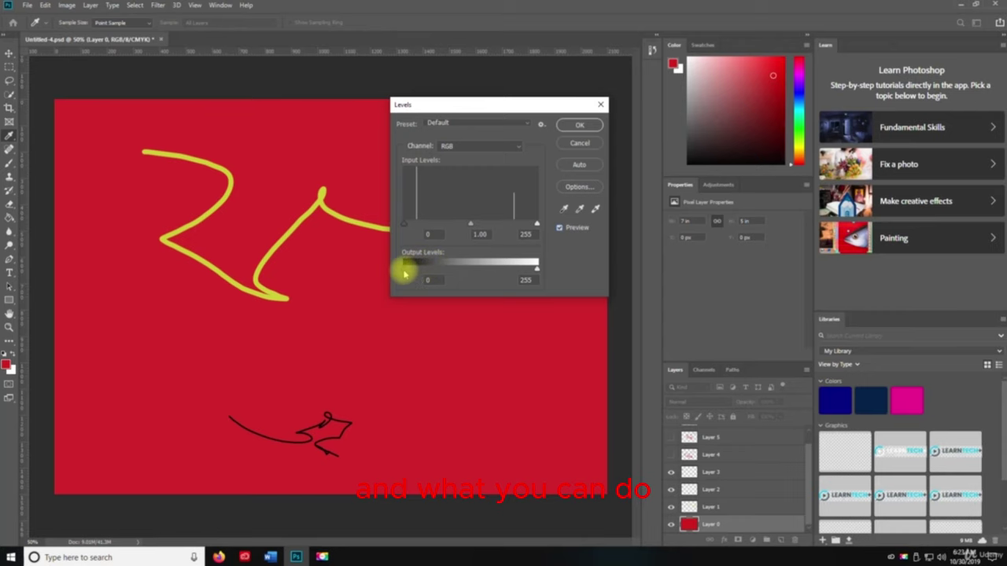
mouse_move(409, 271)
left_mouse_down()
mouse_move(511, 270)
mouse_move(409, 265)
mouse_move(418, 259)
left_mouse_up()
left_click_drag(472, 100, 632, 139)
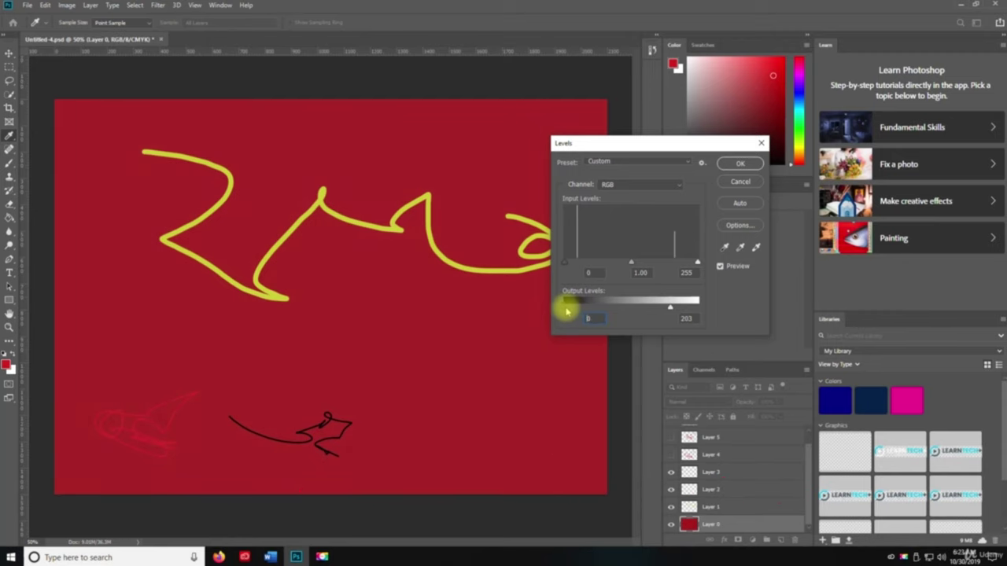
mouse_move(568, 308)
left_mouse_down()
mouse_move(644, 307)
mouse_move(578, 312)
left_mouse_up()
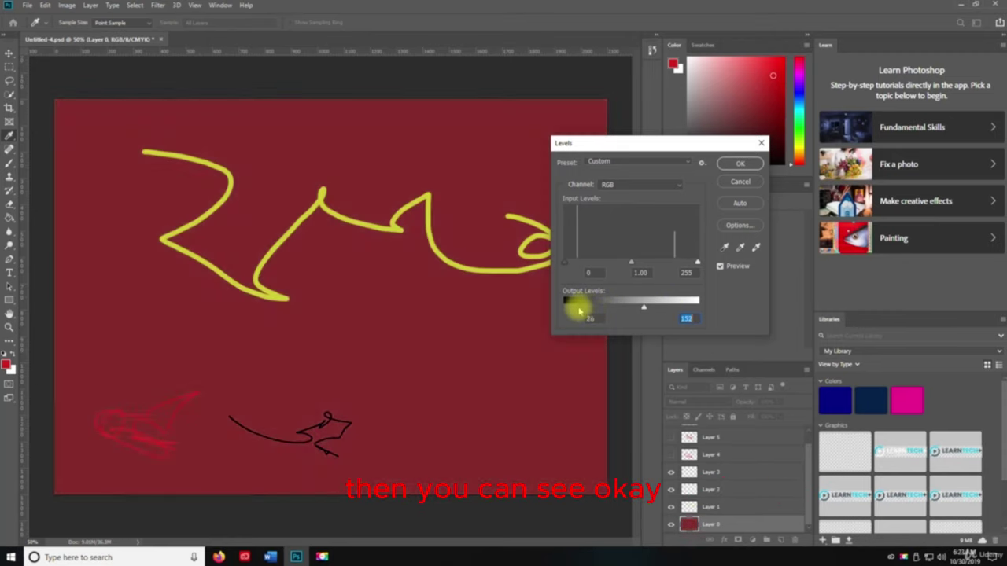
left_click(739, 163)
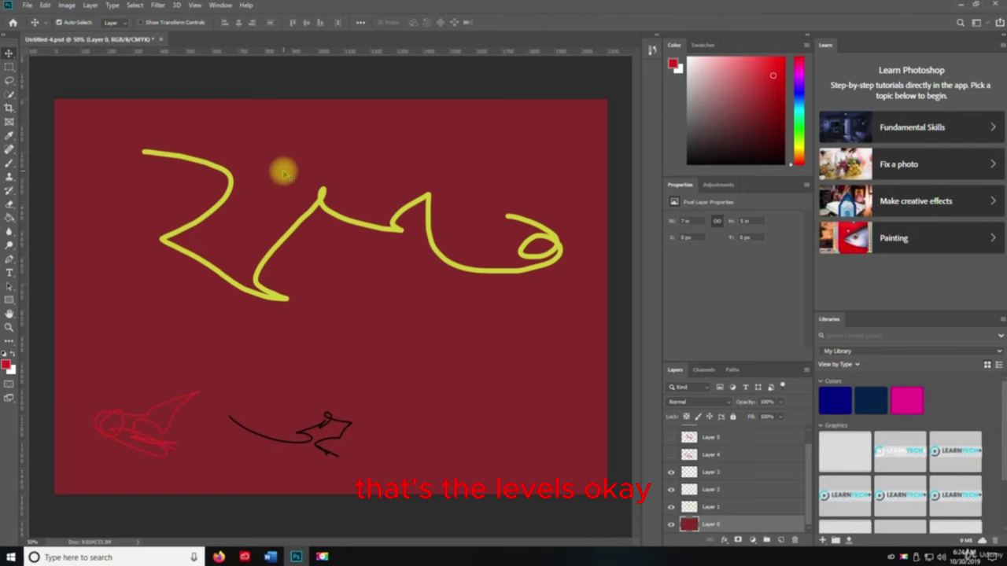
Step: Apply a Curves adjustment to the background layer with a point at input 82, output 160 and the black point at input 78
key("ctrl+a")
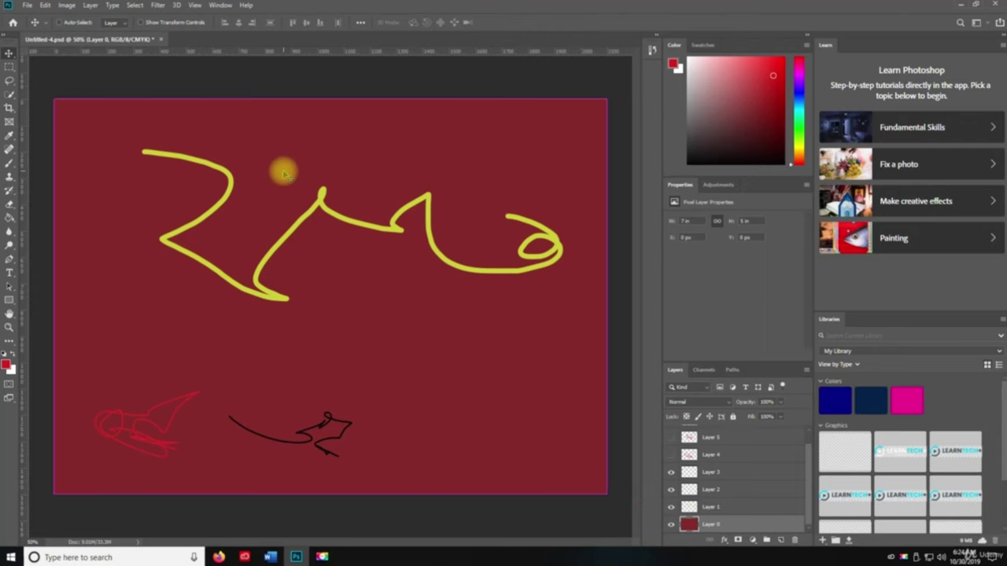
key("ctrl+m")
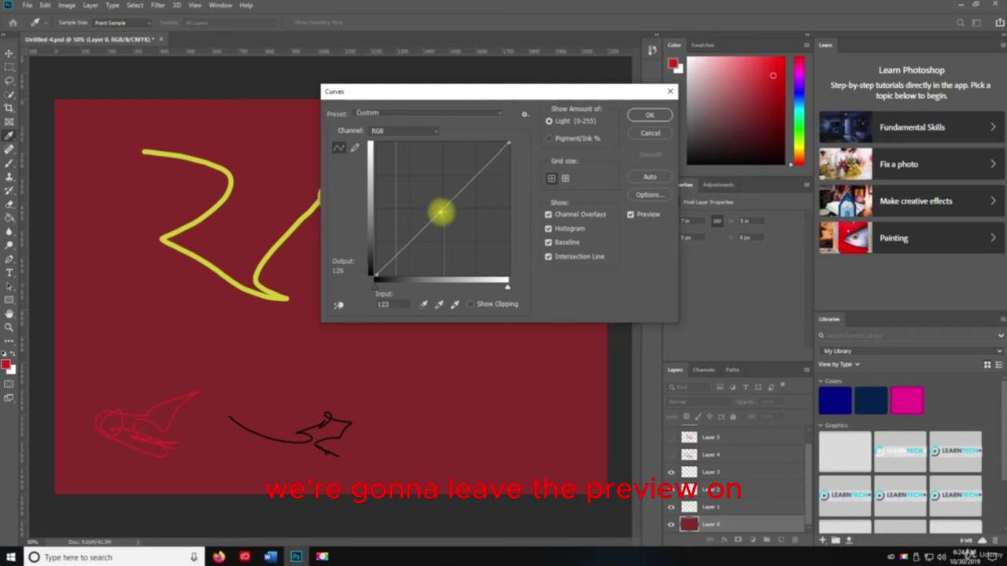
left_click_drag(440, 211, 411, 186)
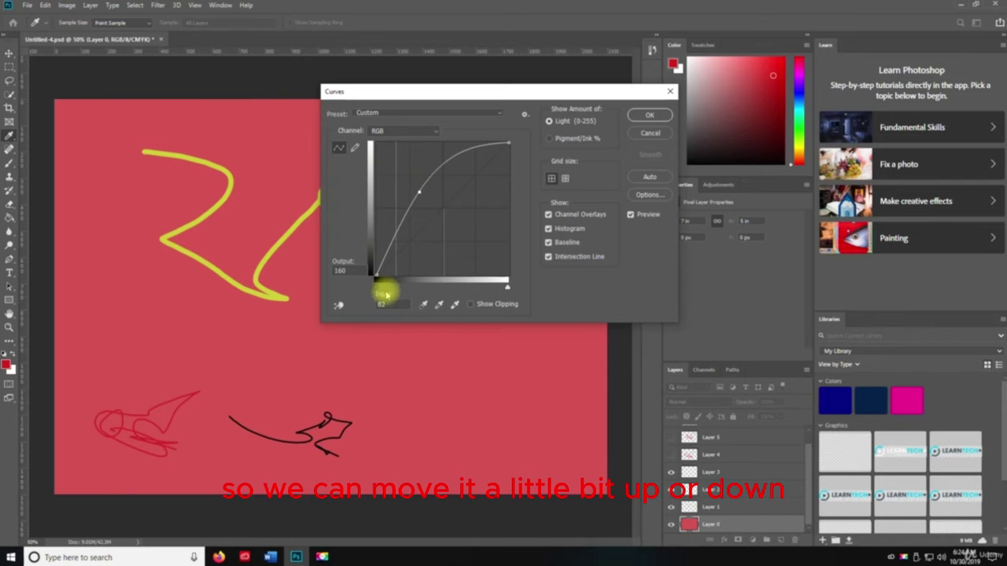
left_click_drag(377, 283, 416, 287)
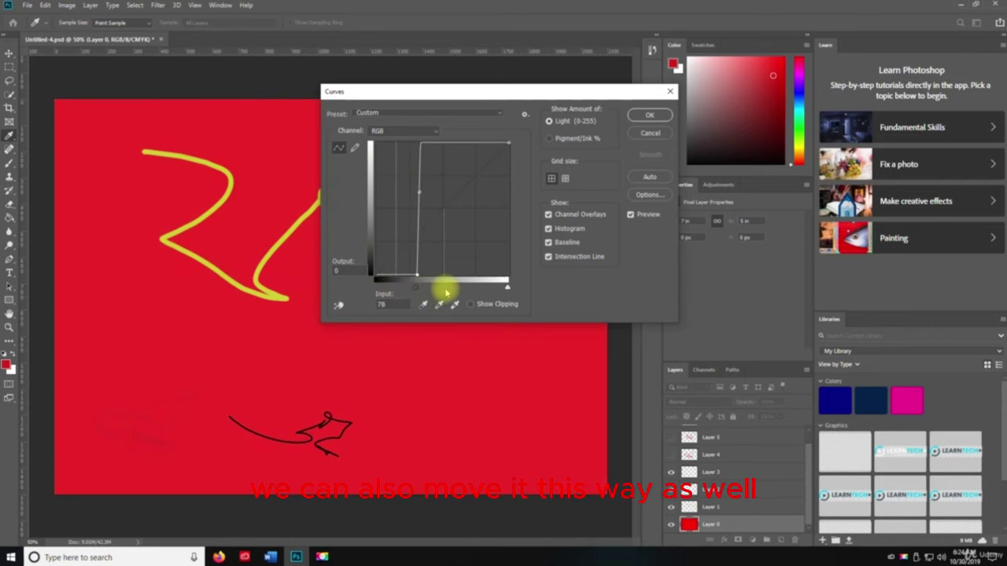
left_click(650, 116)
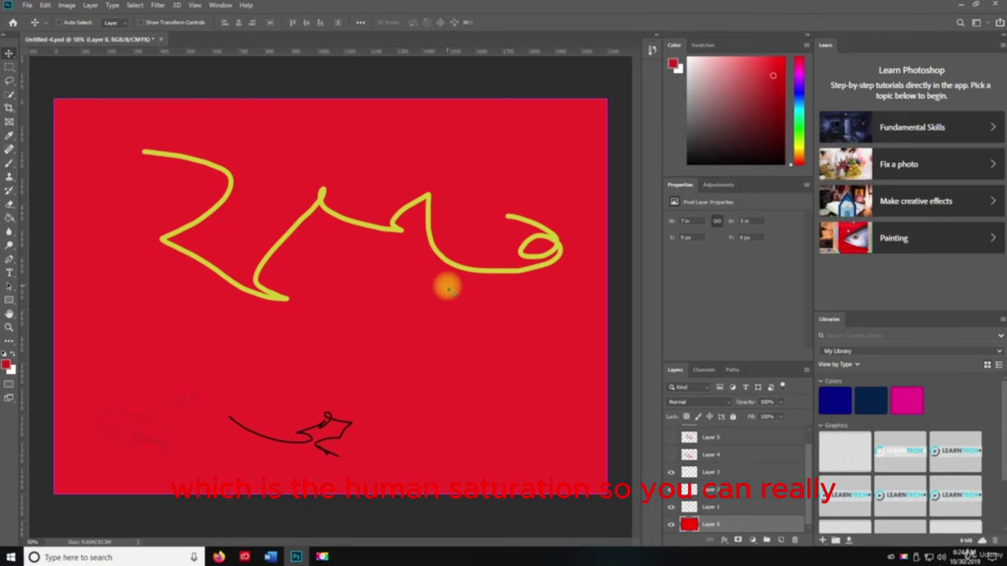
Step: Recolor the background layer with Hue/Saturation, using Hue +112, Saturation +44 and Lightness -55
key("ctrl+u")
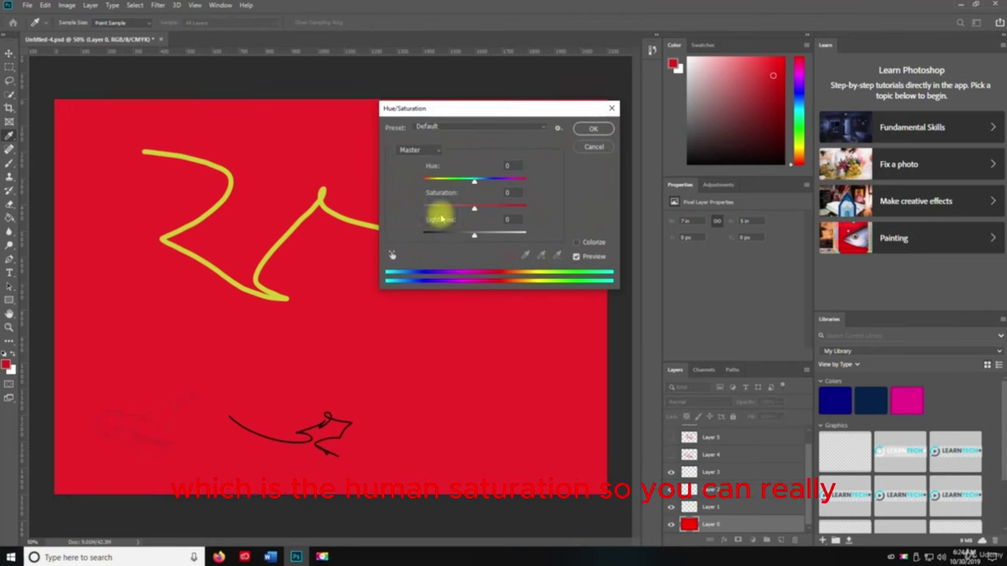
left_click_drag(474, 184, 431, 180)
left_click_drag(476, 207, 446, 238)
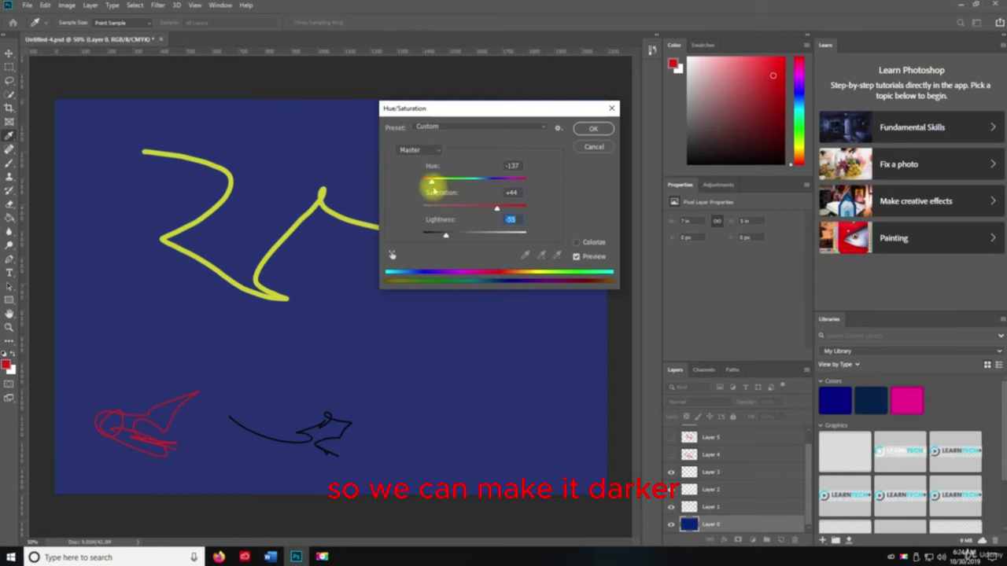
left_click_drag(432, 183, 512, 183)
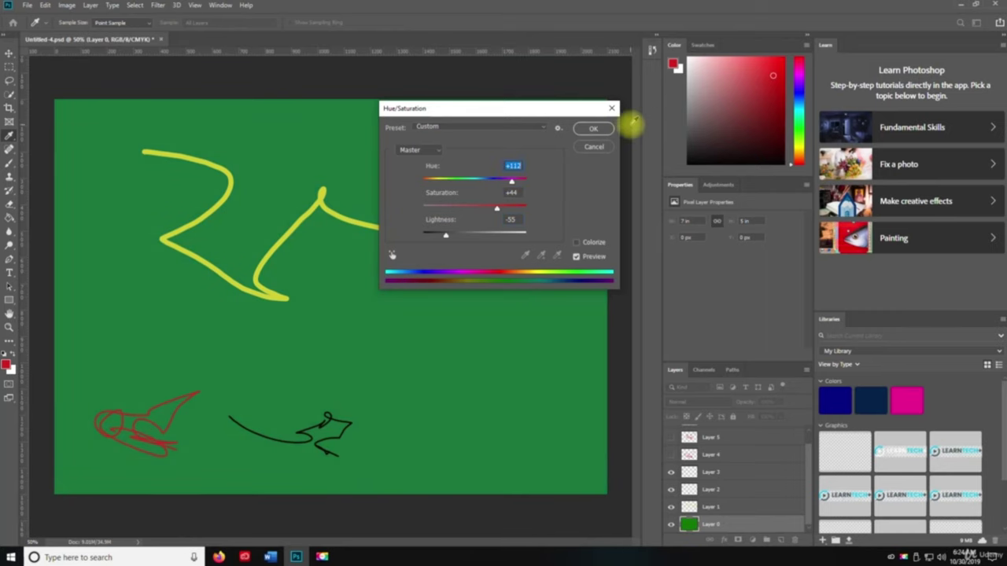
left_click(595, 129)
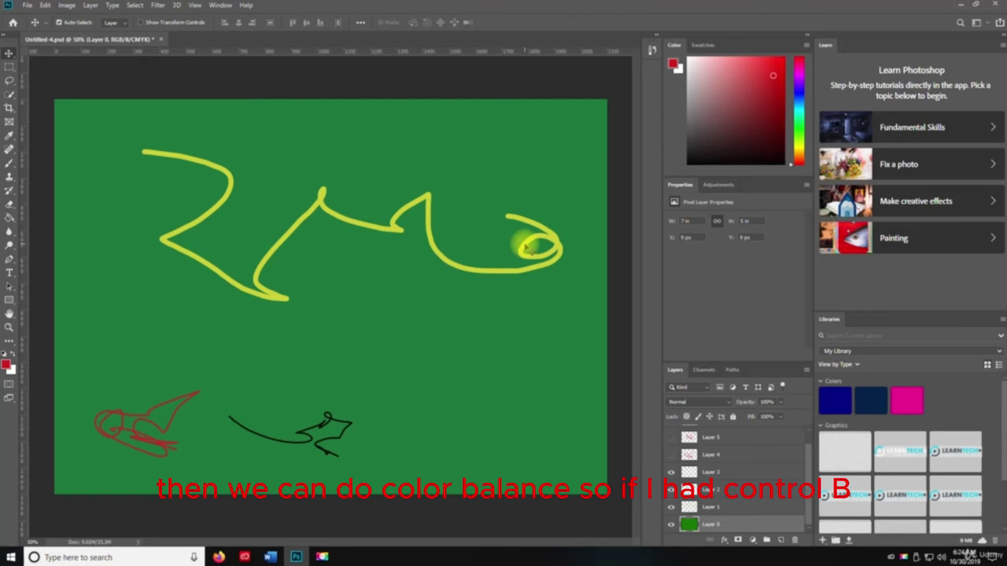
Step: Adjust the background layer's midtones with Color Balance, shifting the yellow–blue level while preserving luminosity
key("ctrl+b")
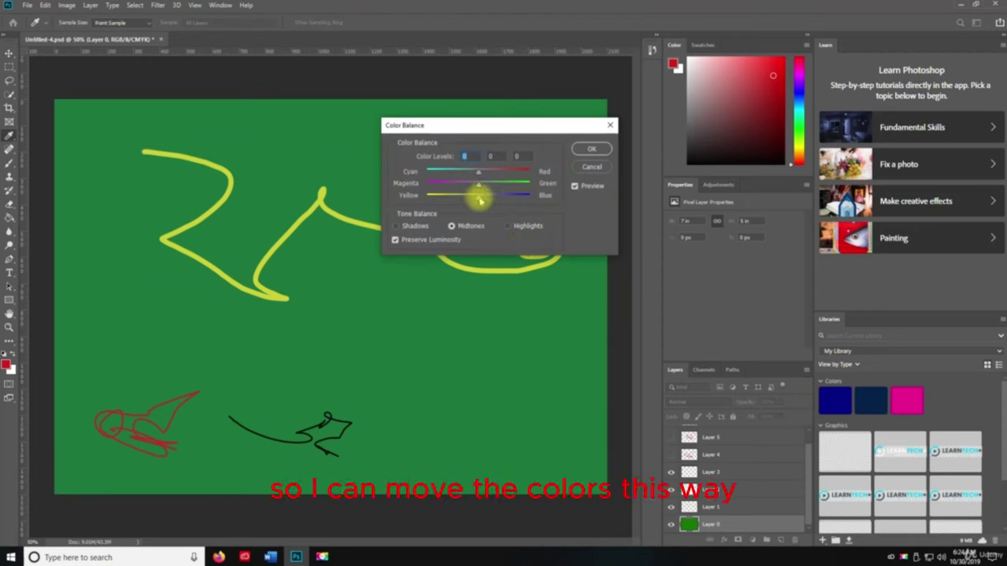
mouse_move(478, 196)
left_mouse_down()
mouse_move(501, 196)
mouse_move(448, 184)
mouse_move(519, 172)
mouse_move(454, 206)
mouse_move(428, 197)
mouse_move(509, 189)
mouse_move(522, 174)
mouse_move(445, 179)
mouse_move(461, 197)
mouse_move(513, 196)
mouse_move(493, 188)
mouse_move(479, 201)
left_mouse_up()
left_click(592, 150)
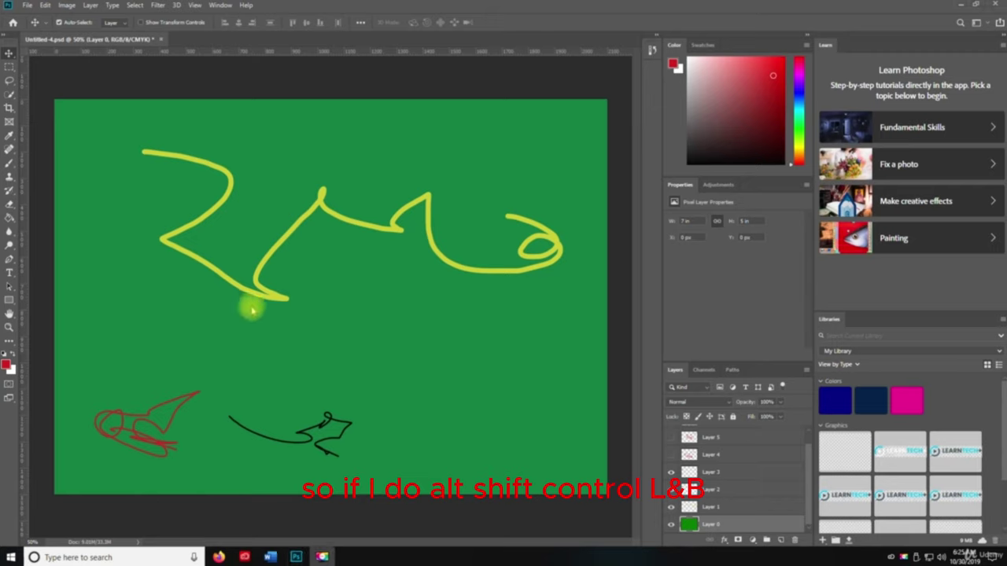
Step: Convert the background layer to black and white with Reds -128, Yellows 160, Greens -66, Cyans 160, Blues -79 and Magentas 211
key("space")
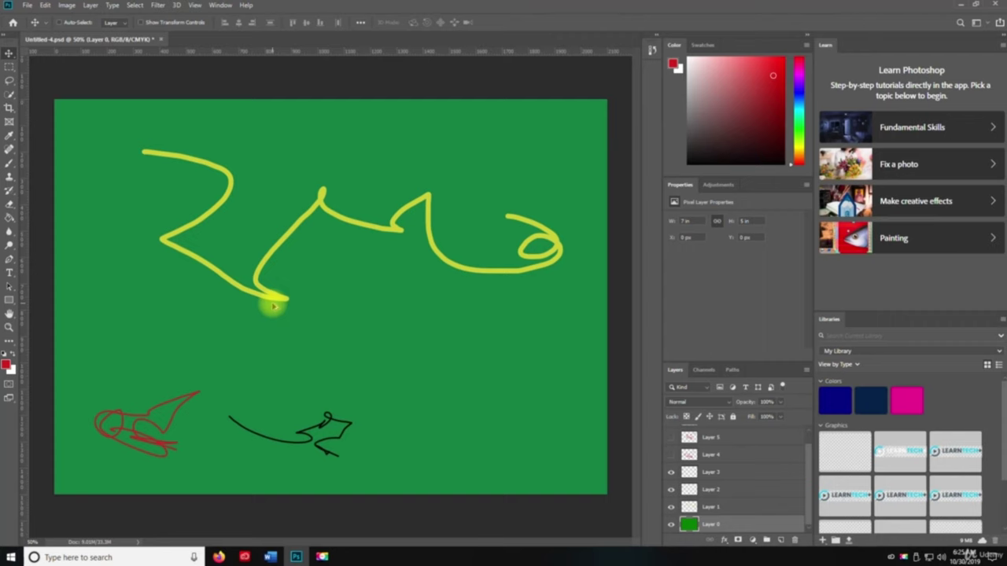
key("ctrl+alt+shift+b")
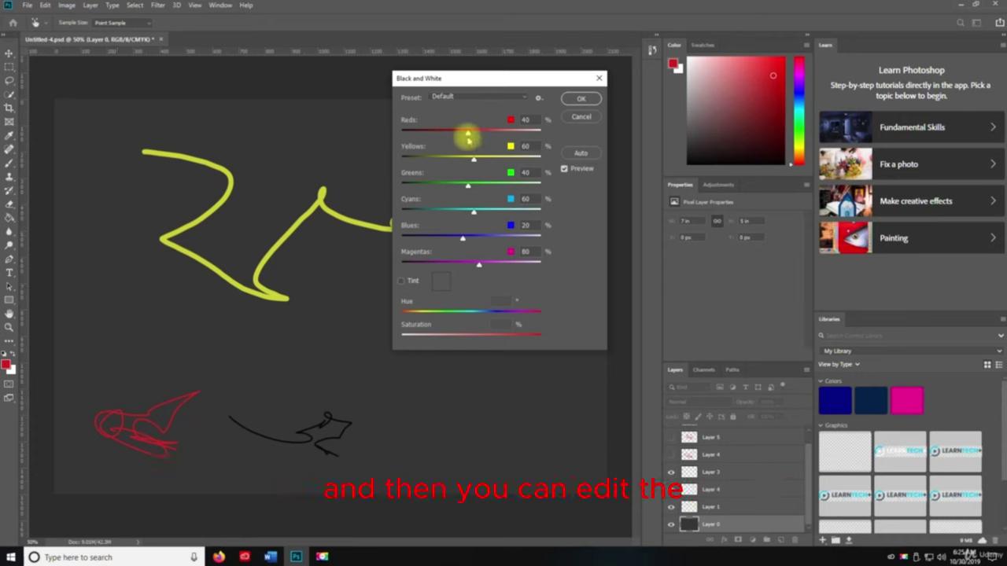
left_click_drag(467, 132, 420, 130)
left_click_drag(474, 161, 504, 157)
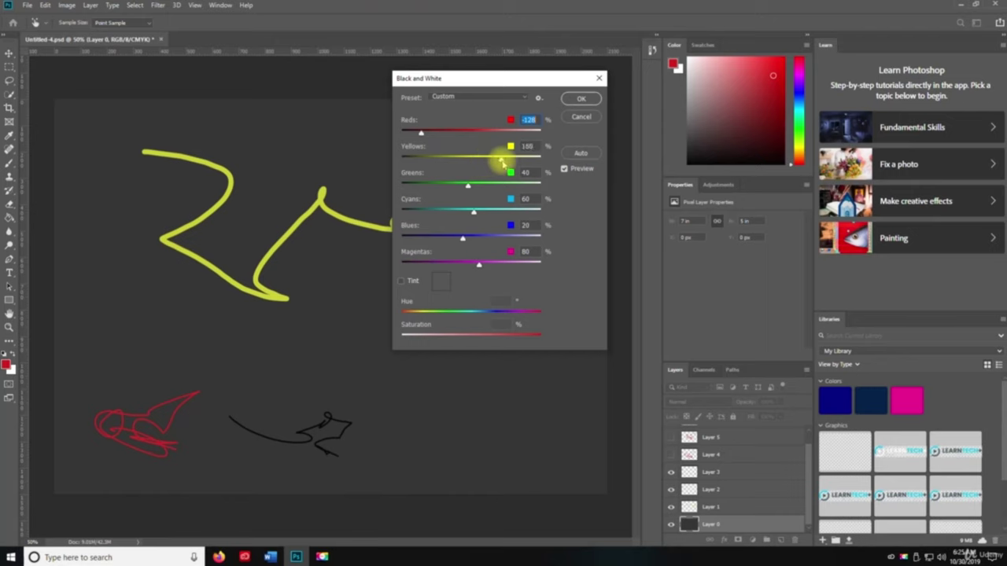
left_click_drag(465, 184, 434, 239)
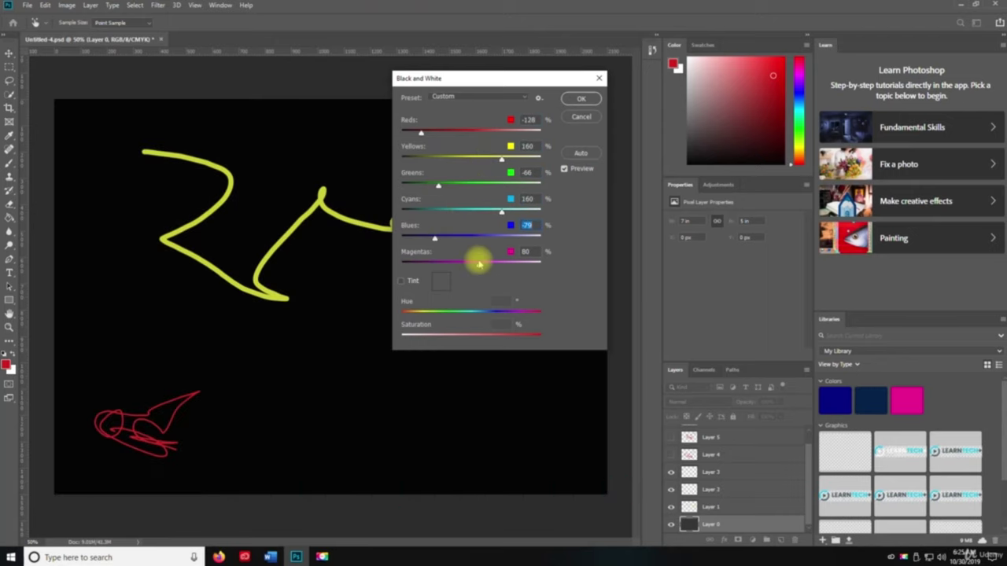
left_click_drag(478, 264, 516, 265)
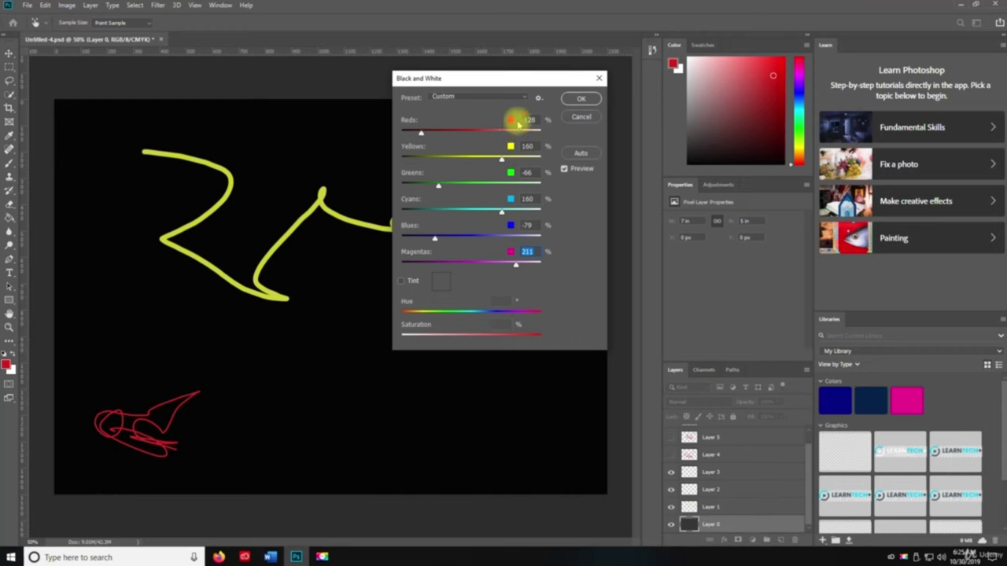
left_click(582, 99)
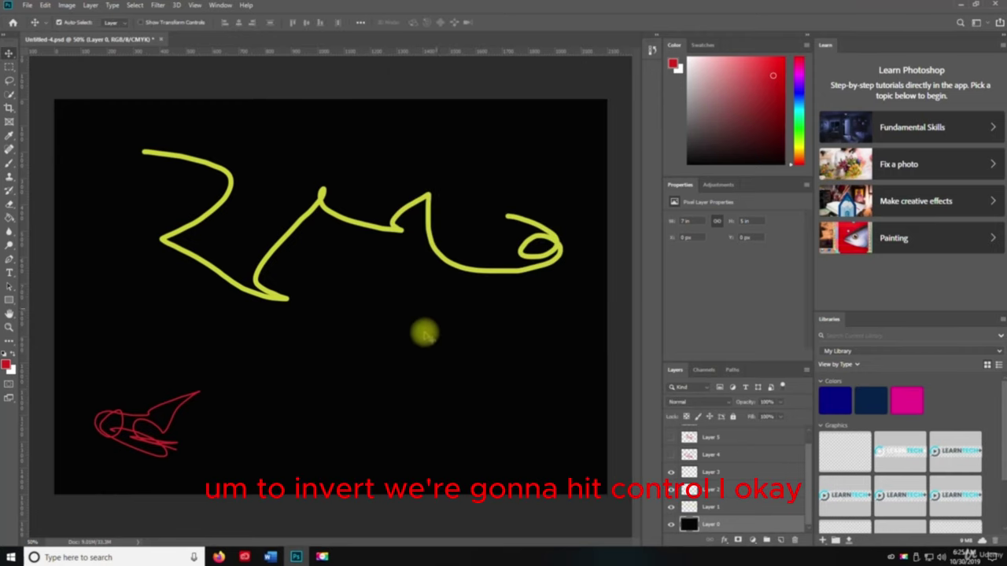
Step: Invert the colors of the background layer
key("ctrl+i")
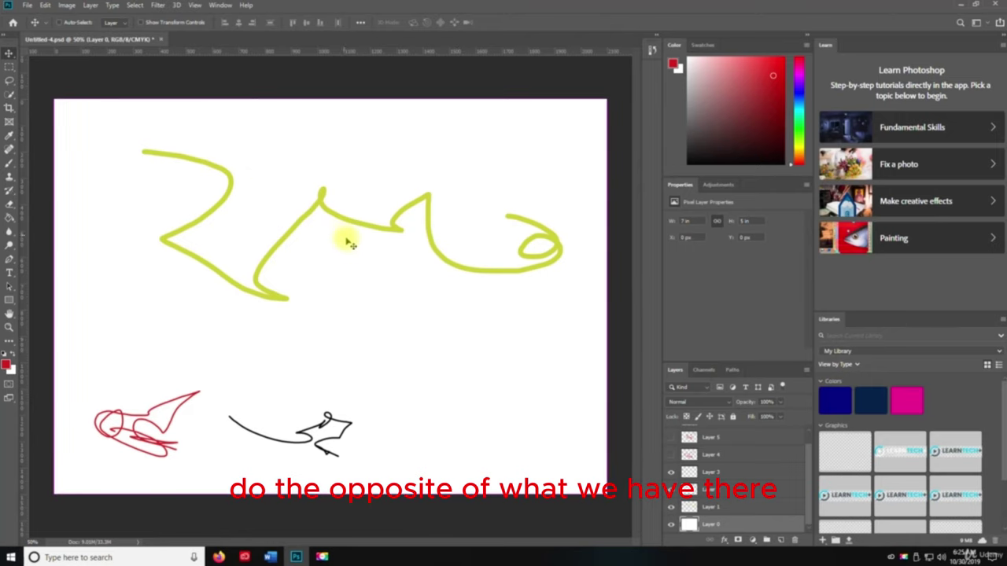
Step: Undo the last inversion of the background layer and apply Desaturate to it
key("ctrl+z")
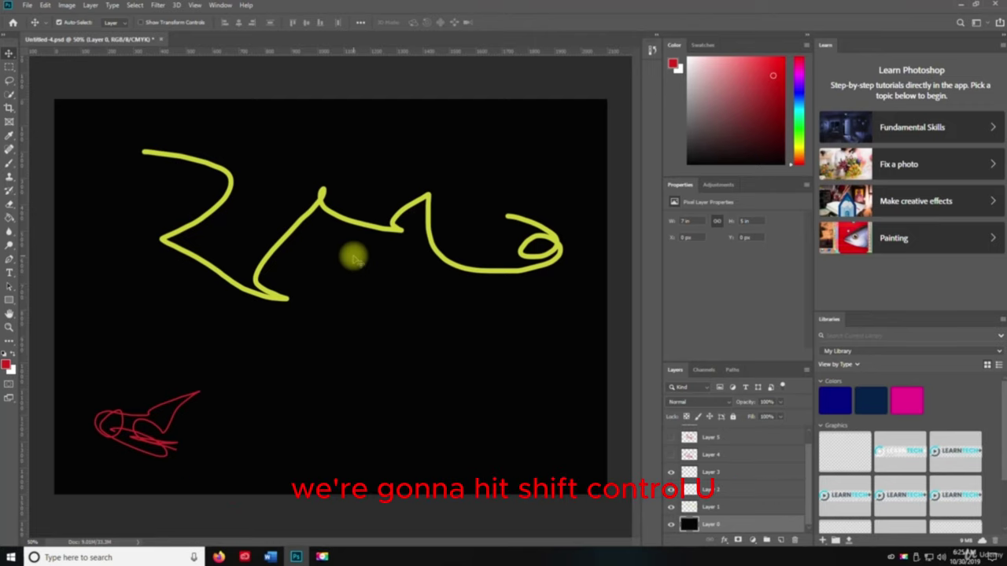
key("ctrl+shift+u")
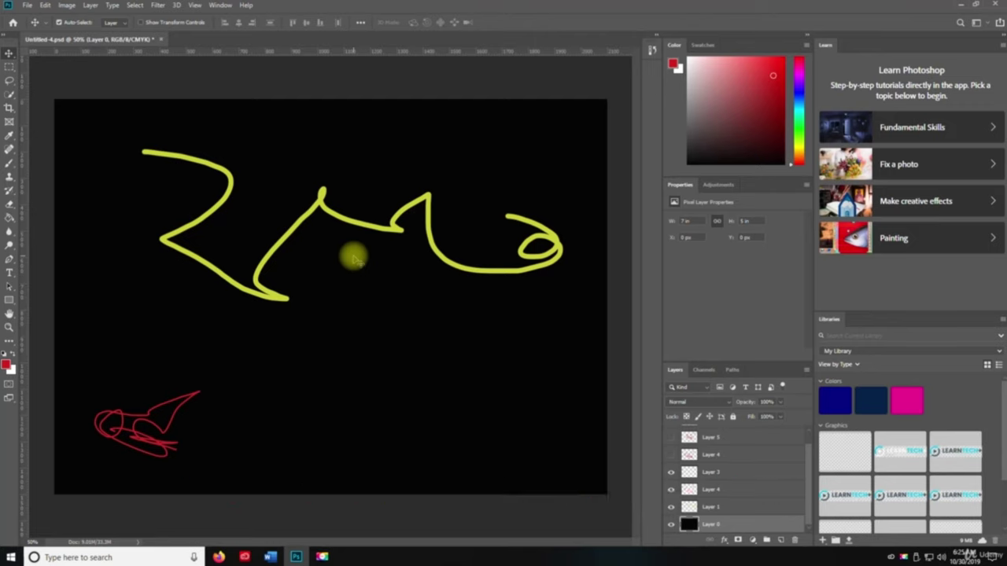
key("ctrl+shift+u")
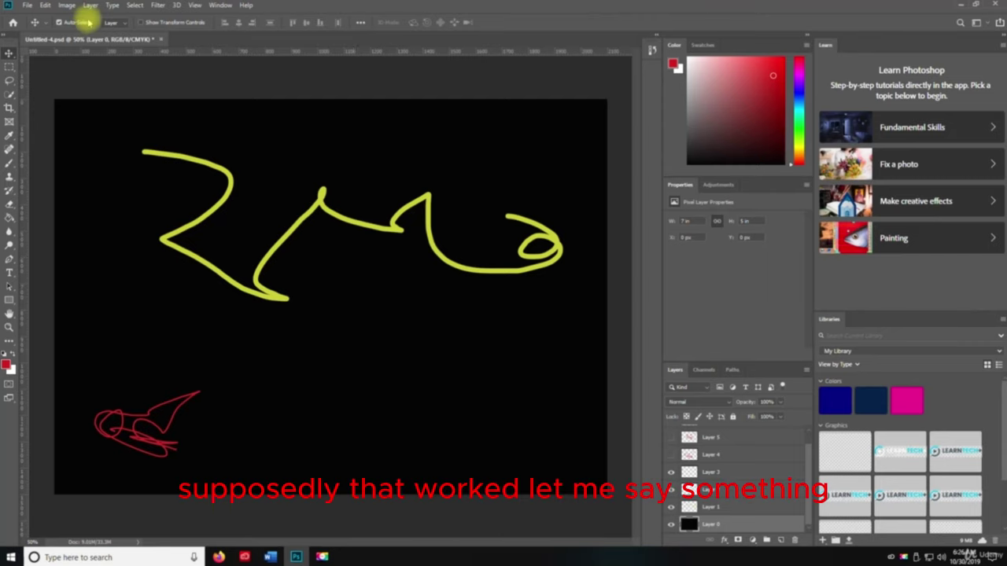
Step: Reapply the Desaturate adjustment to the background layer and adjust it with Auto Tone
left_click(66, 5)
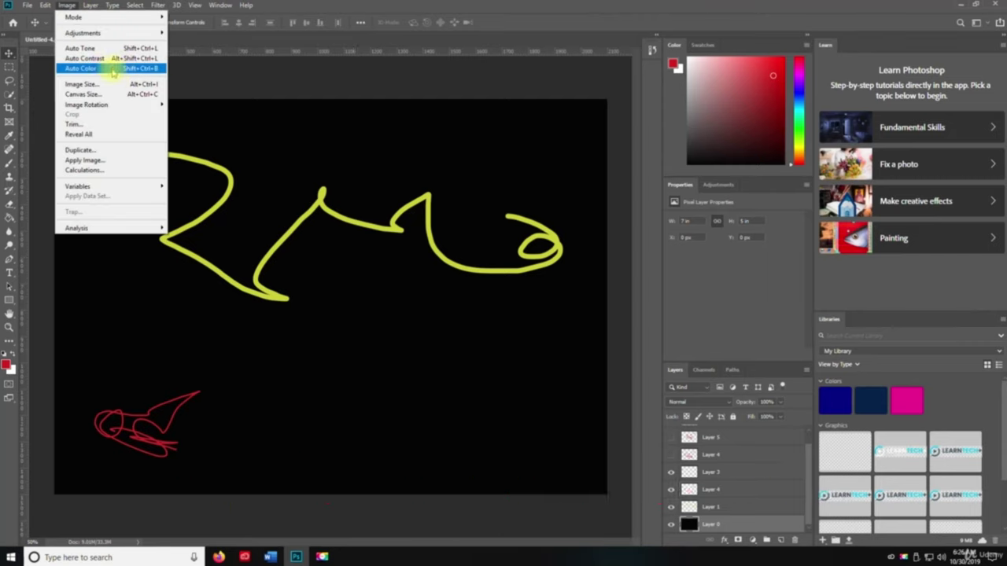
mouse_move(110, 34)
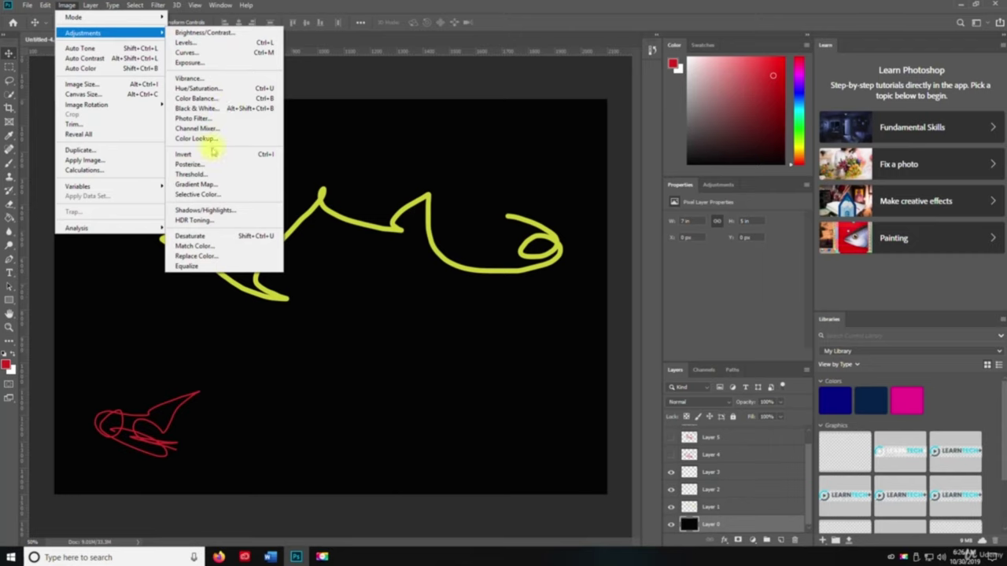
left_click(212, 236)
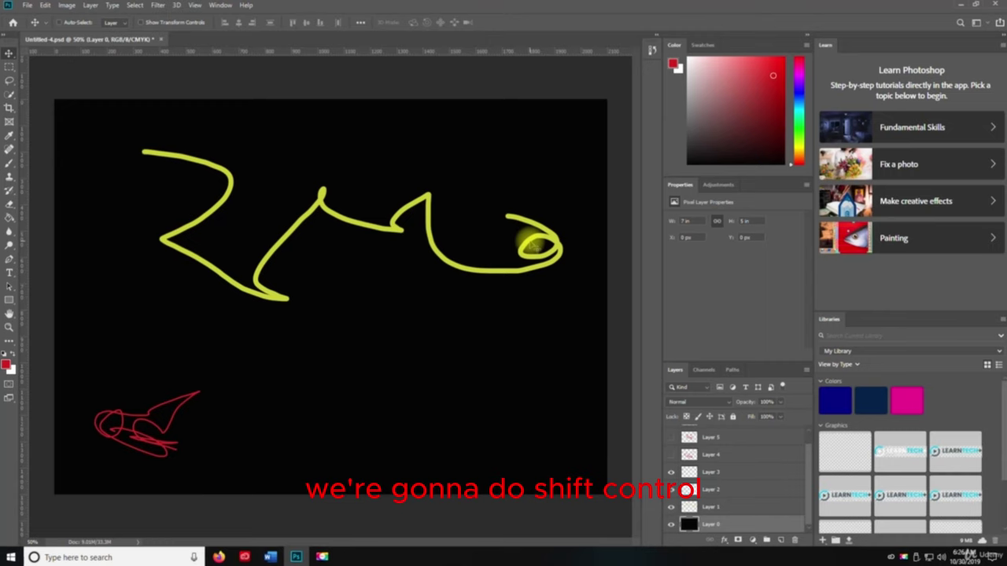
key("ctrl+shift+l")
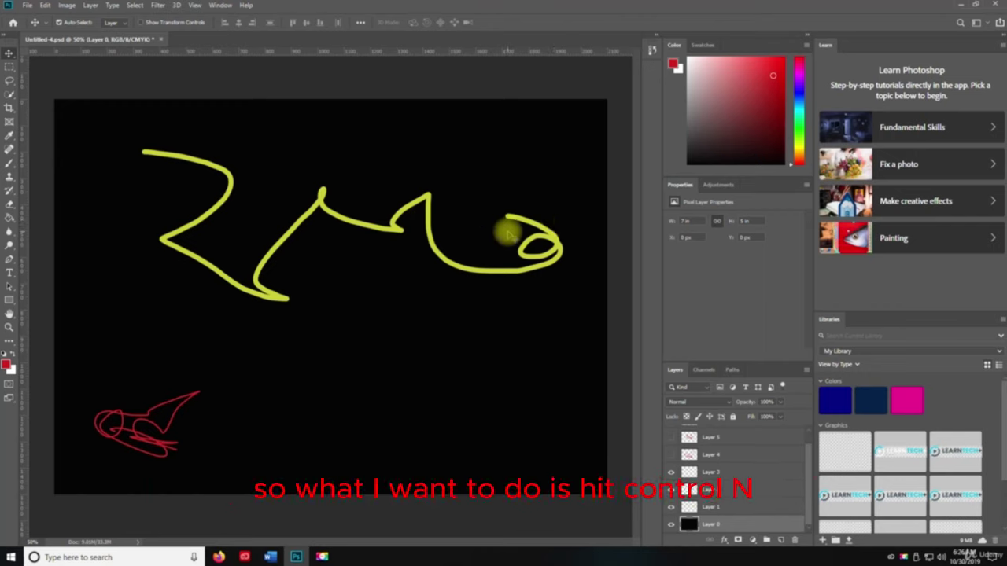
Step: Create a new white document named Untitled-5 using the Clipboard size of 1362 x 857 pixels at 300 pixels/inch
key("ctrl+n")
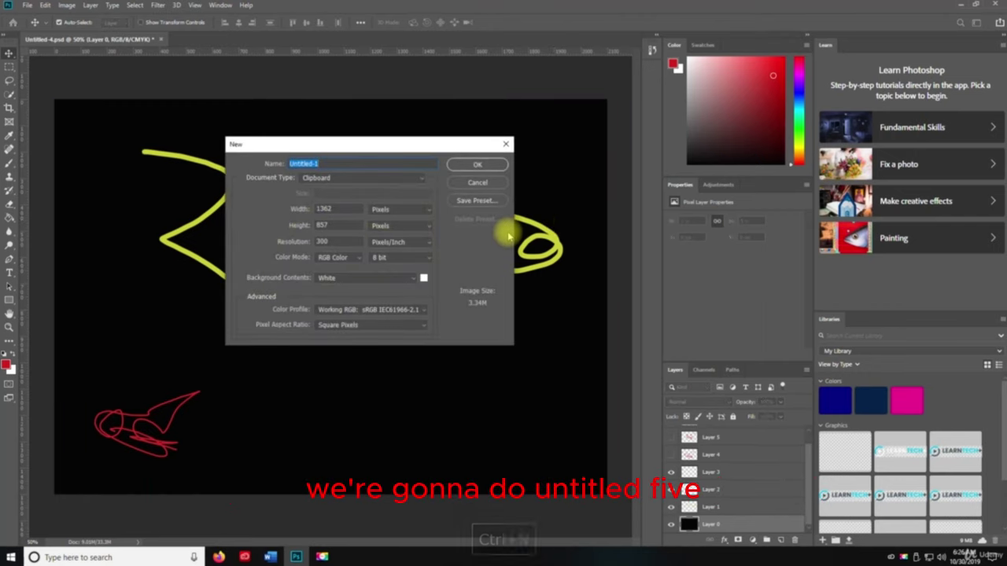
key("Right")
key("BackSpace")
type("5")
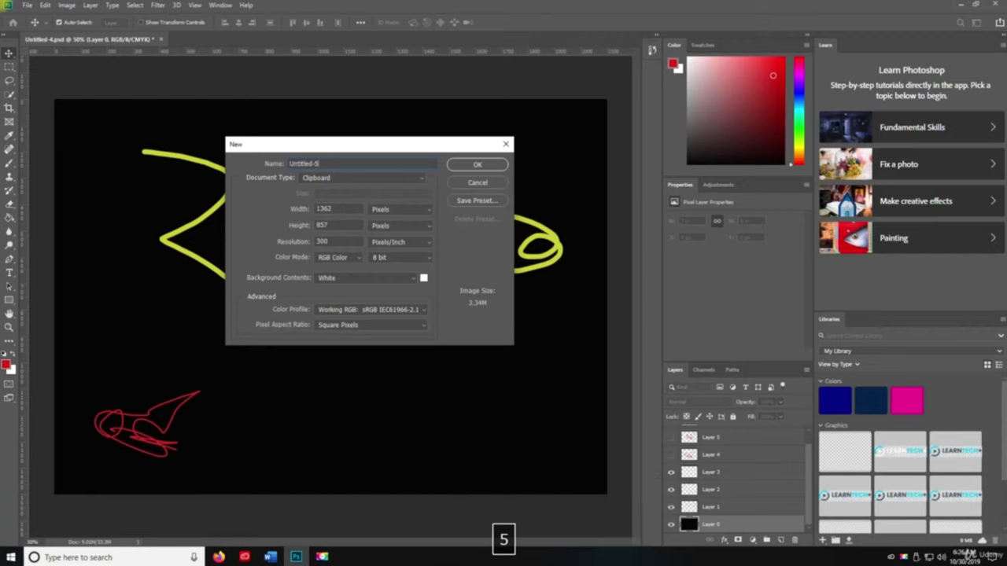
key("Return")
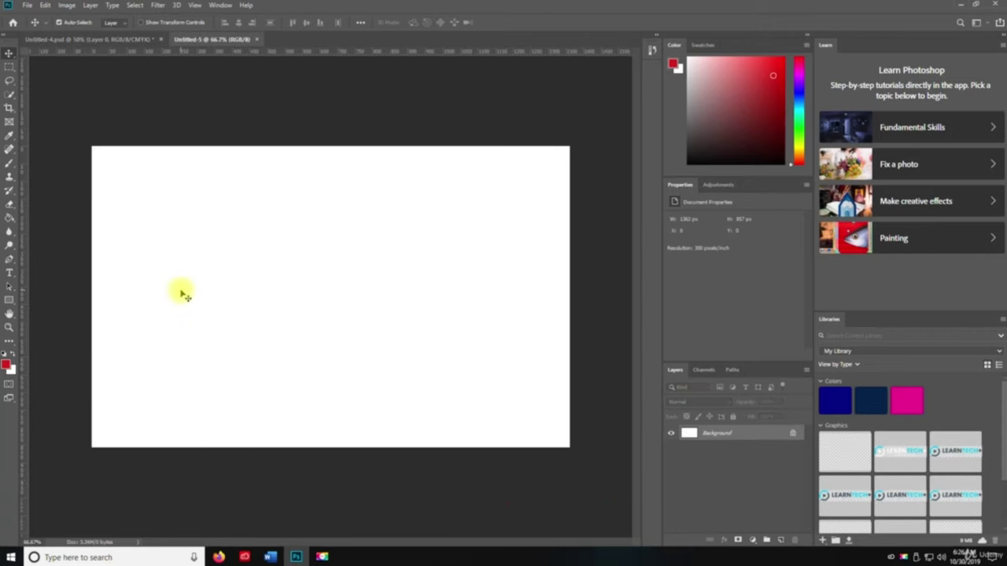
Step: Add a new layer above the background and paint freehand red brush strokes across the canvas
key("g")
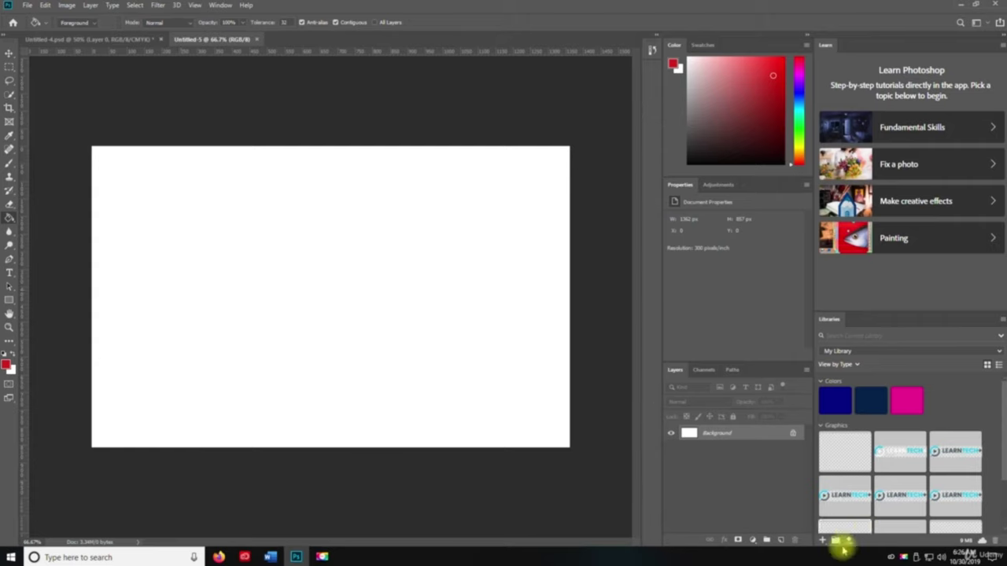
left_click(781, 541)
key("n")
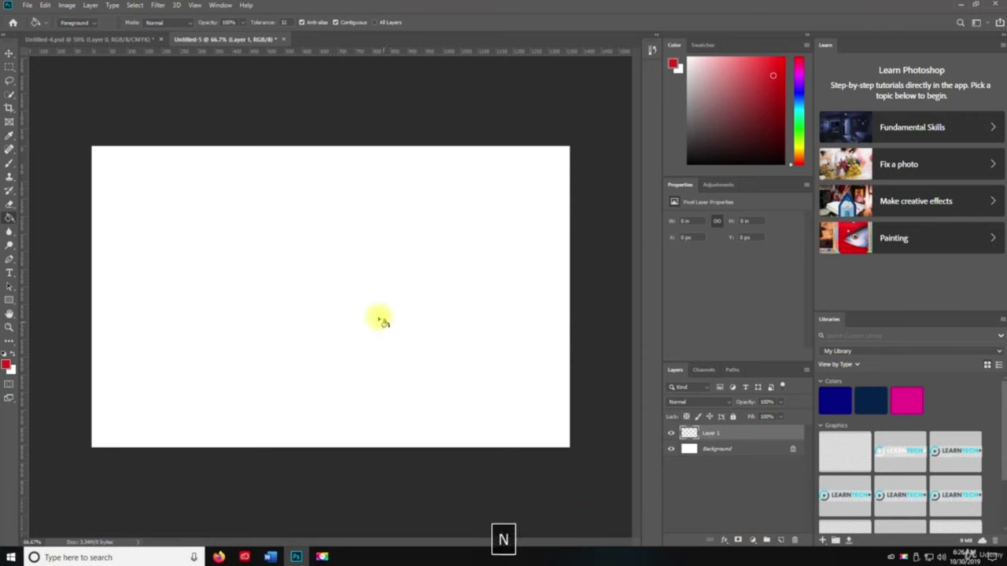
key("b")
mouse_move(341, 239)
left_mouse_down()
mouse_move(463, 328)
mouse_move(340, 291)
mouse_move(475, 206)
left_mouse_up()
mouse_move(293, 331)
left_mouse_down()
mouse_move(355, 411)
mouse_move(424, 415)
mouse_move(482, 386)
left_mouse_up()
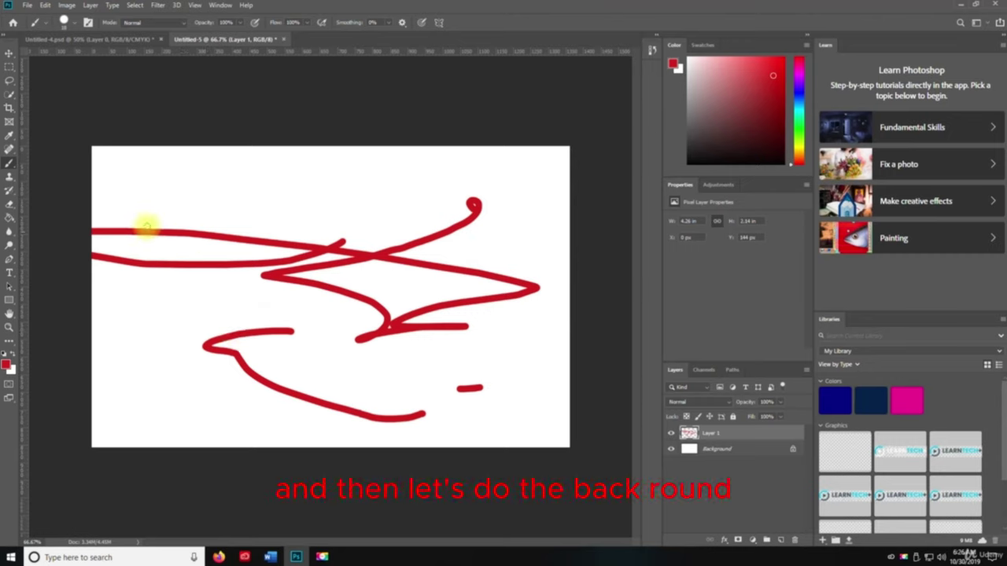
Step: Unlock the background layer and fill it with a diagonal red-to-white linear gradient from its upper-left to its lower-right area
left_click(796, 450)
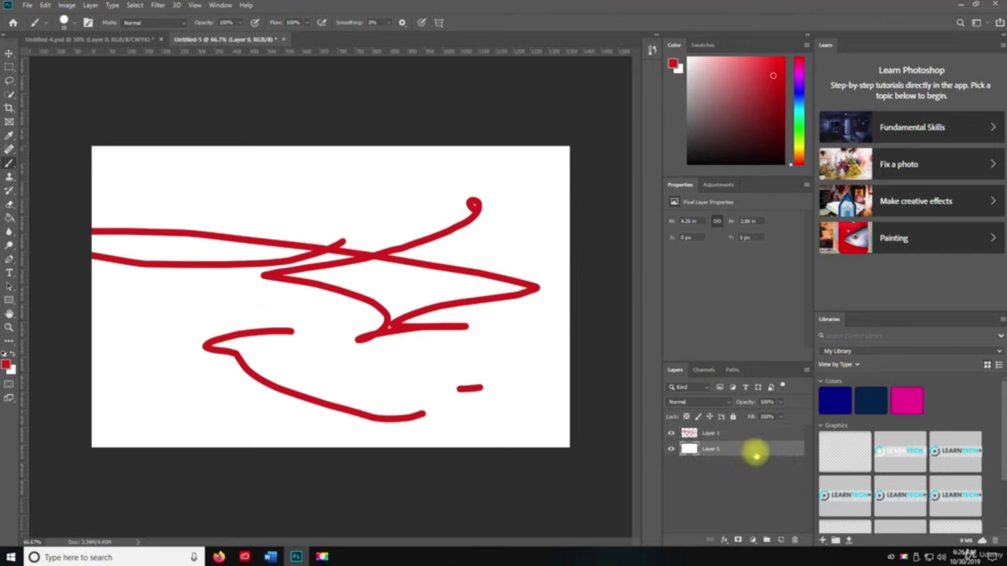
right_click(9, 217)
left_click(49, 212)
left_click_drag(103, 165, 543, 330)
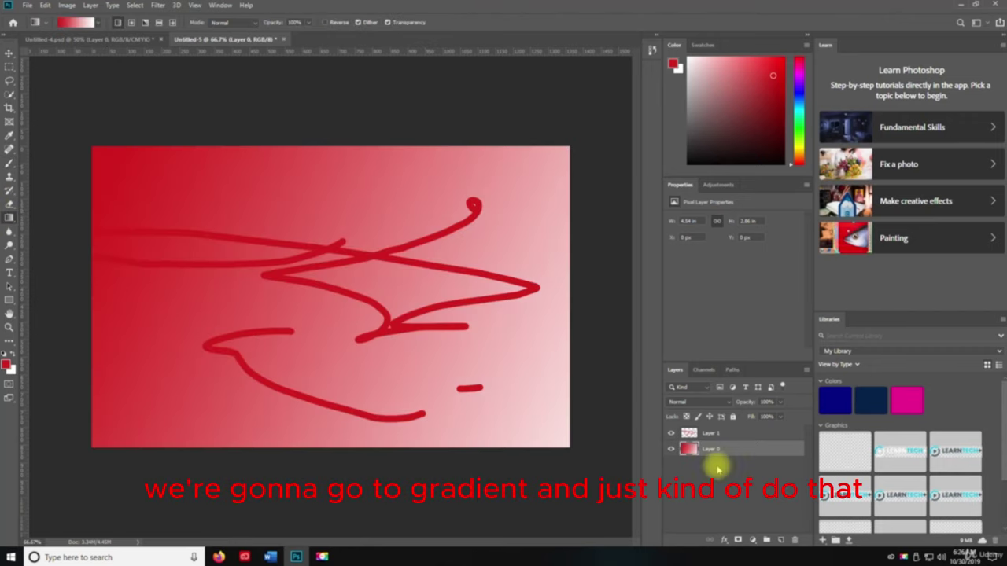
Step: Swap the foreground and background colors and delete the layer holding the red strokes
left_click(710, 435)
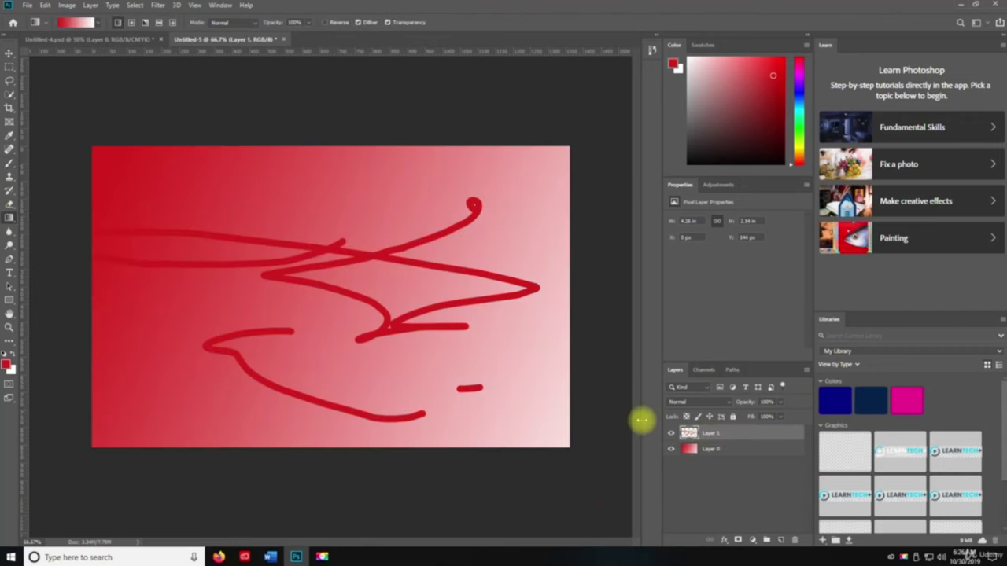
key("x")
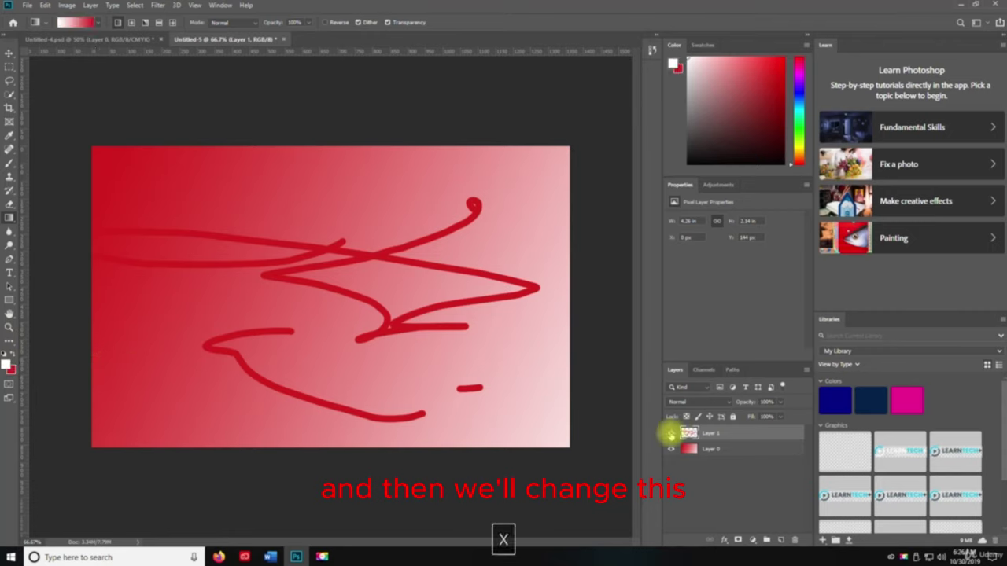
left_click(796, 539)
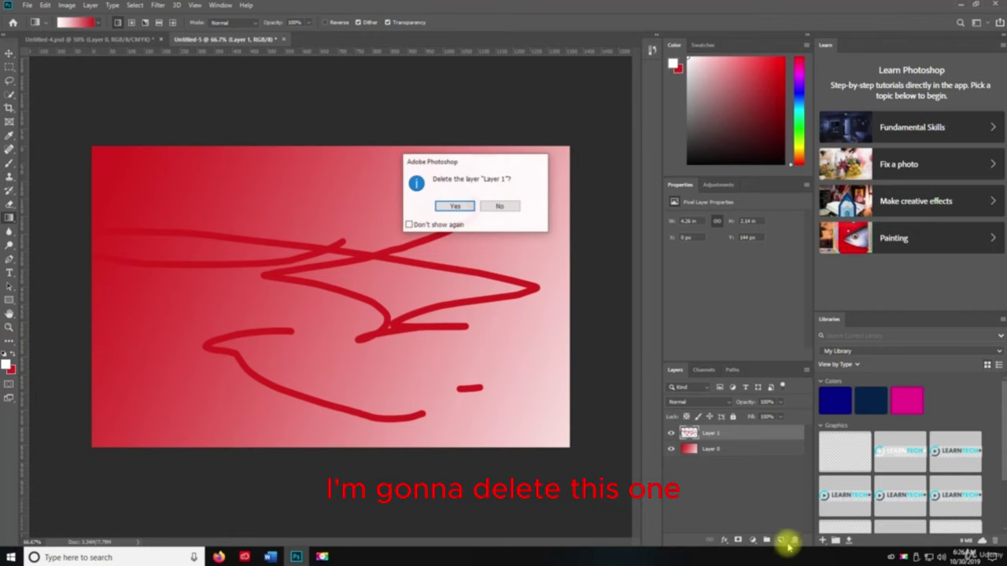
left_click(450, 207)
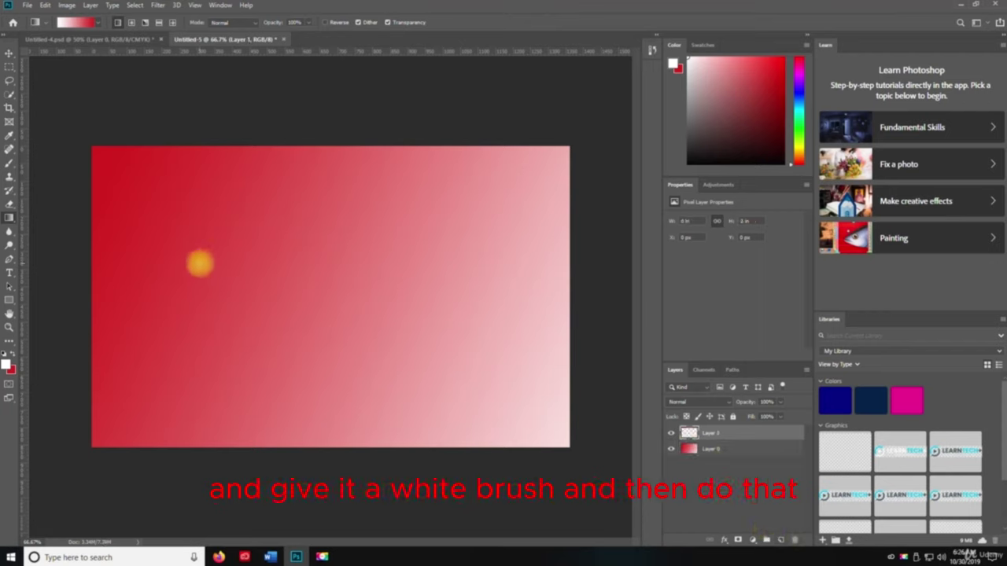
Step: Paint a freehand white brush stroke across the gradient on a new layer and apply Auto Tone to it
key("b")
mouse_move(195, 214)
left_mouse_down()
mouse_move(164, 247)
mouse_move(411, 238)
mouse_move(464, 180)
mouse_move(327, 334)
mouse_move(492, 375)
left_mouse_up()
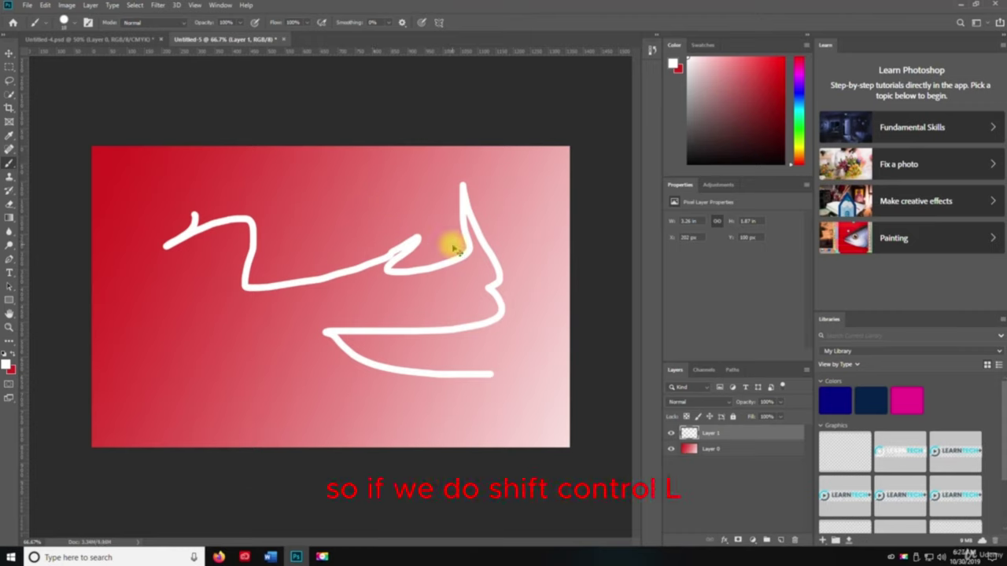
key("ctrl+shift+l")
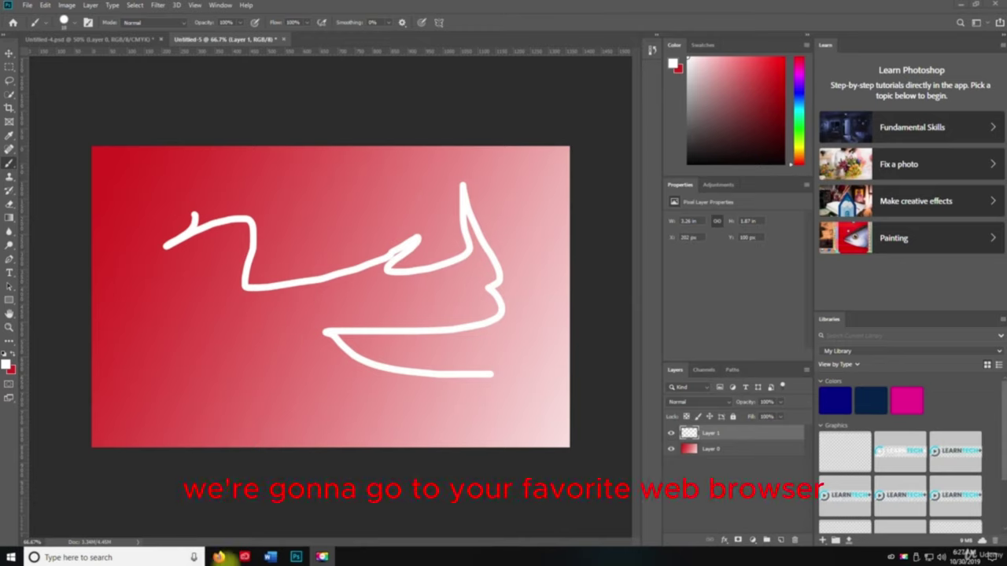
Step: Switch to Firefox in a maximized window and search Google Images for landscape
left_click(223, 556)
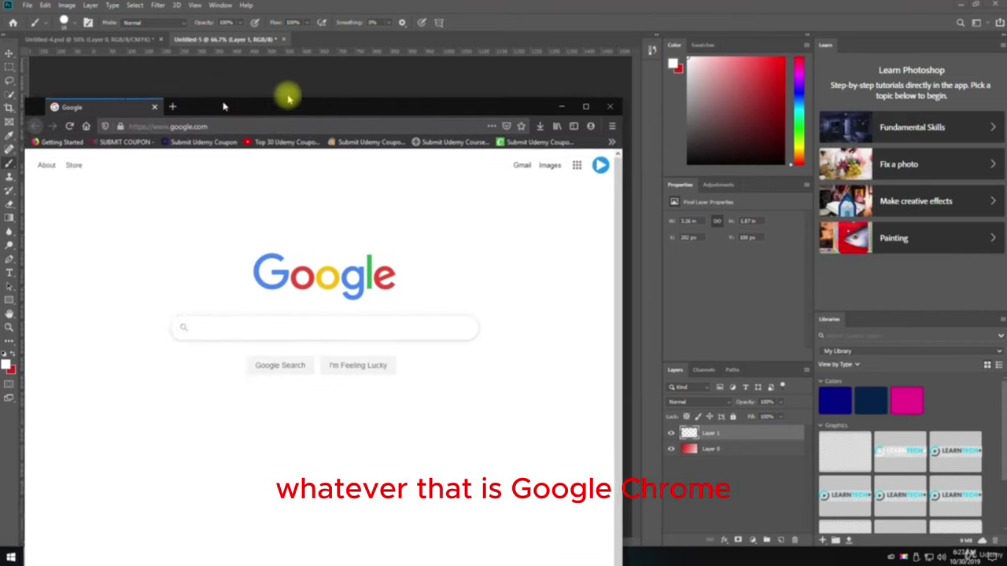
left_click_drag(223, 106, 393, 2)
left_click(430, 236)
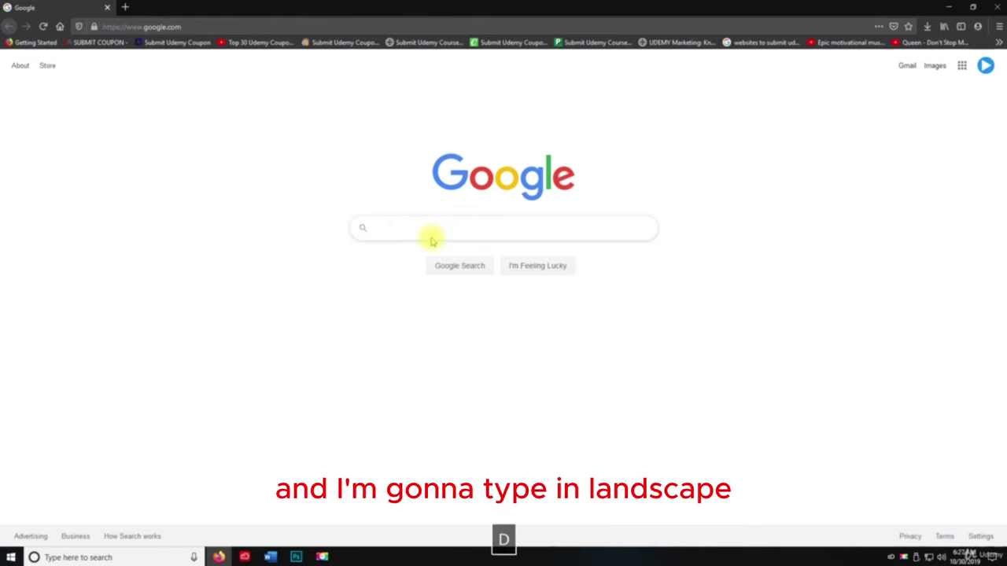
left_click(448, 227)
type("landscape")
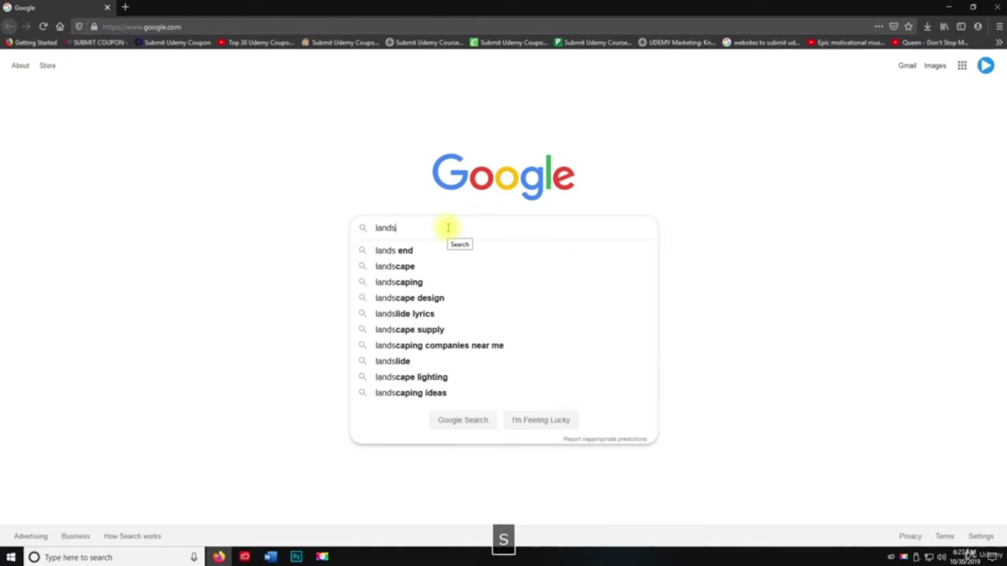
key("Return")
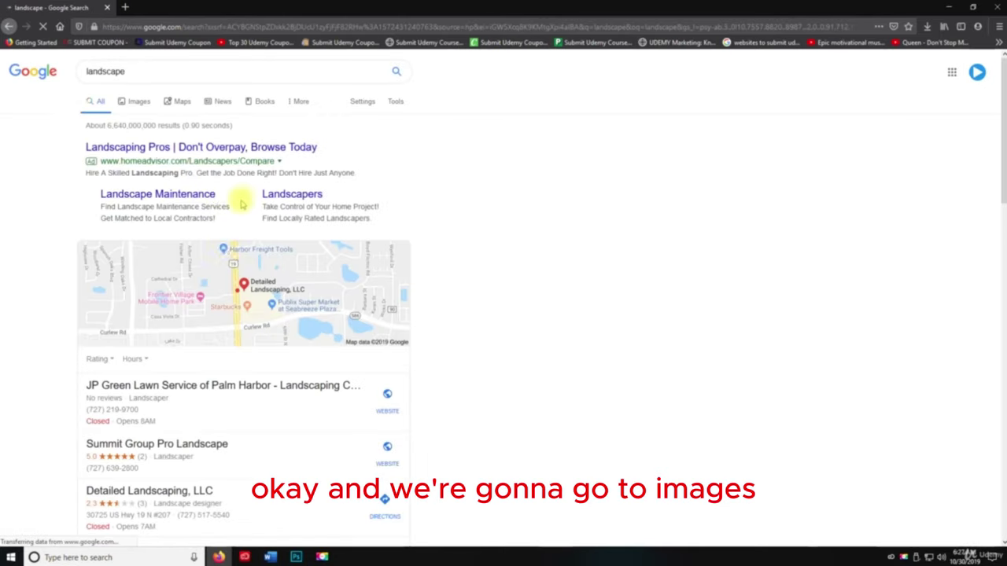
left_click(124, 100)
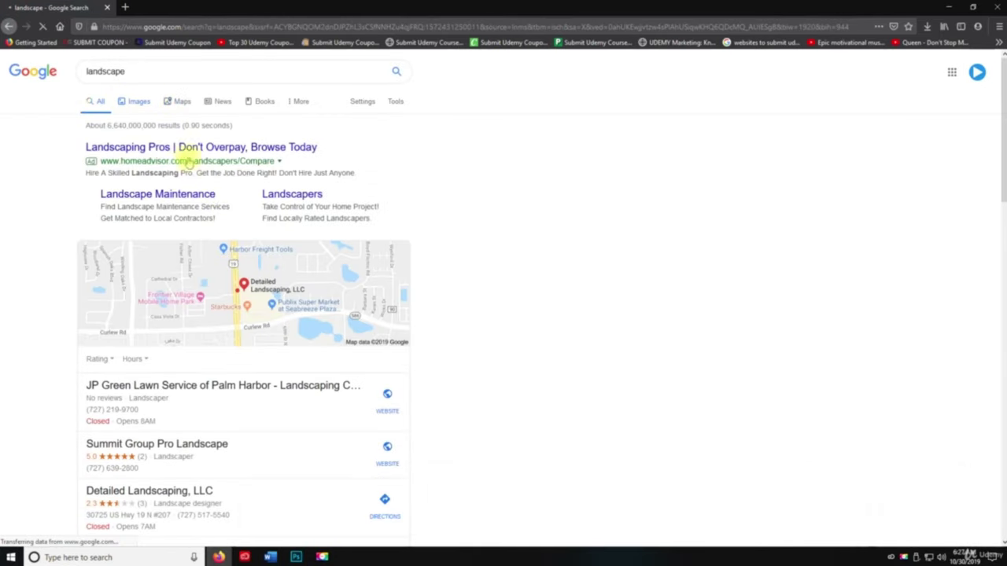
Step: Save the Unsplash image of the teal mountain valley and river to the desktop and close the browser
left_click(233, 222)
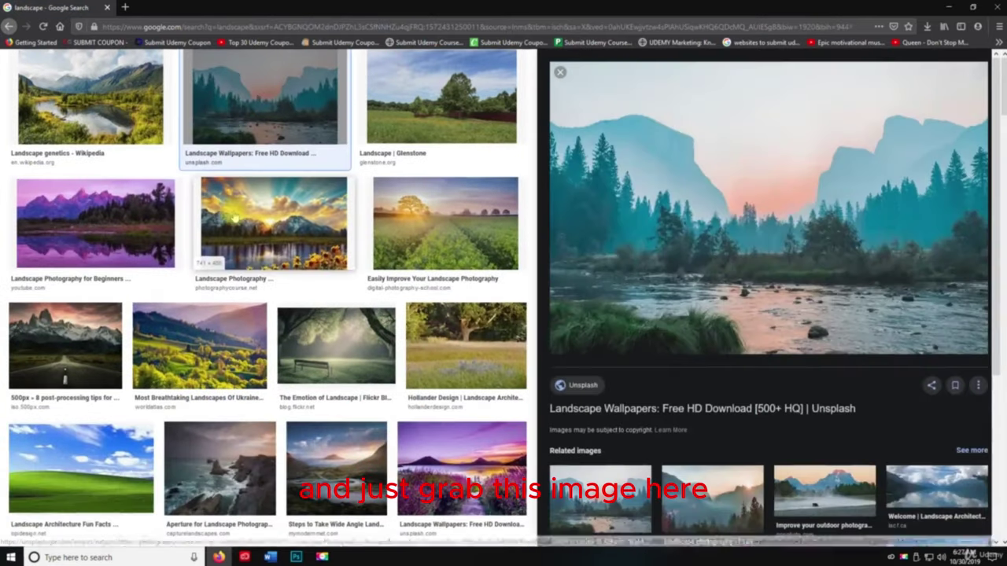
right_click(720, 192)
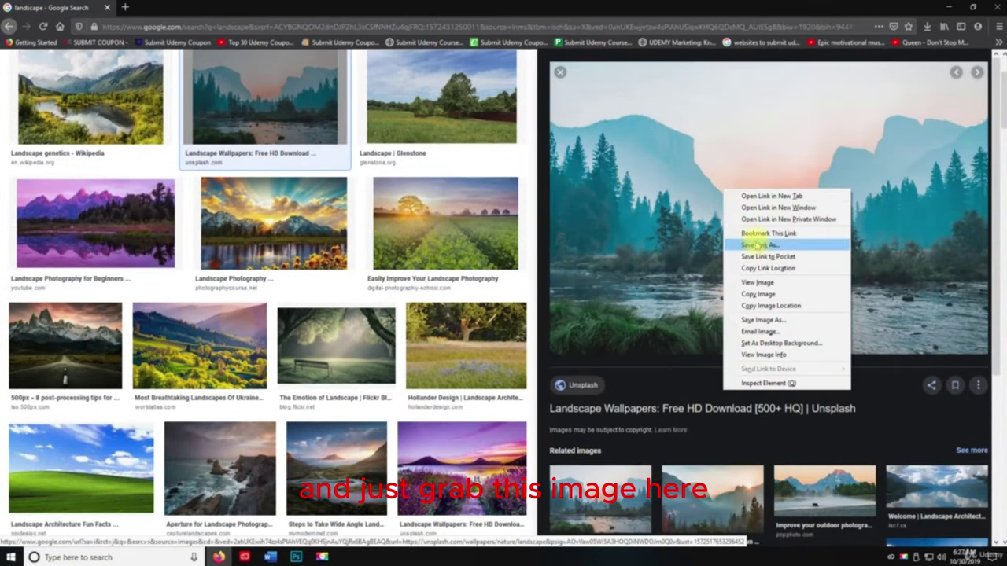
left_click(760, 319)
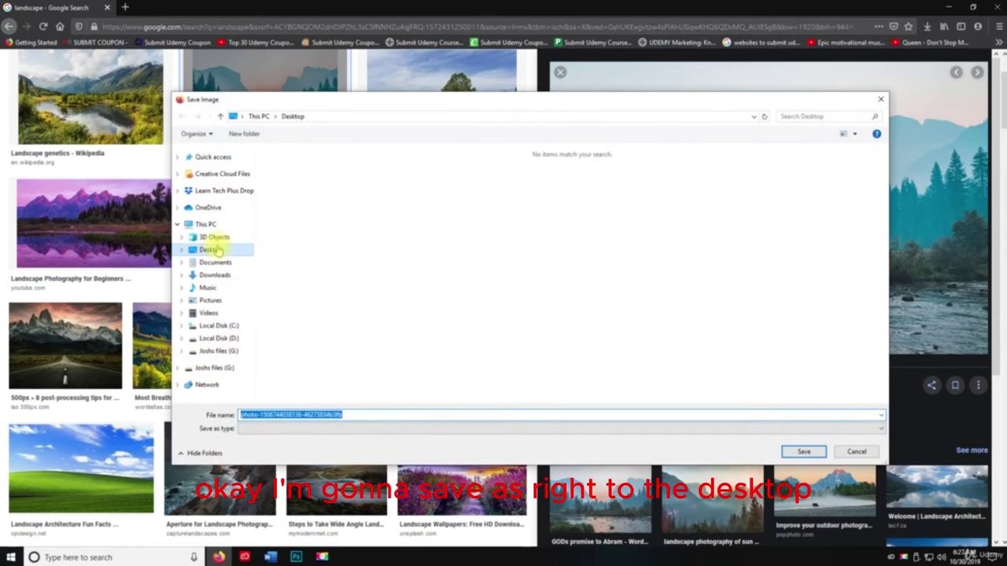
left_click(228, 249)
left_click(803, 453)
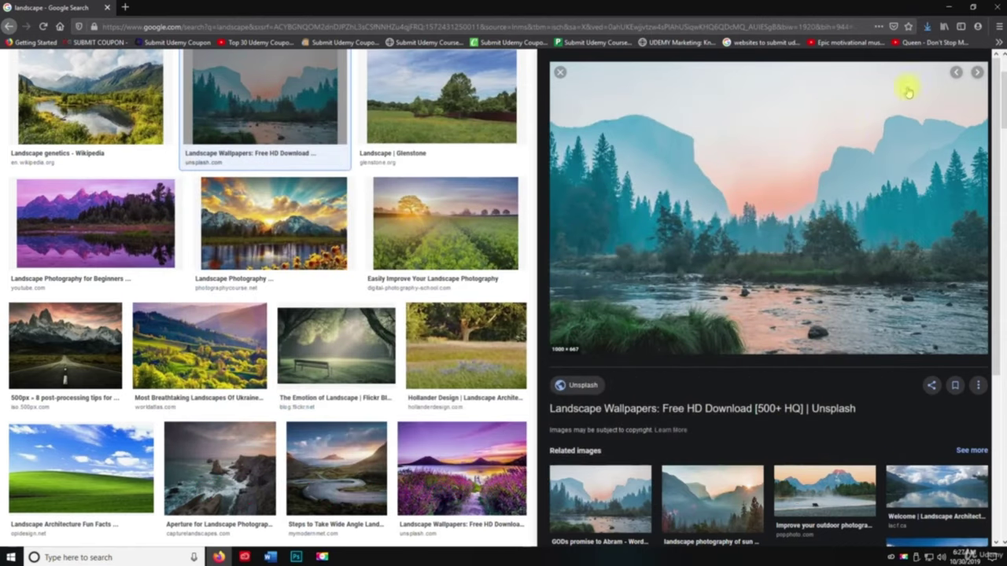
left_click(997, 7)
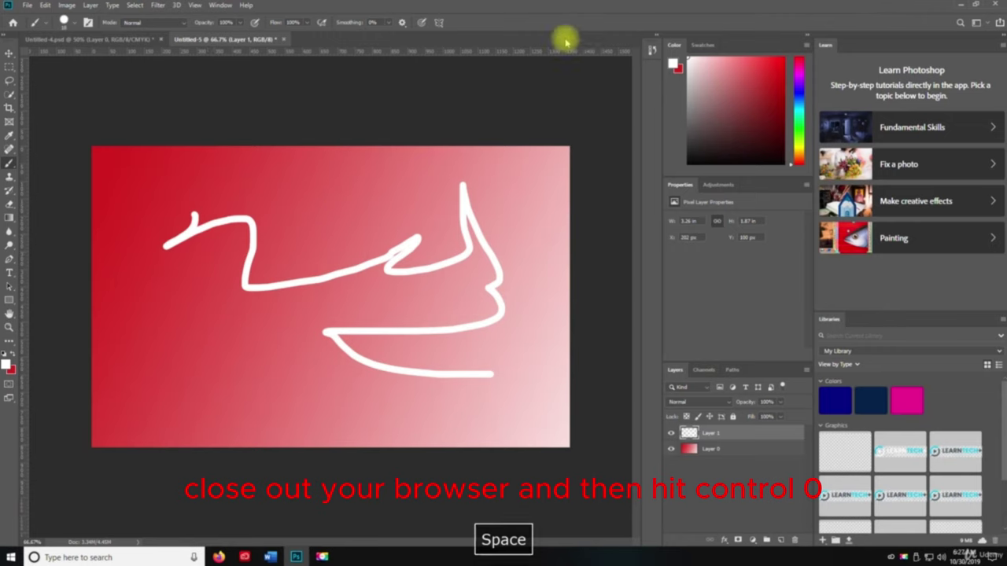
Step: Open the saved landscape photo from the desktop as a new document in Photoshop
key("v")
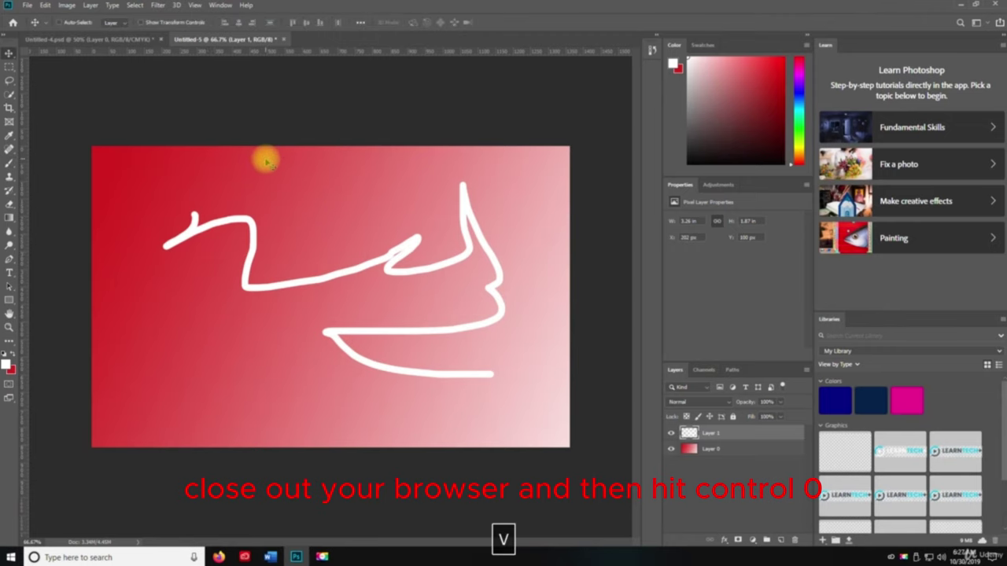
key("ctrl+o")
double_click(122, 87)
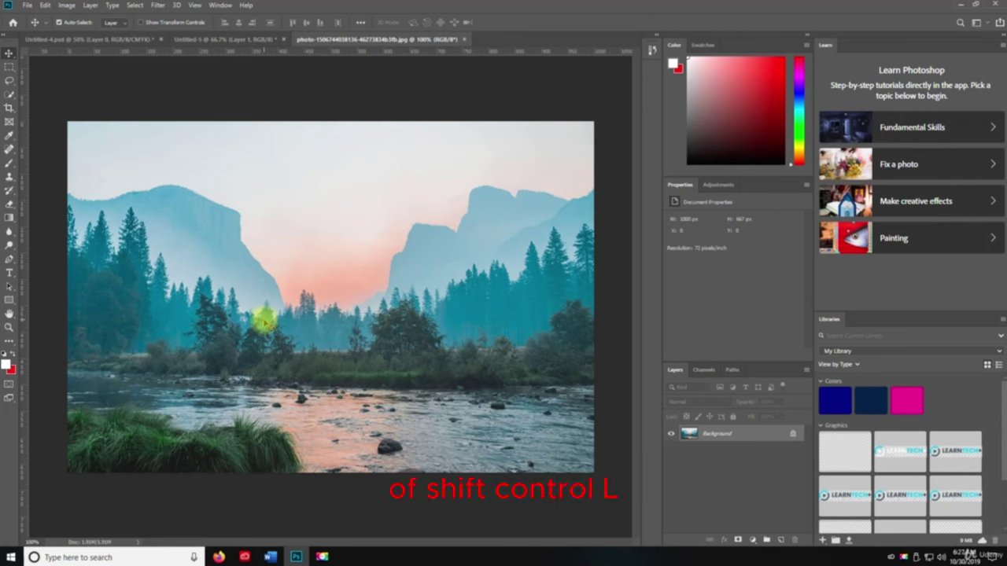
Step: Apply Auto Tone to the landscape photo and undo it to compare the tones
key("ctrl+shift+l")
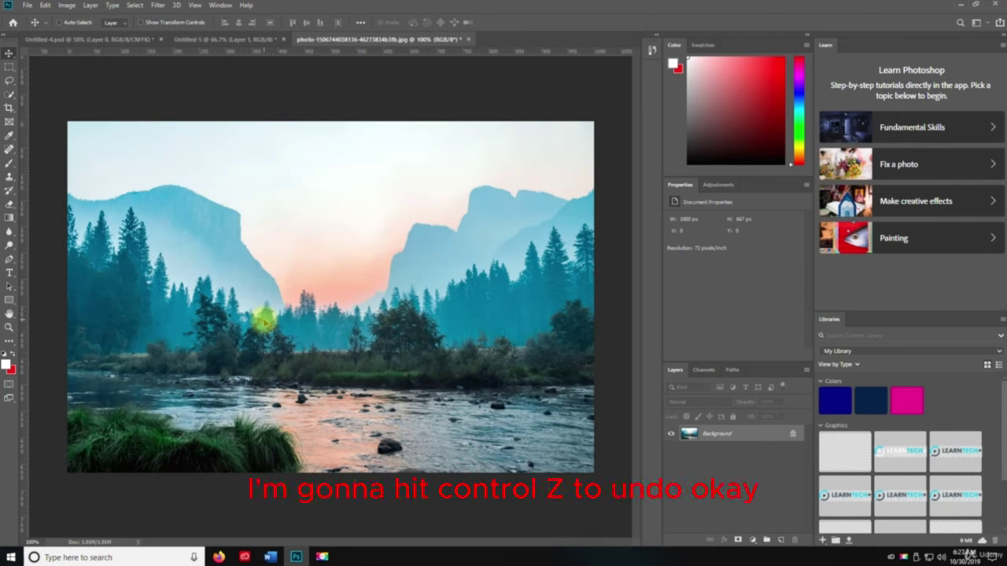
key("ctrl+z")
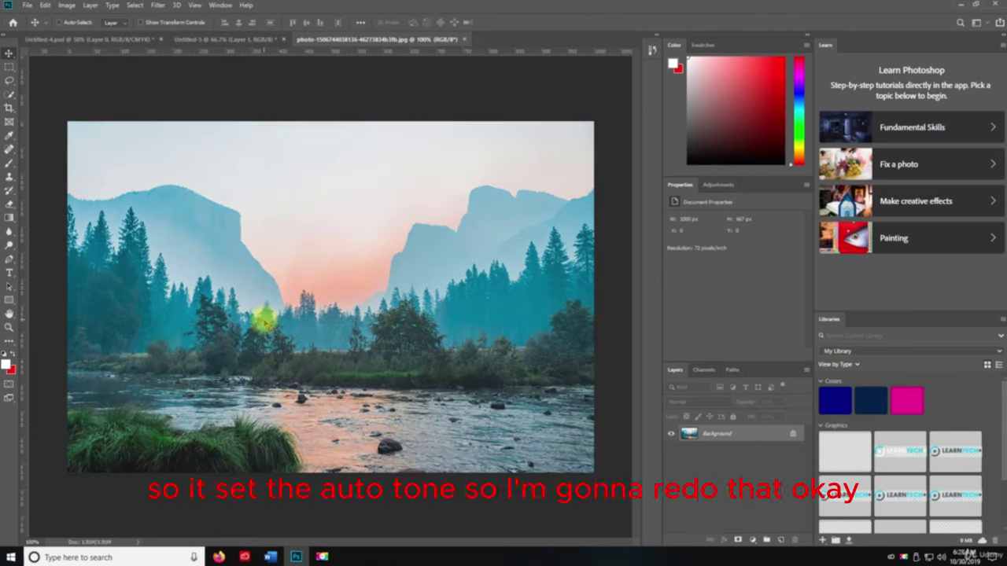
Step: Reapply Auto Tone to the landscape photo and apply Auto Contrast
key("ctrl+shift+l")
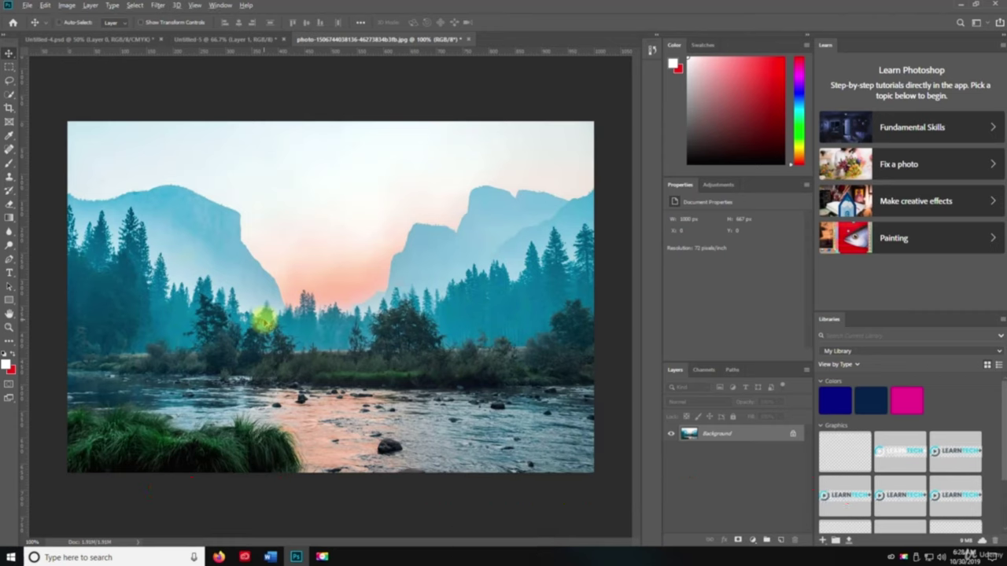
key("ctrl+alt+shift+l")
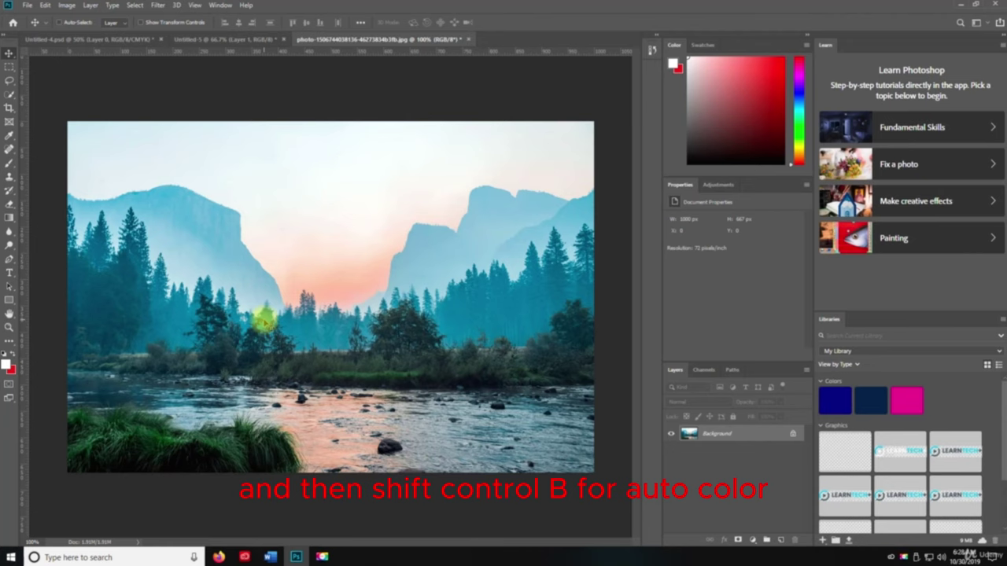
Step: Apply Auto Color to the landscape photo, undoing and redoing it to compare the colors
key("ctrl+shift+b")
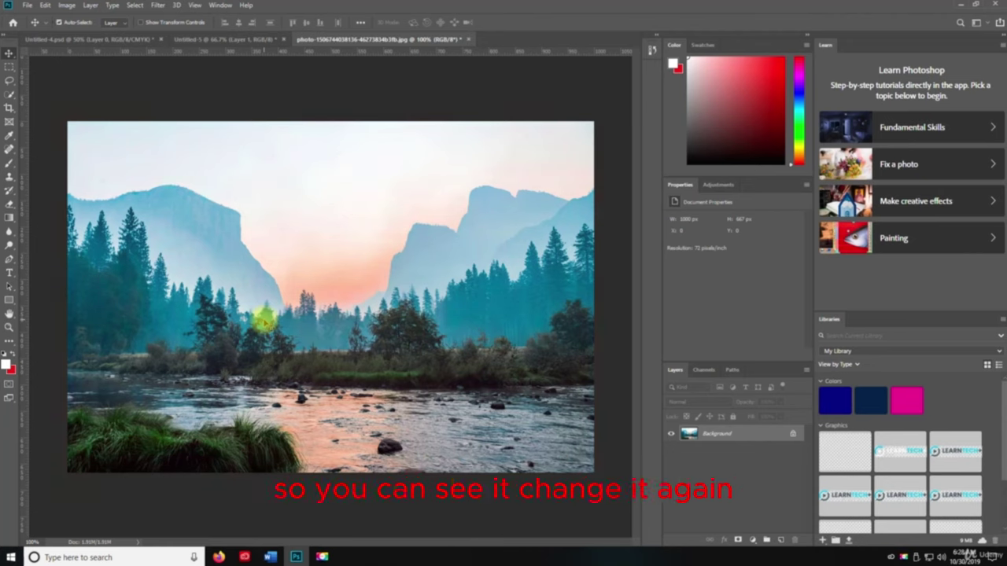
key("ctrl+z")
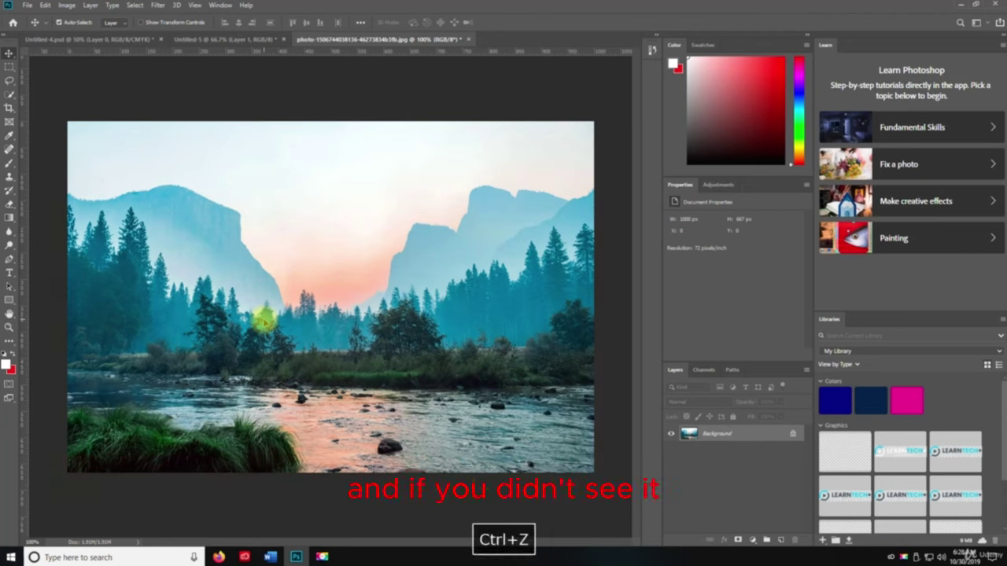
left_click(45, 5)
left_click(123, 71)
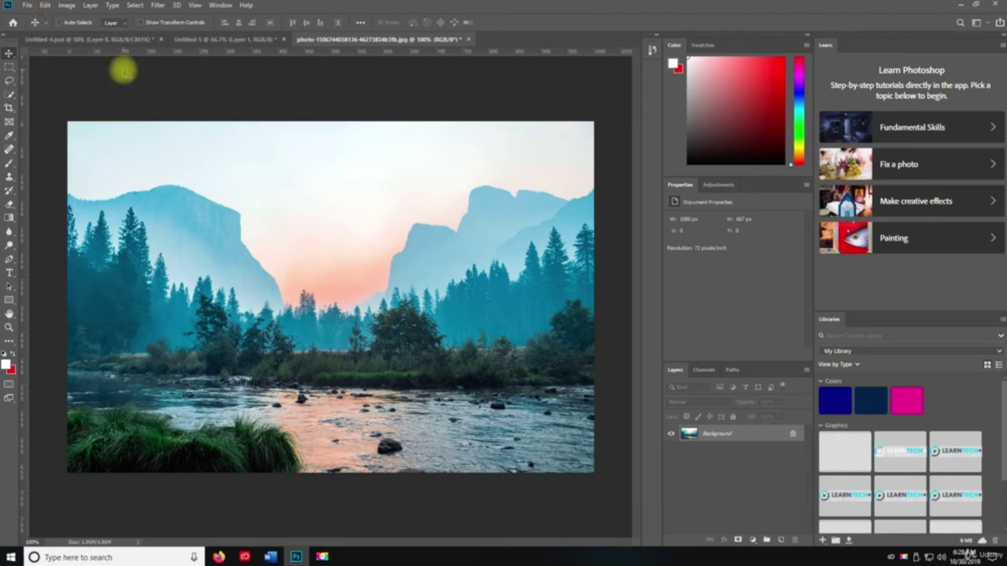
key("ctrl+shift+z")
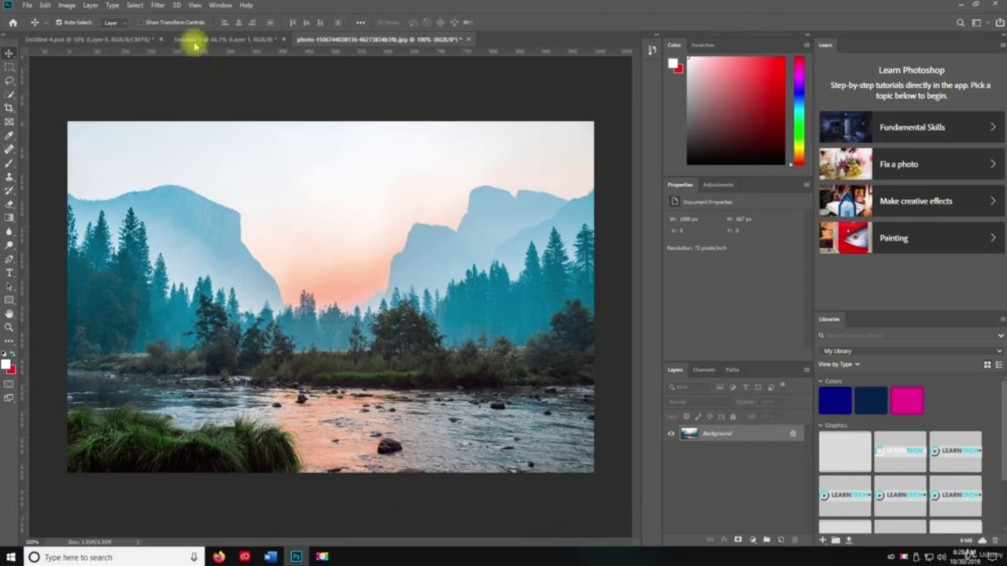
left_click(67, 4)
mouse_move(100, 33)
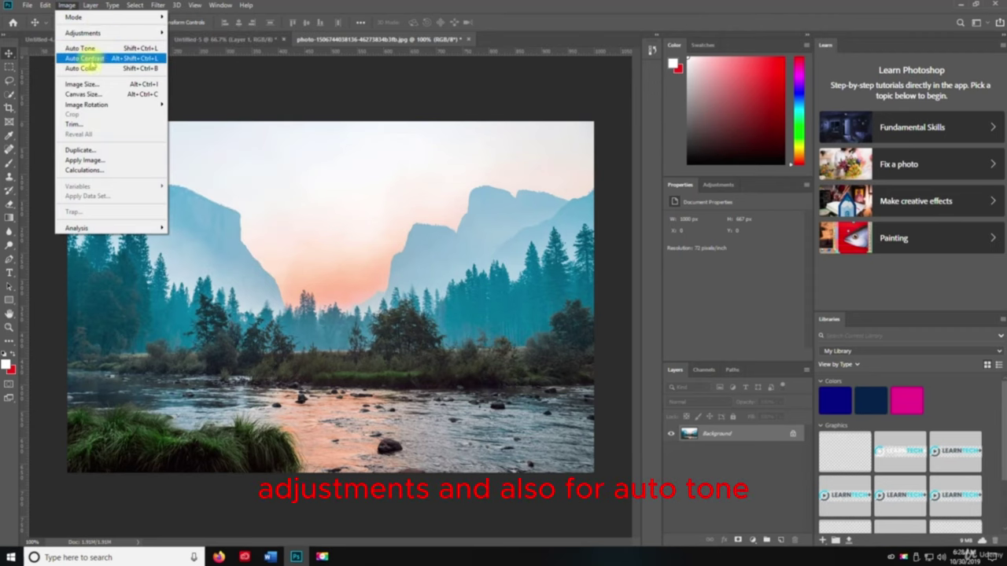
left_click(269, 93)
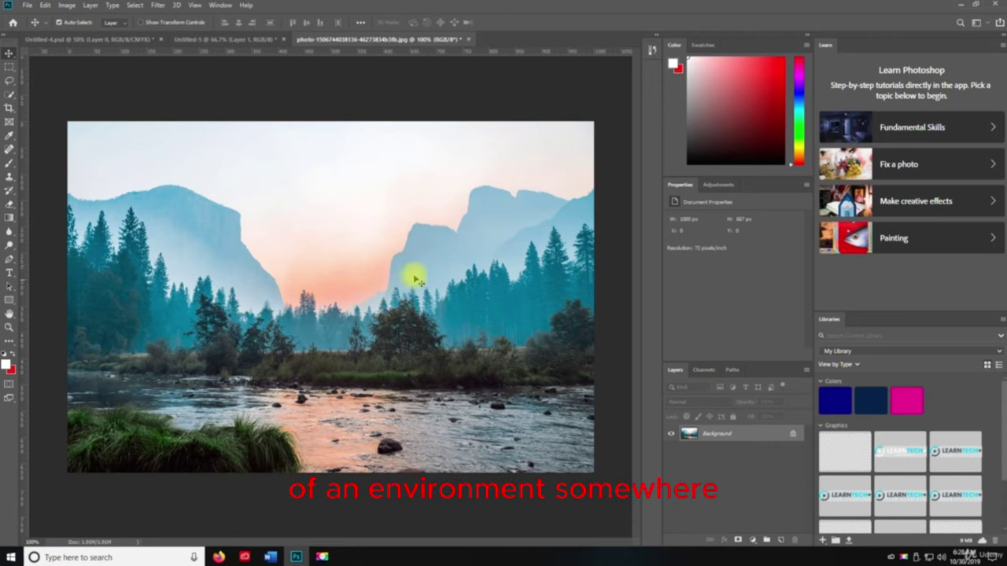
Step: Save the red gradient drawing to the desktop as the Photoshop file Untitled-5 and close that document
left_click(228, 40)
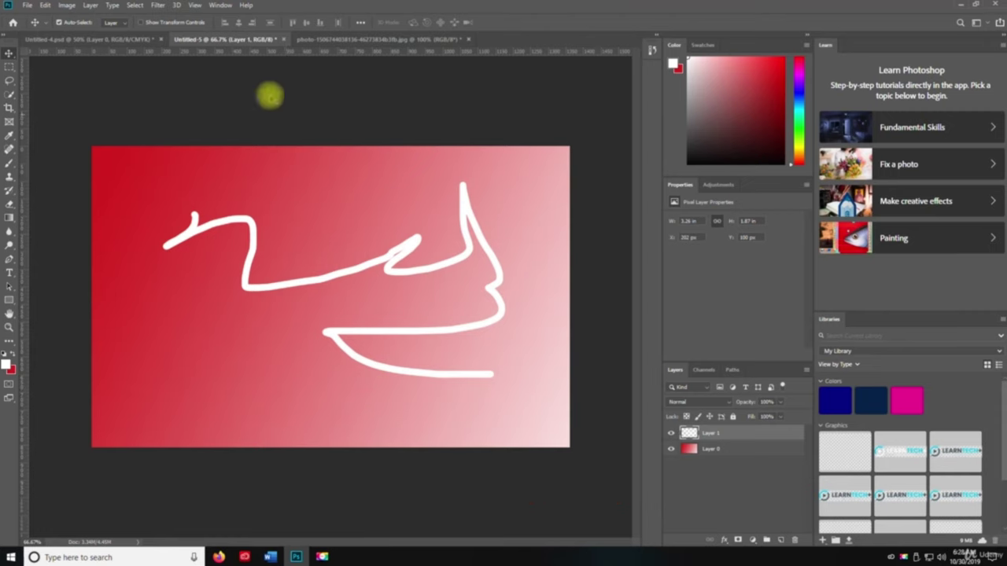
key("ctrl+s")
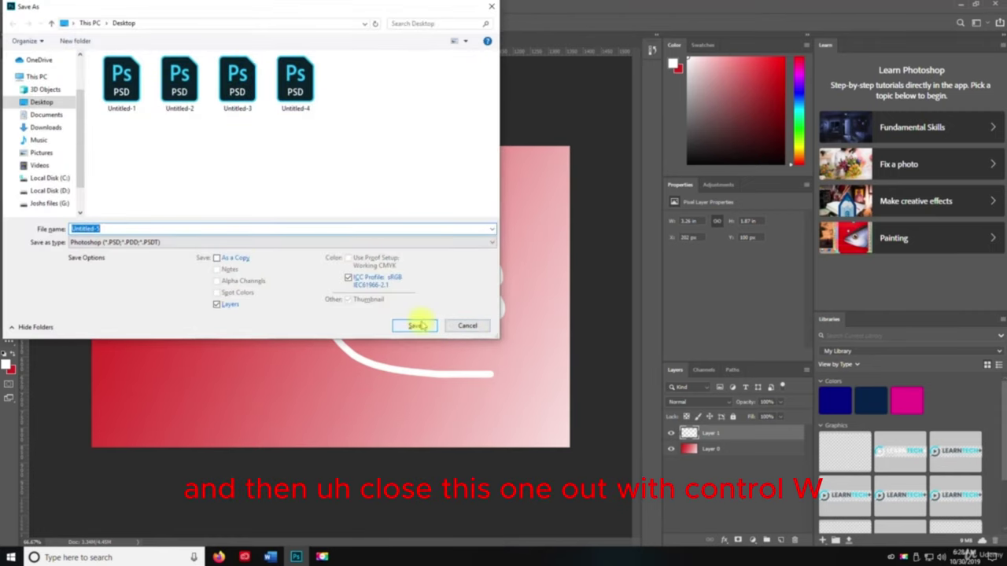
left_click(415, 325)
left_click(621, 156)
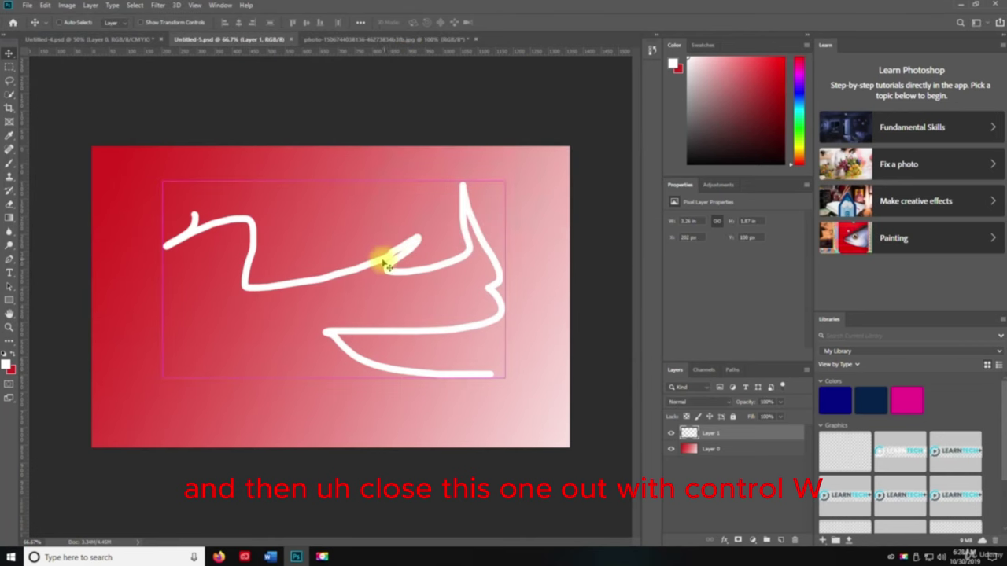
key("ctrl+w")
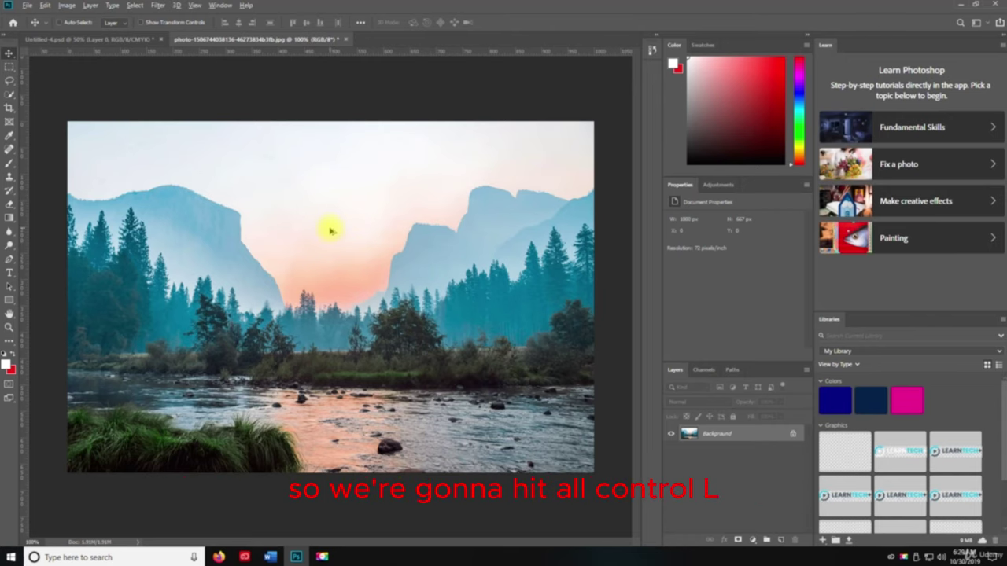
Step: Switch the landscape photo's Image Size width and height units to pixels and accept the existing dimensions
key("ctrl+alt+l")
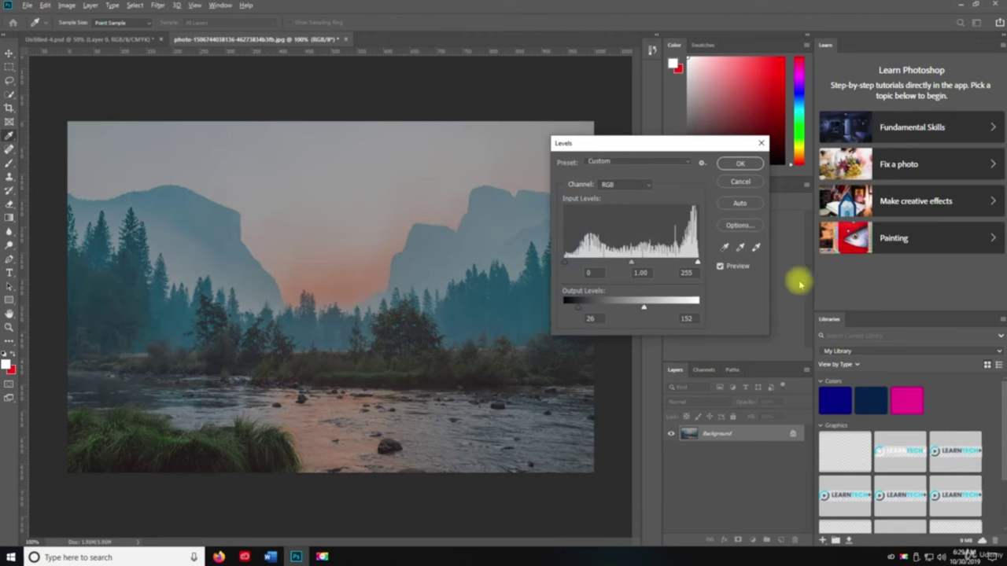
left_click(739, 182)
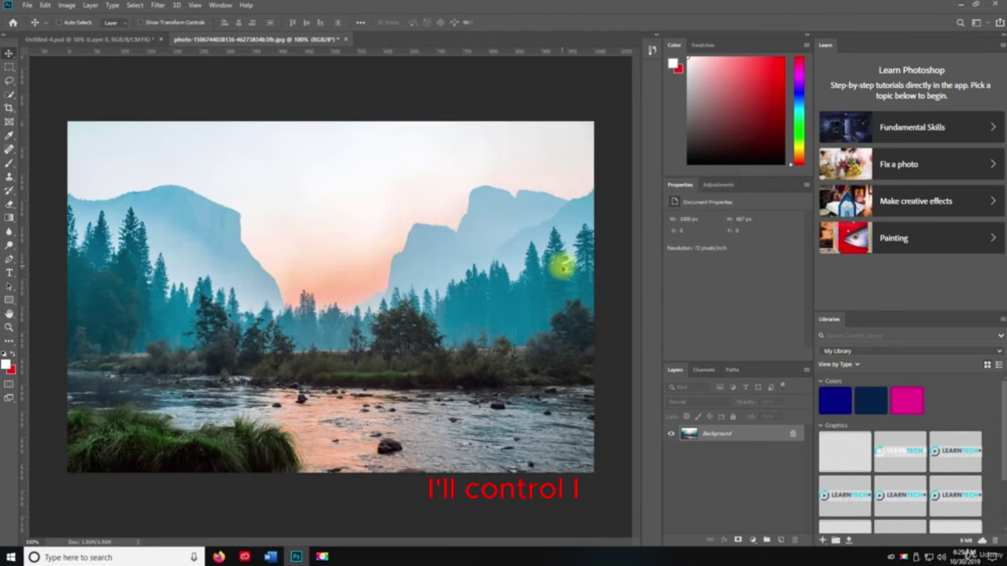
key("ctrl+alt+i")
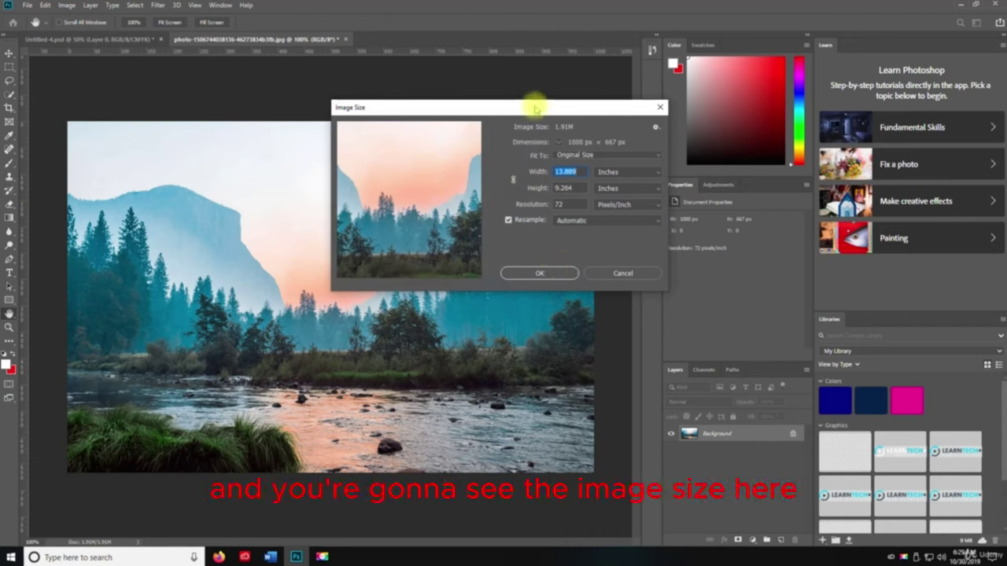
left_click_drag(534, 107, 305, 169)
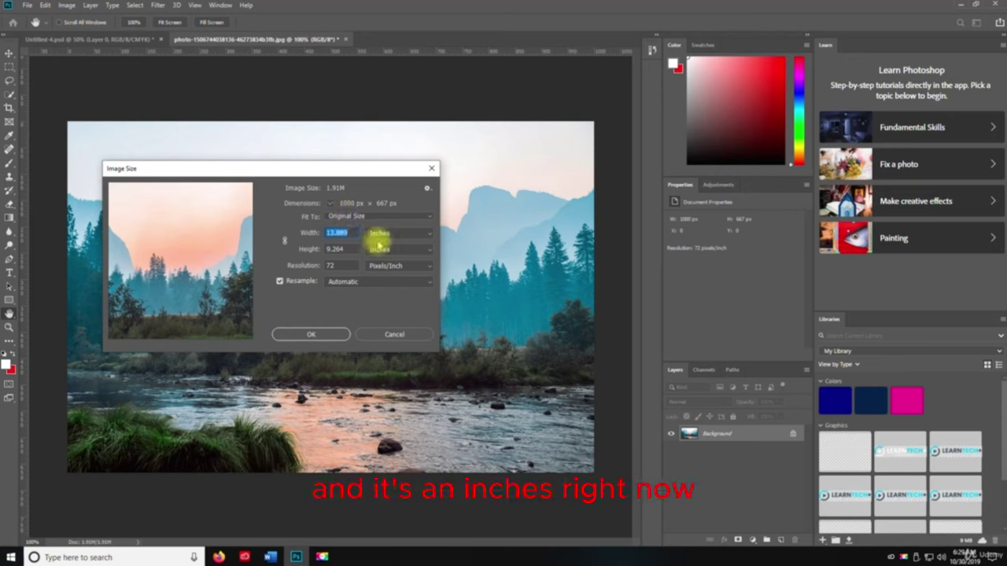
left_click(379, 235)
left_click(380, 251)
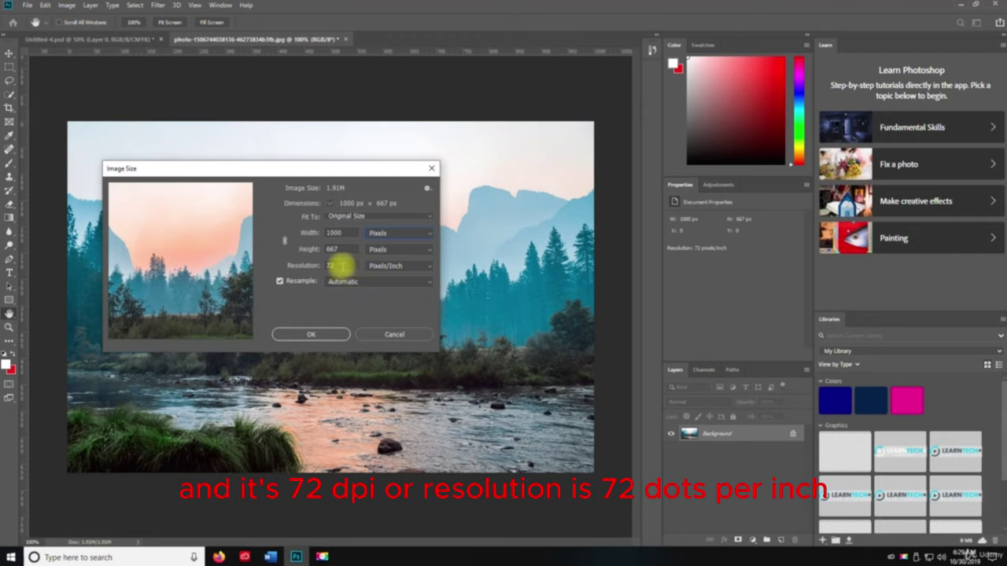
double_click(332, 266)
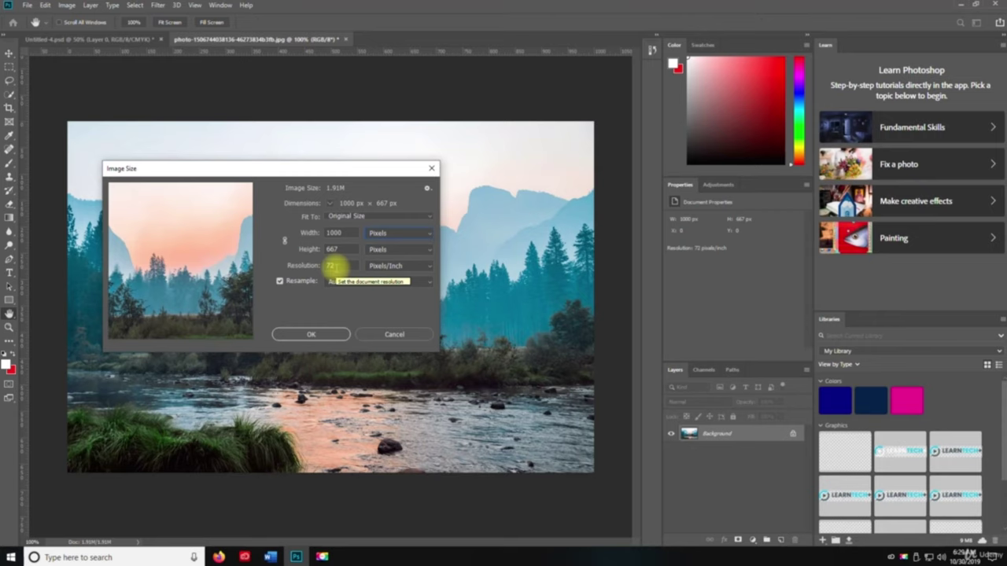
left_click(311, 336)
key("v")
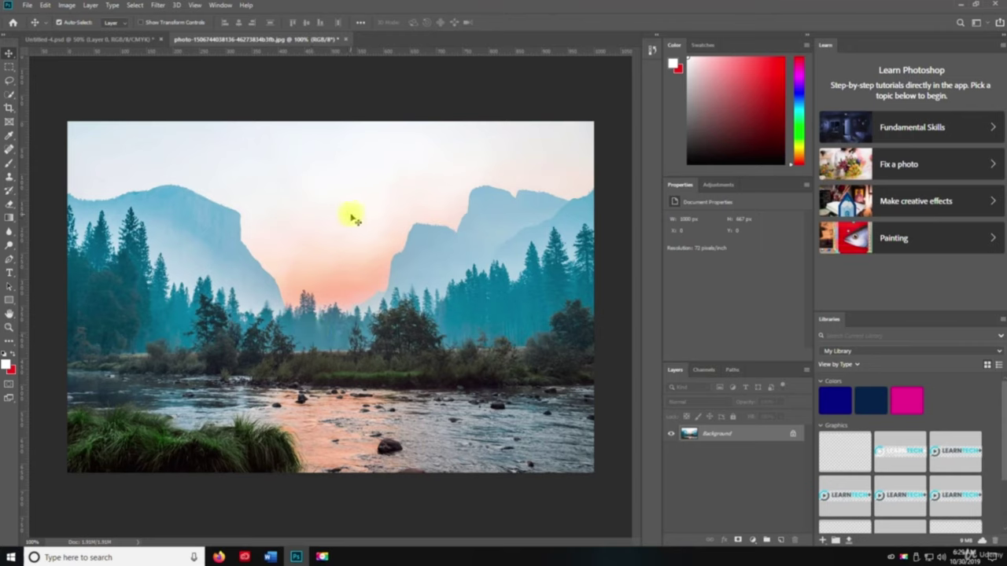
Step: Widen the landscape photo's canvas to 1200 pixels, using the red background color for the extension
key("ctrl+alt+c")
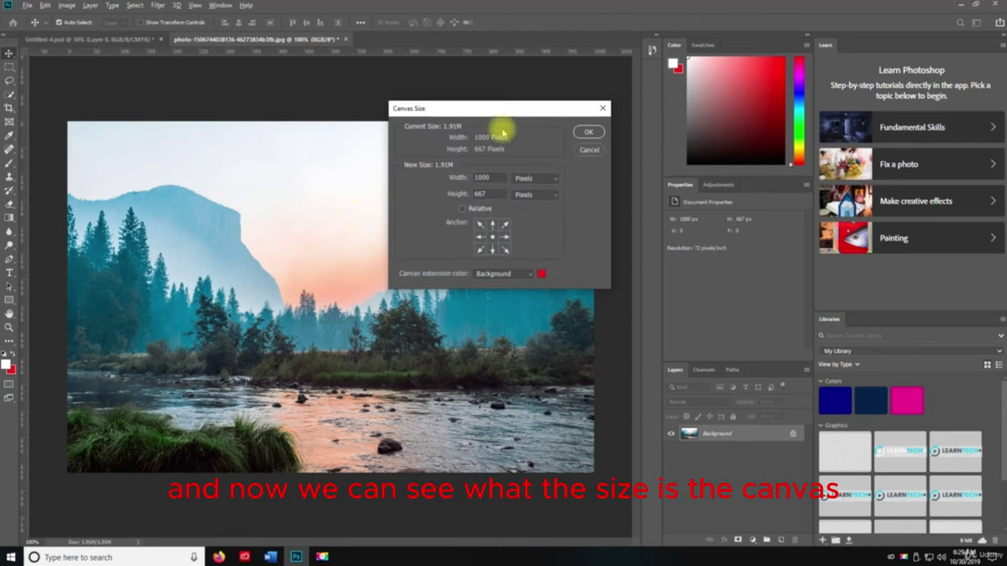
left_click_drag(496, 109, 759, 166)
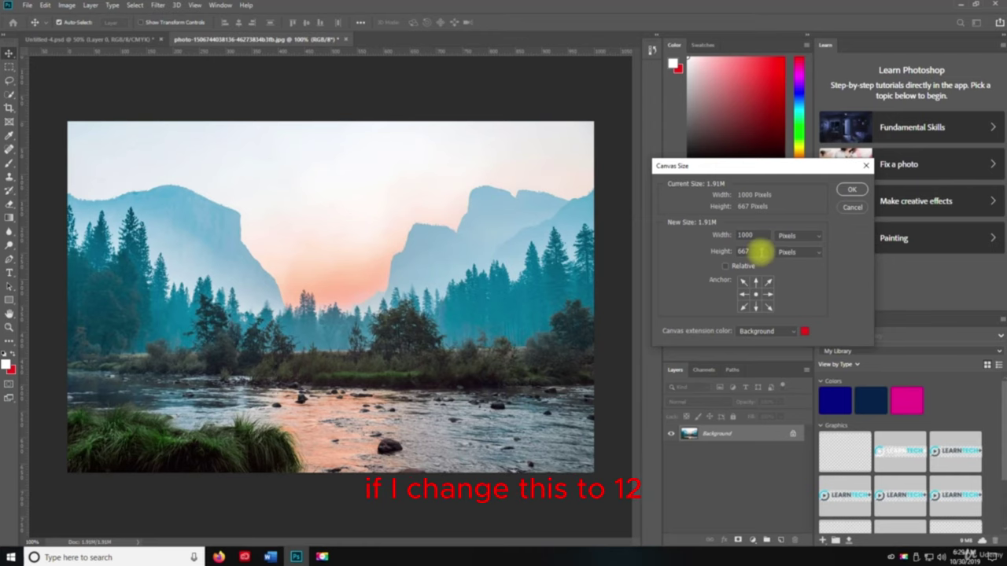
left_click_drag(760, 235, 702, 240)
type("1200")
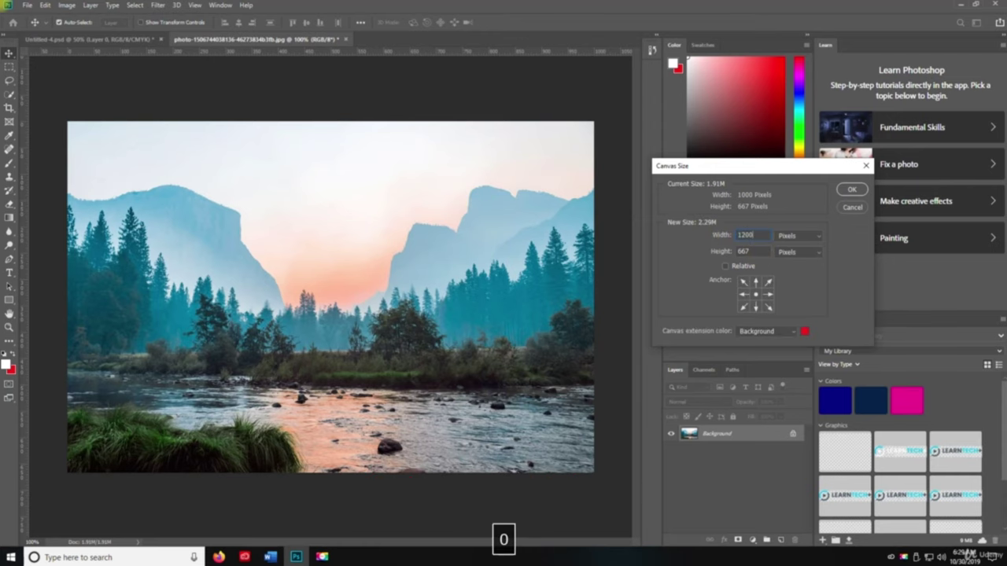
key("Return")
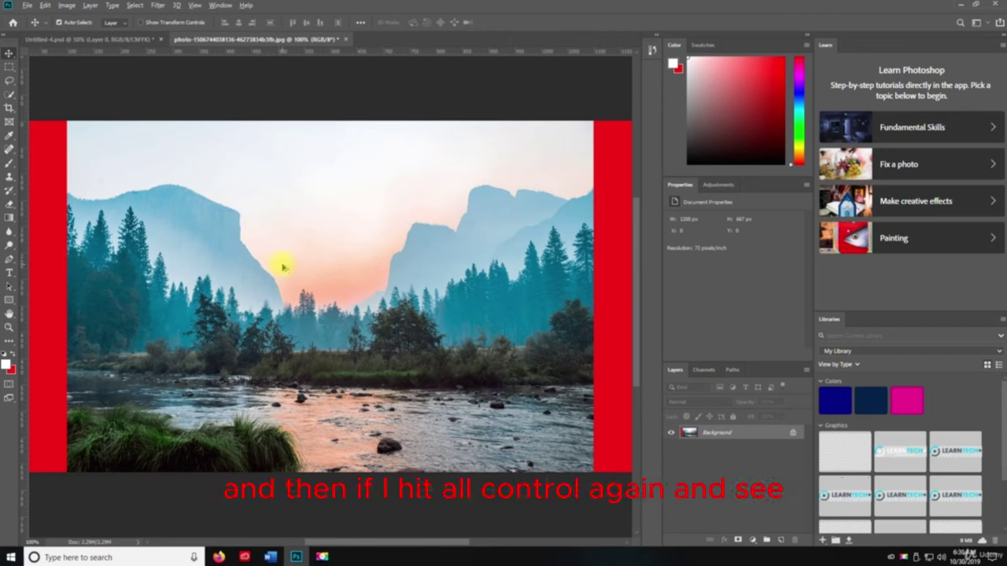
Step: Set the canvas height to 1200 pixels and fit the whole enlarged canvas in view
key("alt+shift+x")
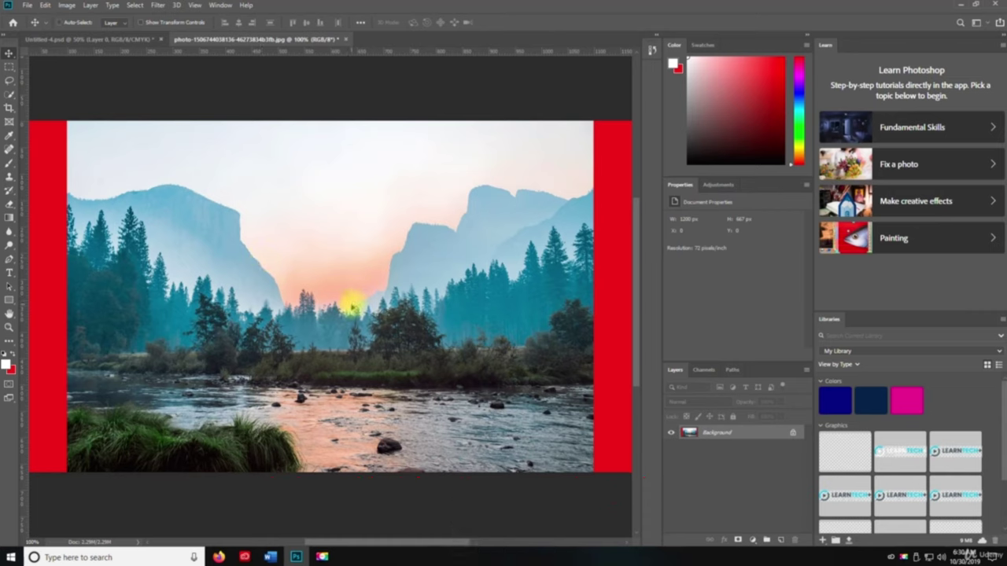
key("ctrl+alt+c")
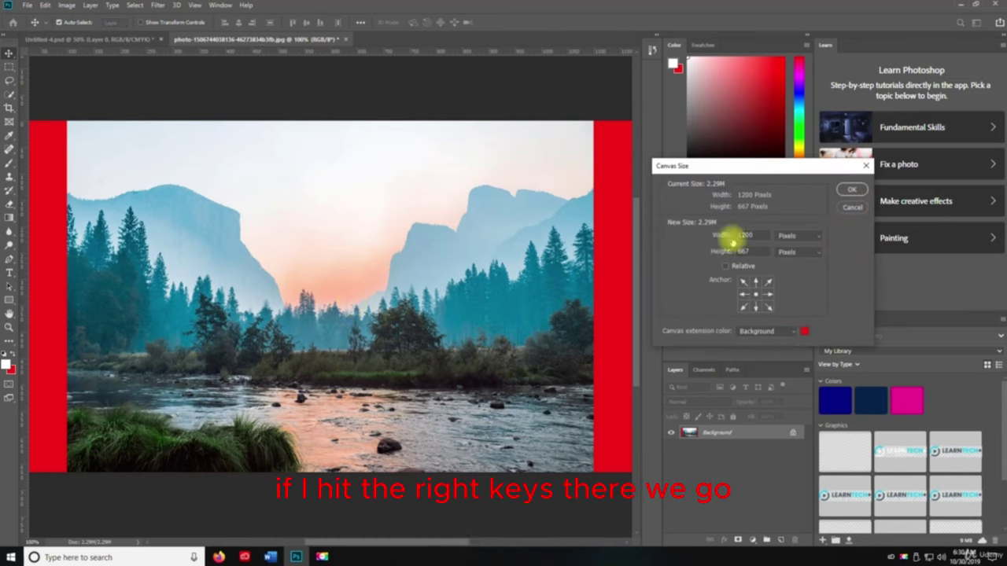
type("1200")
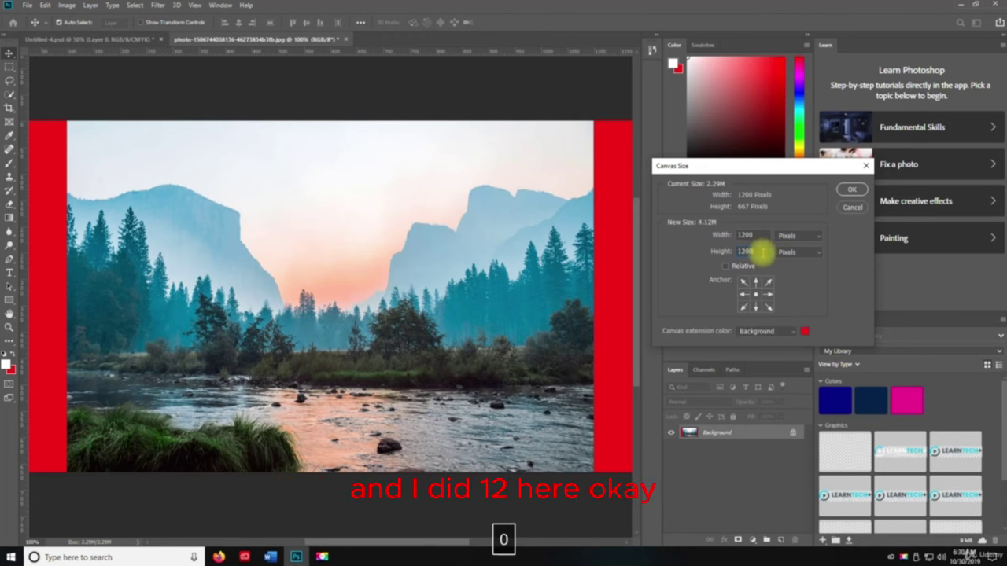
key("Return")
scroll(434, 283, "down", 5)
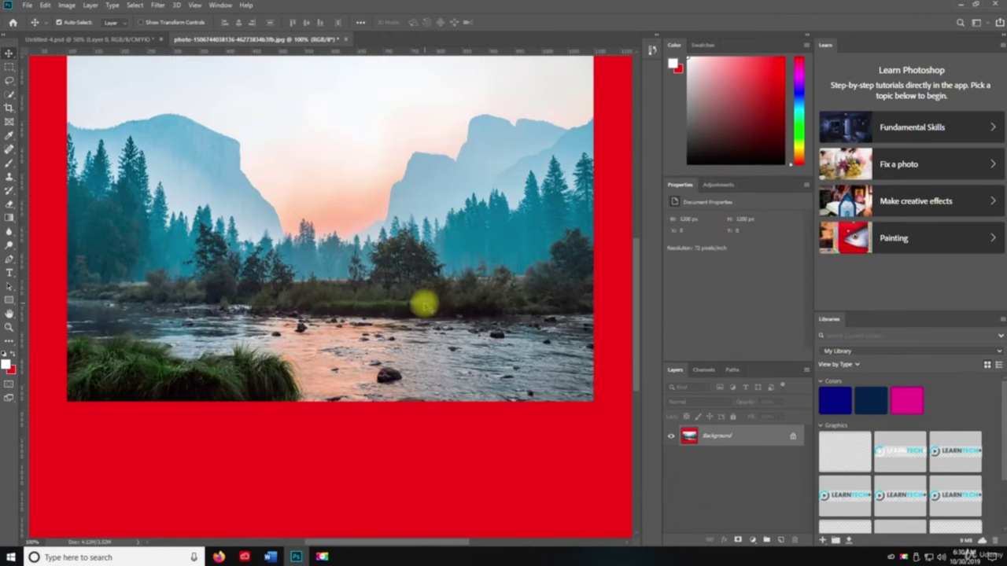
key("z")
left_click(422, 302, "alt")
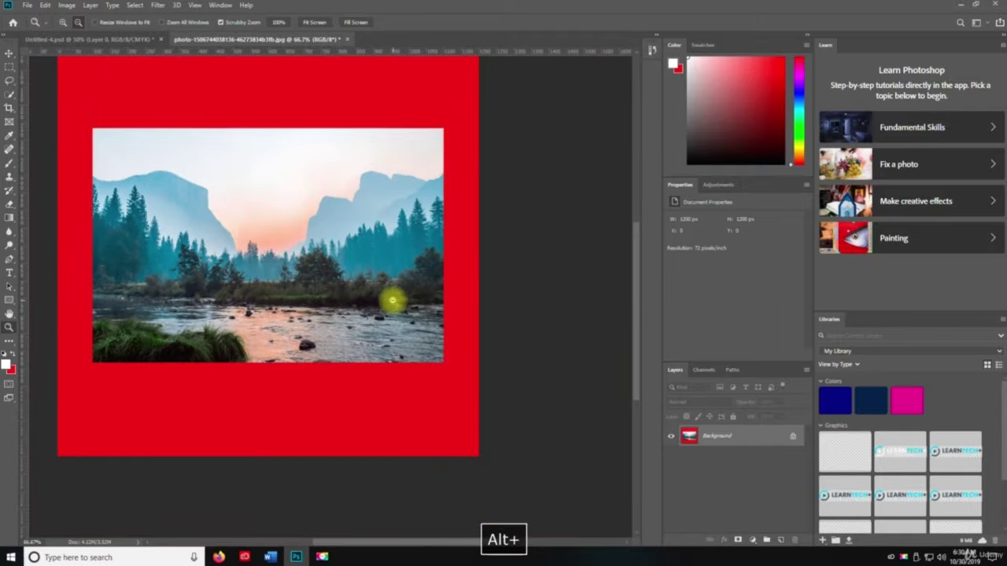
left_click(393, 299, "alt")
key("v")
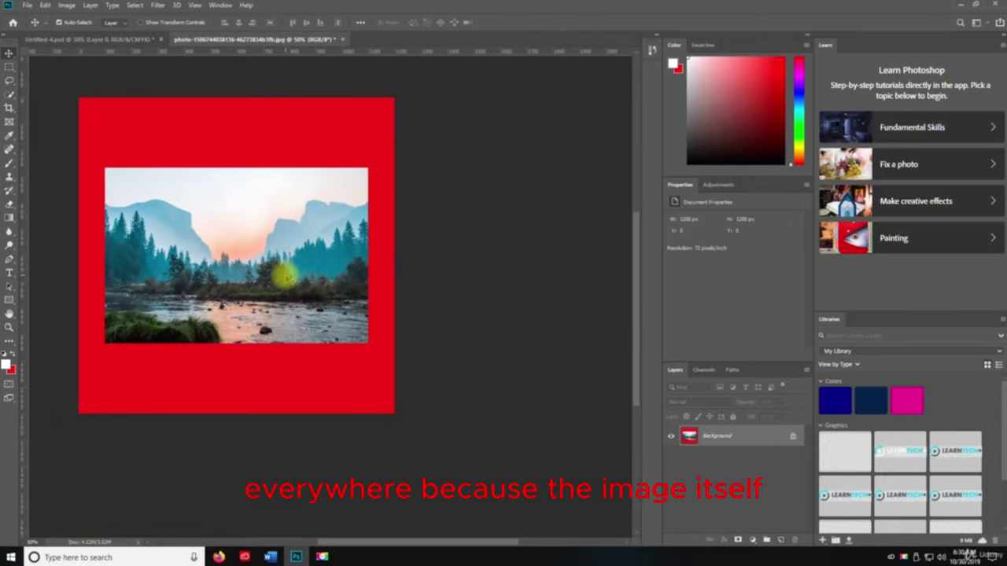
Step: Apply Levels to the photo with the last used settings, output levels 26 and 152
key("ctrl+t")
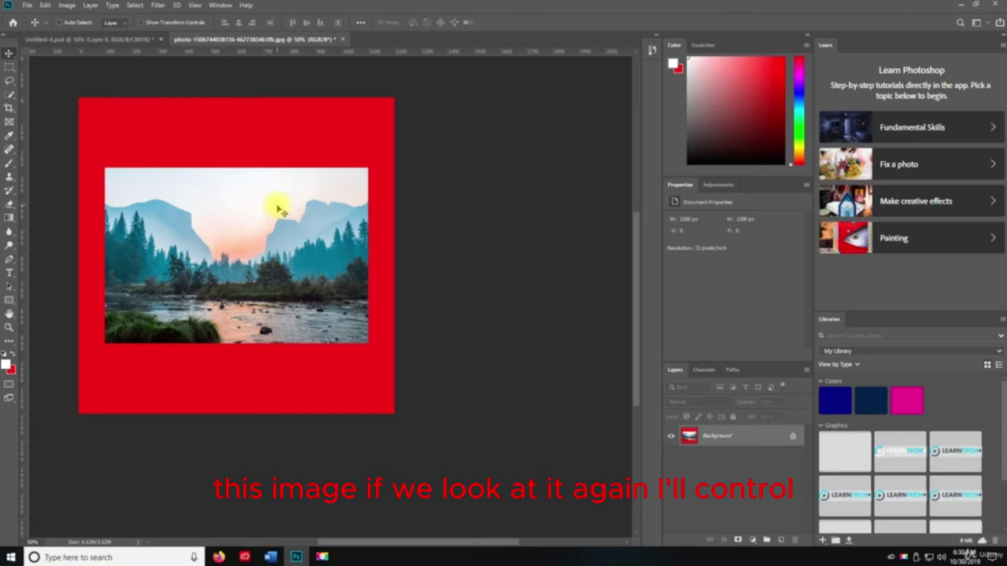
key("ctrl+alt+l")
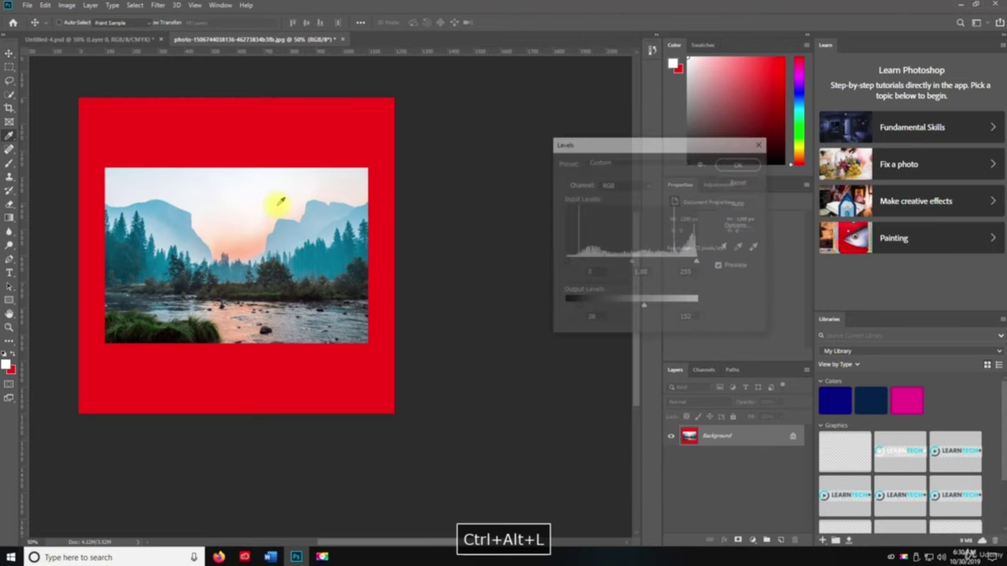
key("Return")
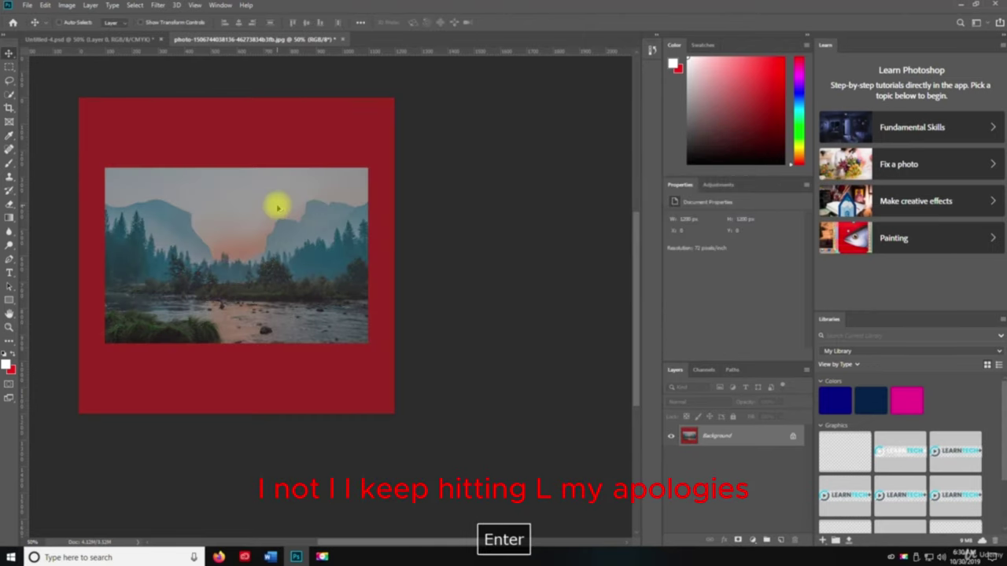
Step: Resize the landscape photo with its red border to 600 by 600 pixels at 72 pixels/inch
key("ctrl+alt+i")
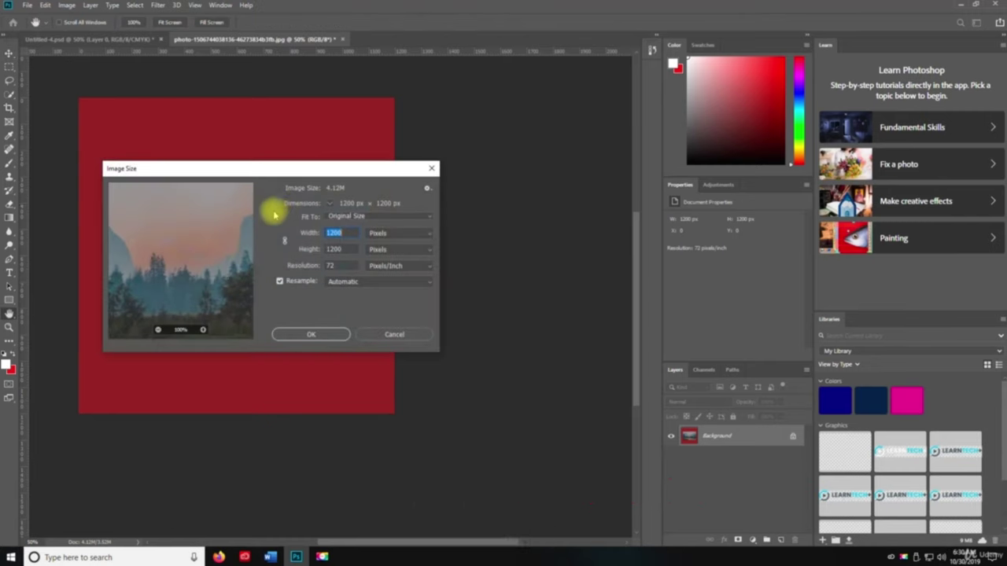
left_click_drag(350, 168, 653, 170)
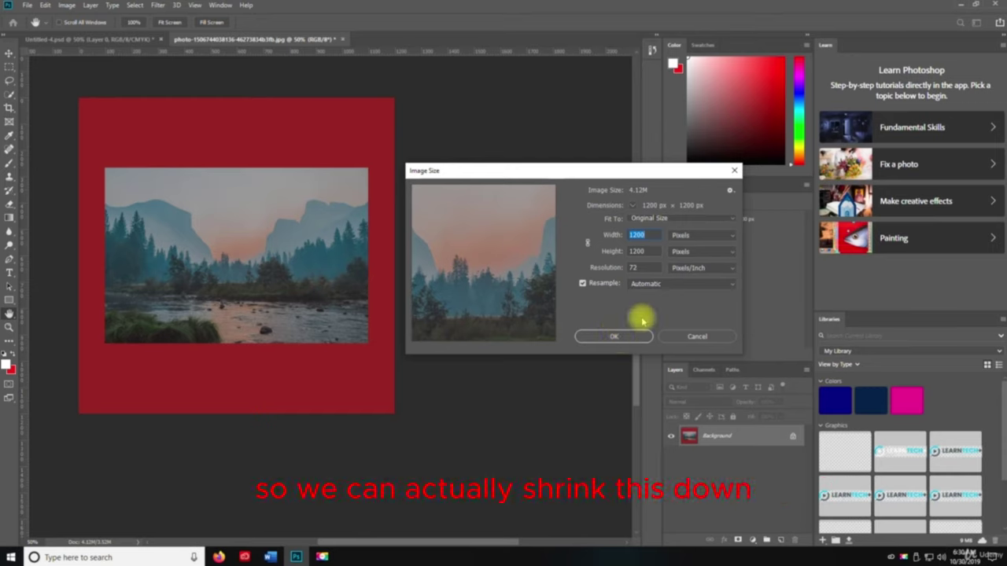
type("600")
key("Tab")
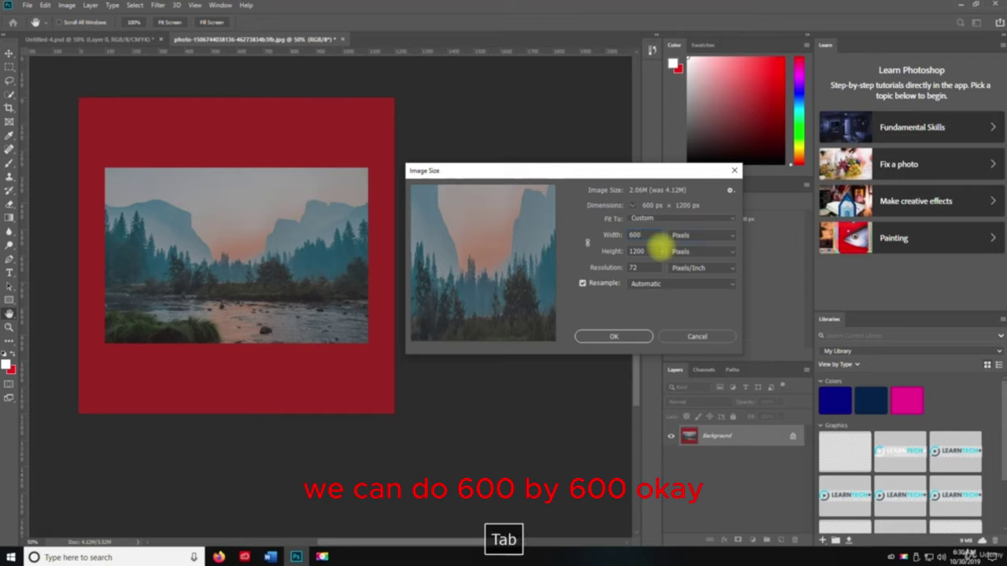
type("600")
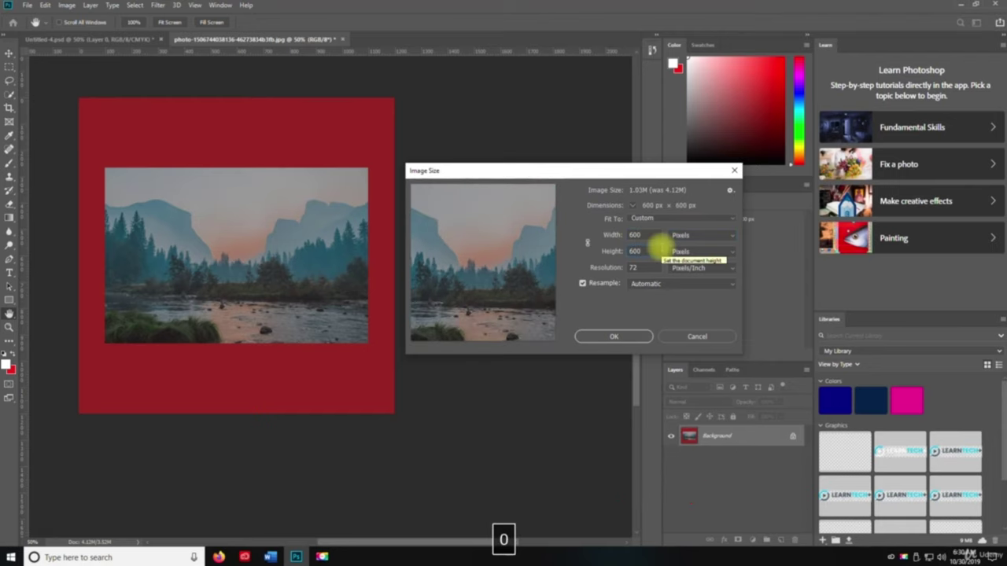
key("Return")
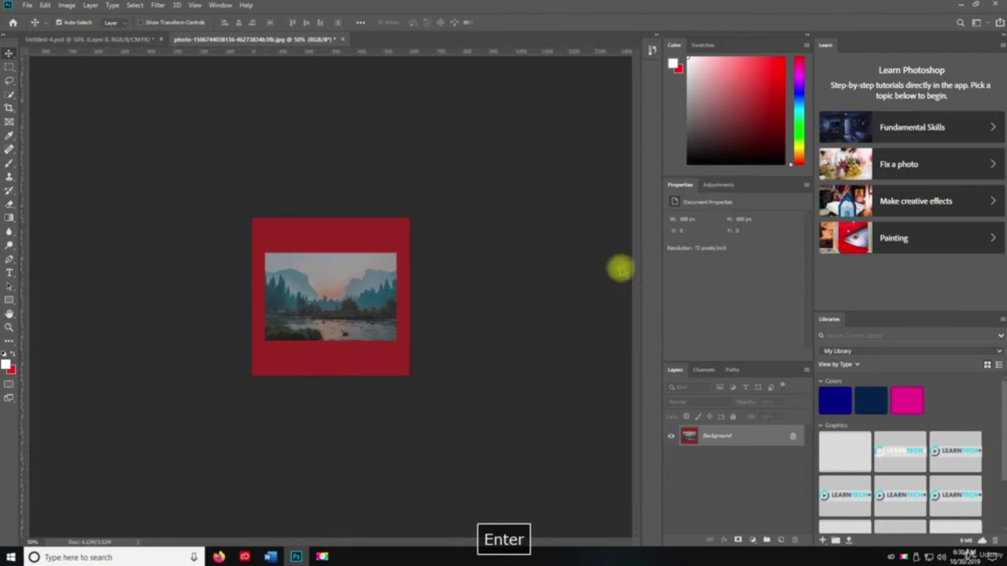
key("z")
left_click(341, 333)
left_click_drag(341, 333, 359, 326)
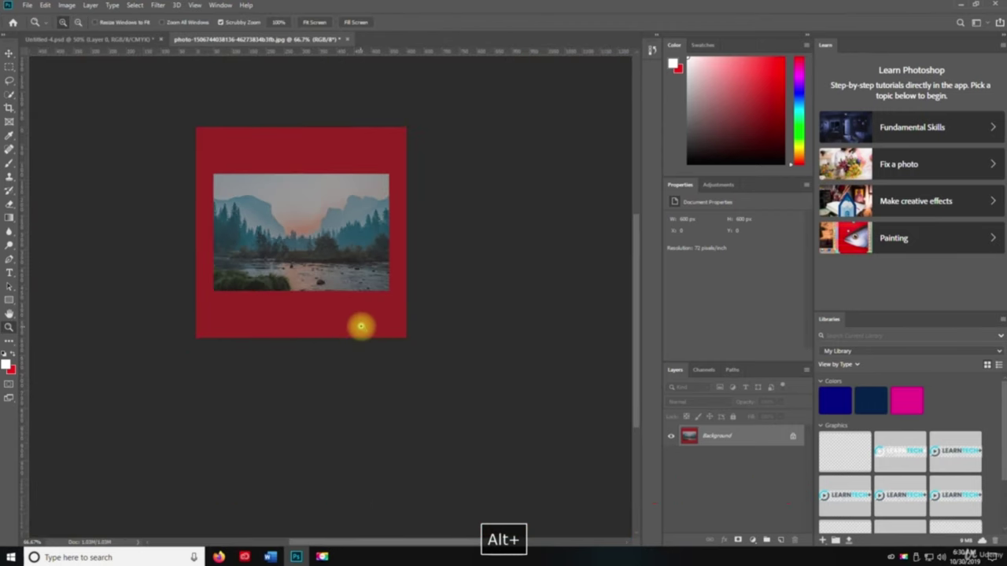
key("v")
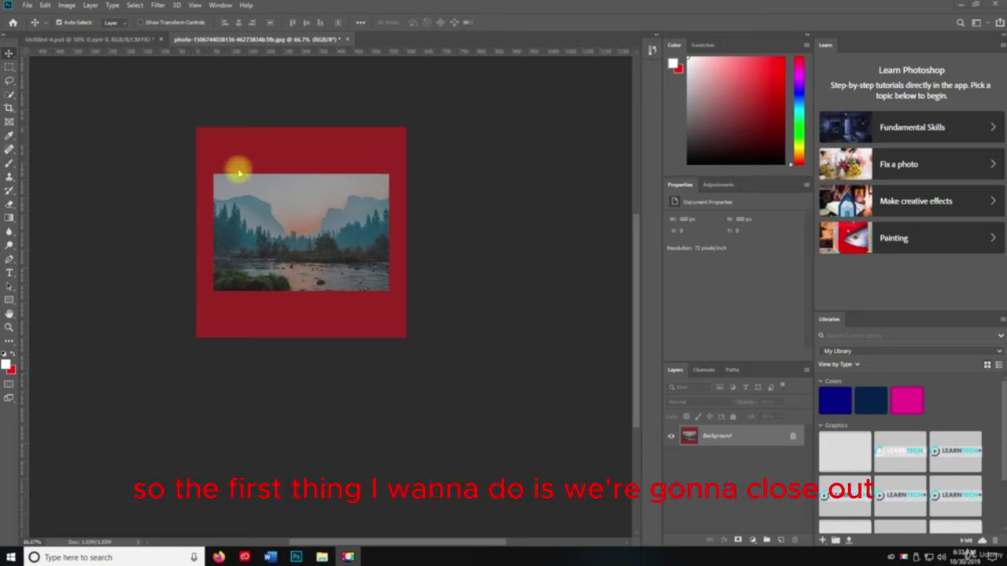
Step: Save and close the landscape photo as a quality 8 baseline JPEG, and save and close Untitled-4.psd
left_click(347, 39)
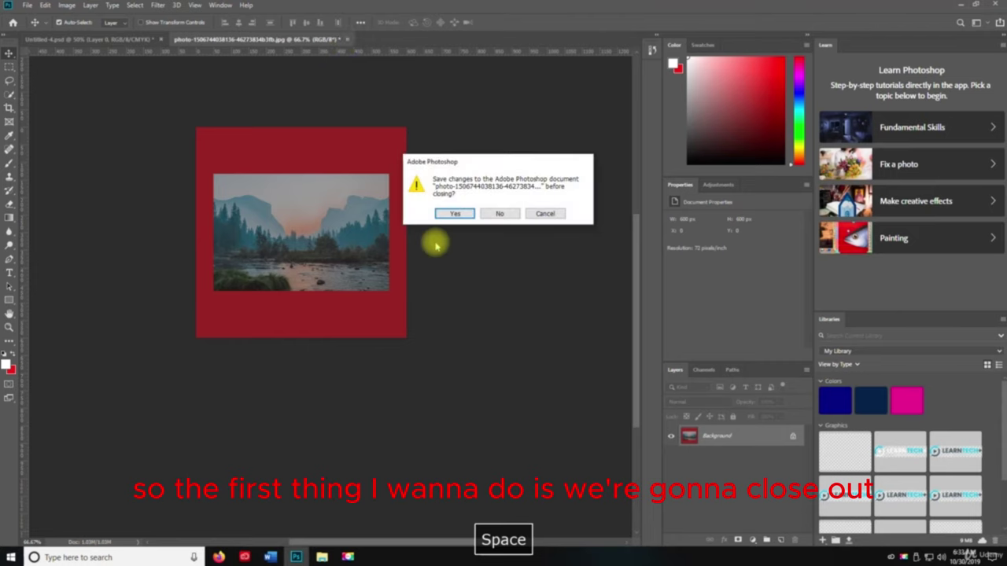
left_click(454, 214)
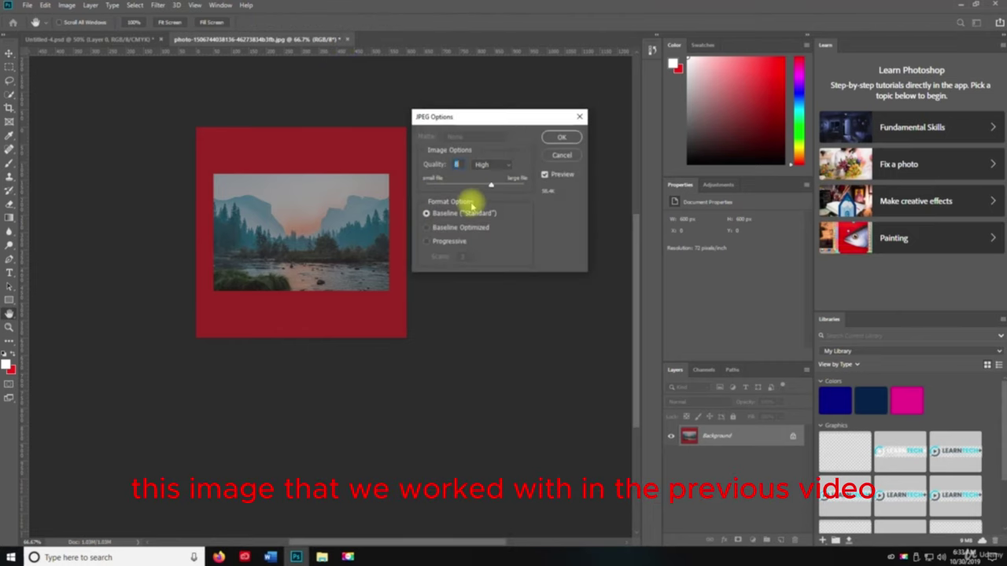
left_click(563, 137)
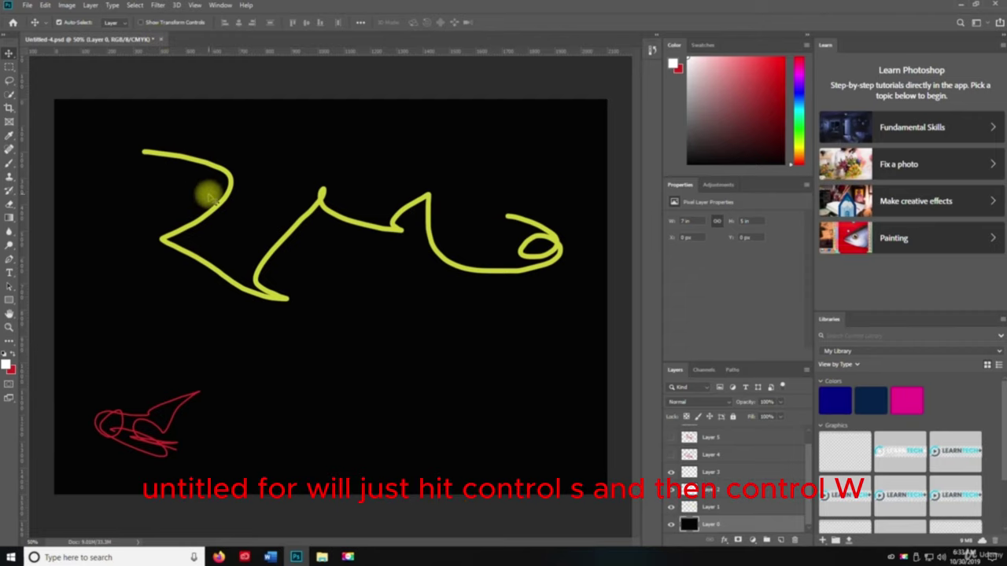
key("ctrl+s")
key("ctrl+w")
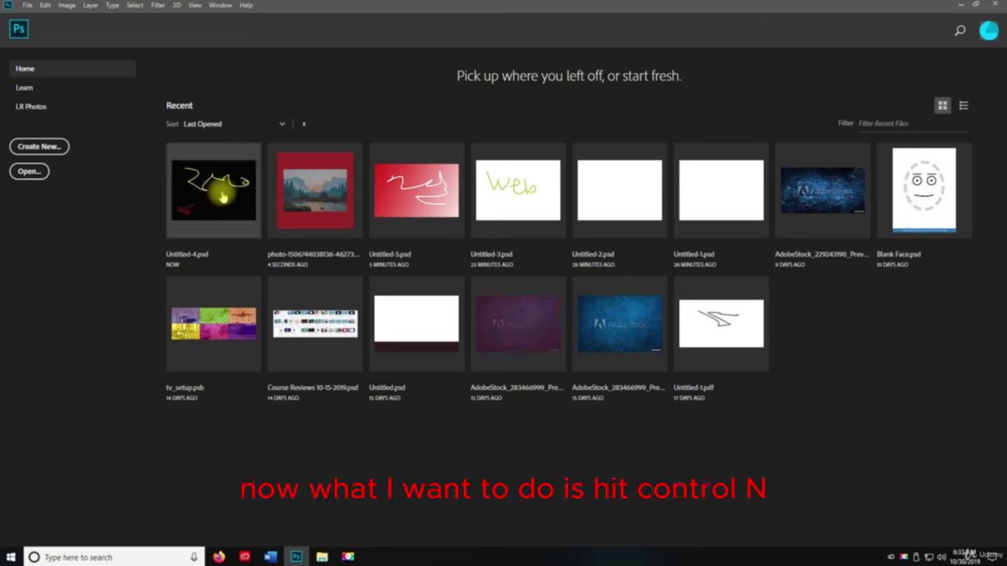
Step: Create a white 1362 by 857 pixel RGB document named Untitled-6 and save it to the Desktop in Photoshop format
key("ctrl+n")
key("Right")
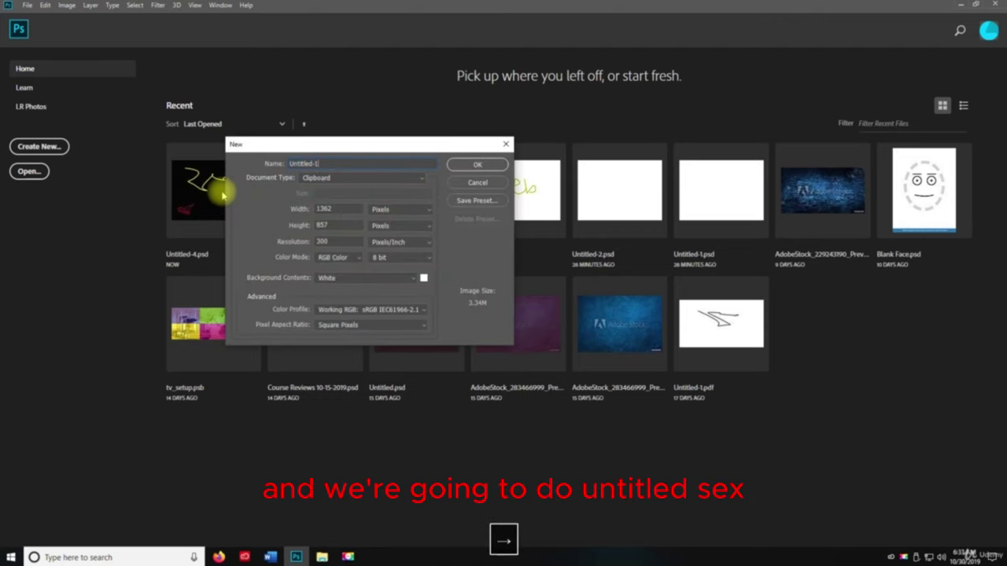
key("BackSpace")
type("6")
key("Return")
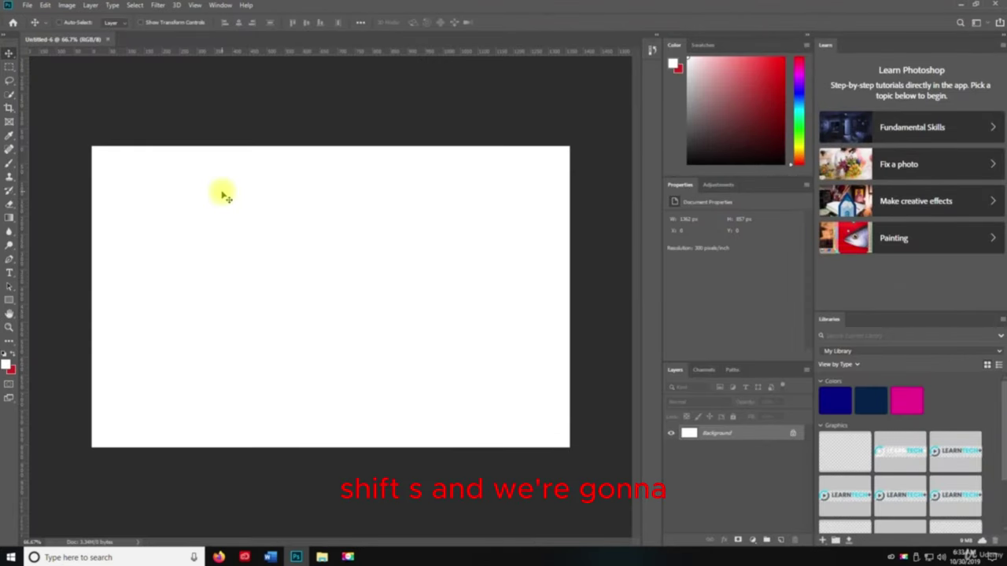
key("ctrl+shift+s")
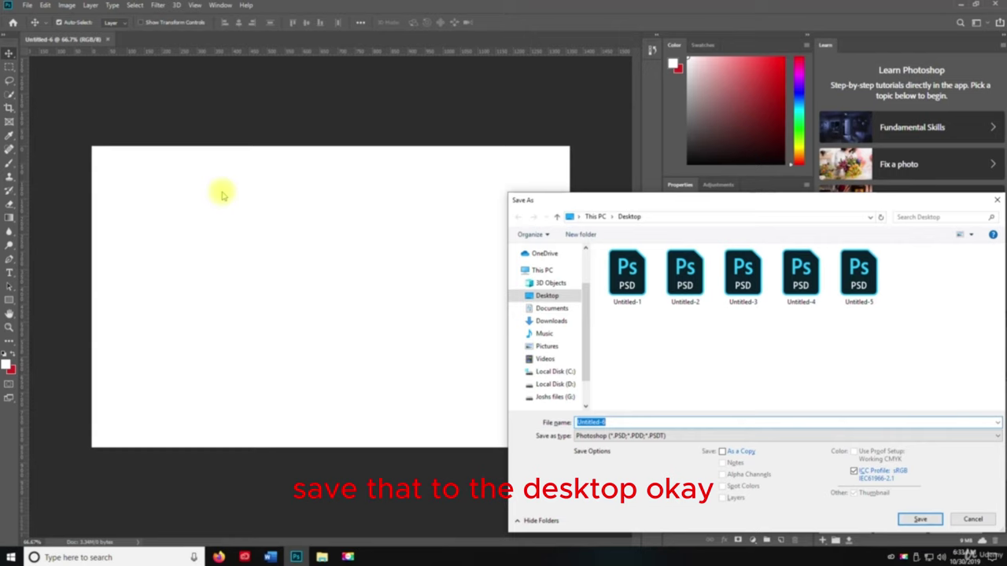
key("Return")
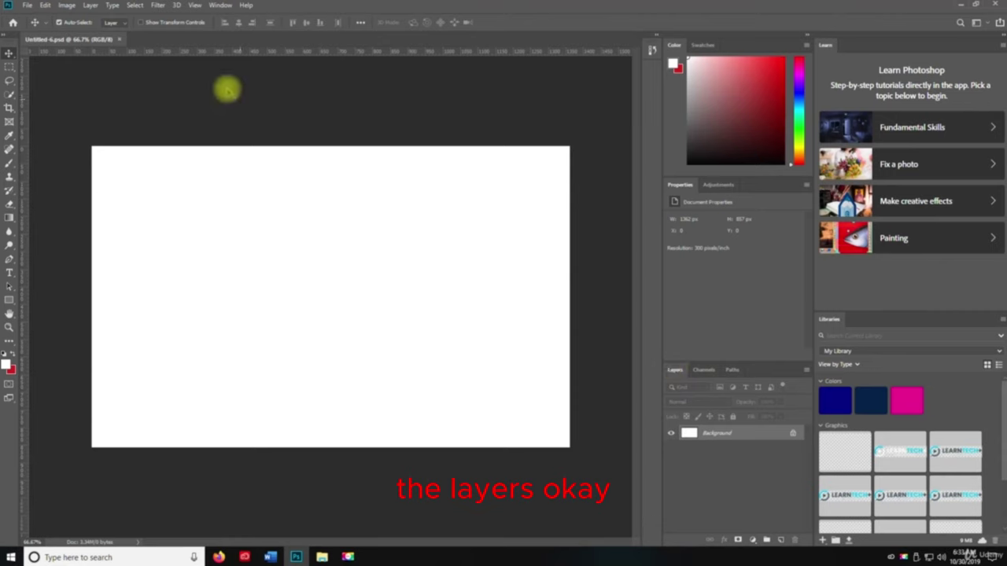
left_click(91, 5)
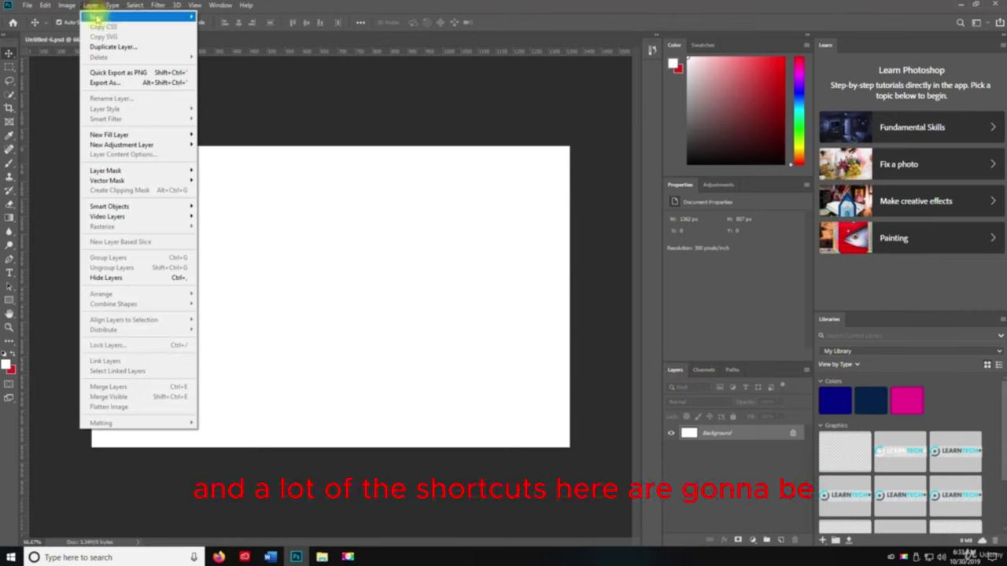
mouse_move(95, 16)
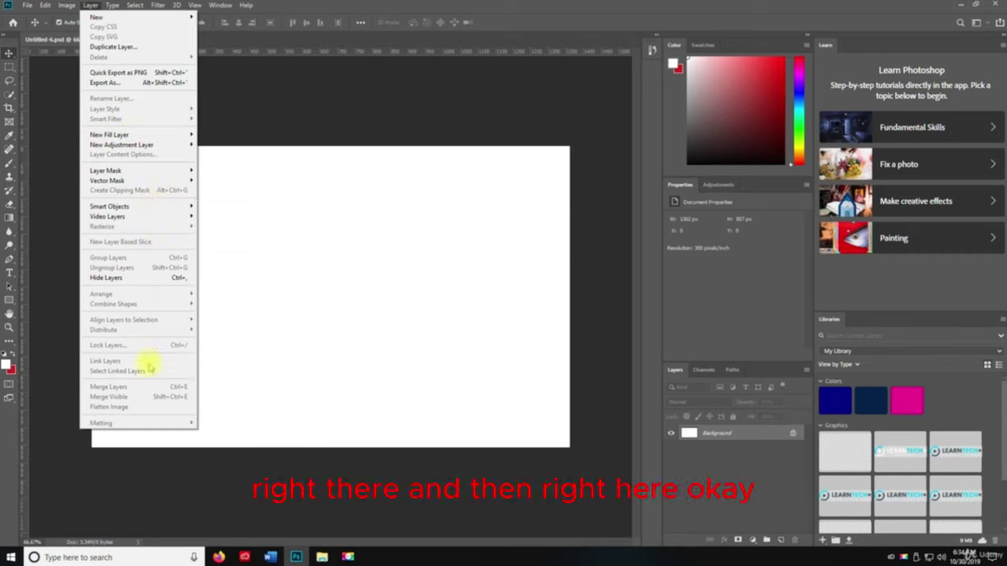
left_click(470, 114)
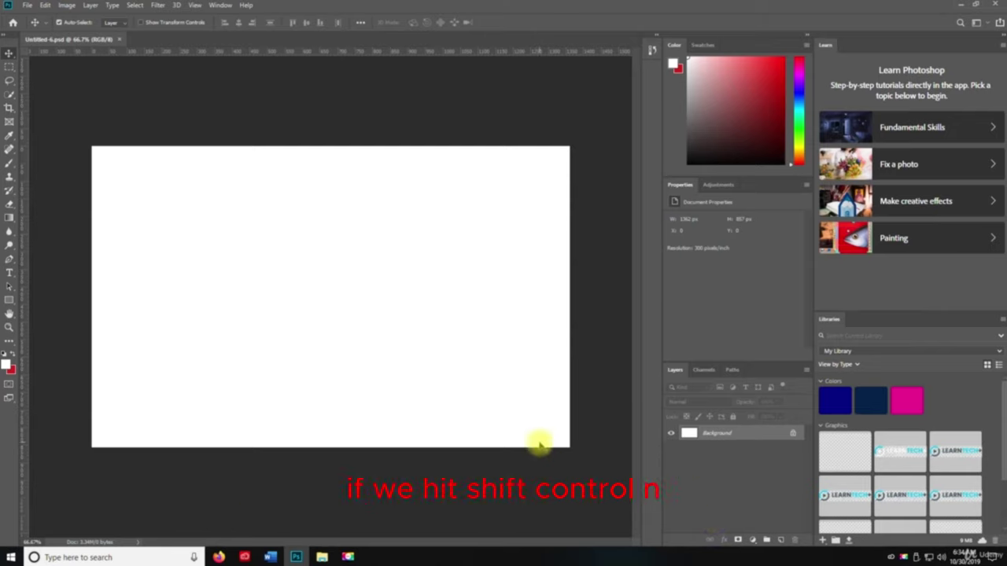
Step: Add a new layer above the background with a red color label, Normal mode and 100% opacity
key("ctrl+shift+n")
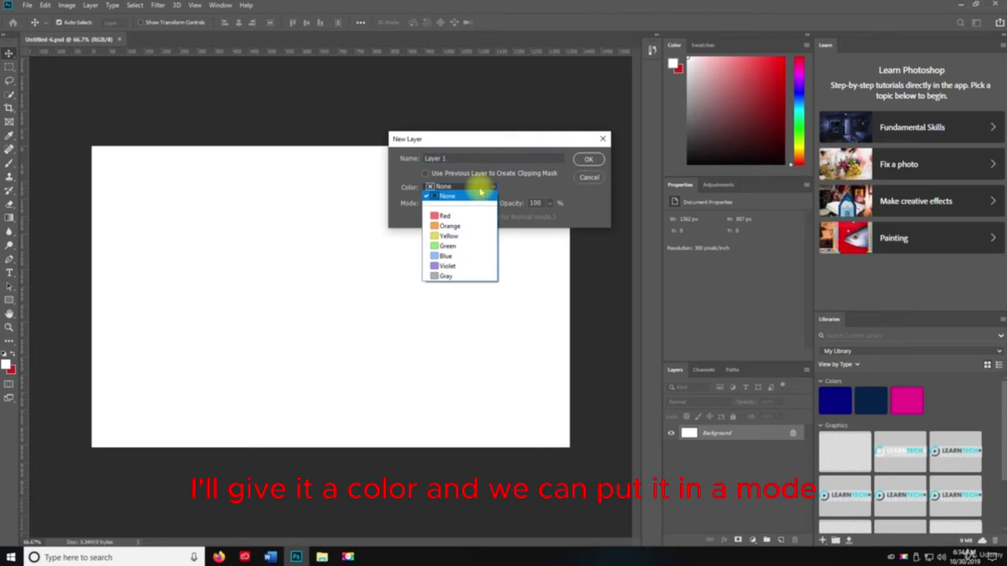
left_click(444, 216)
left_click(440, 203)
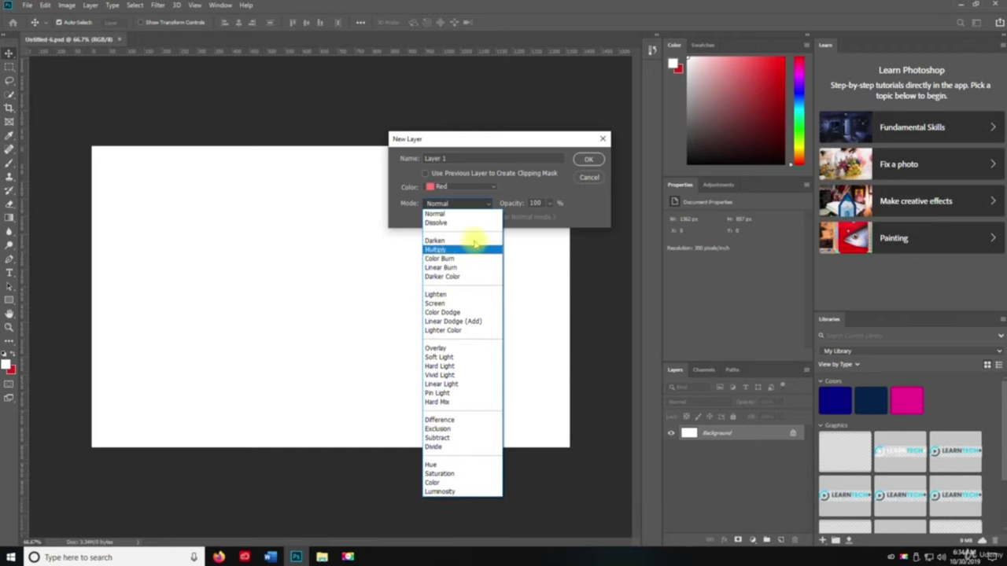
left_click(464, 203)
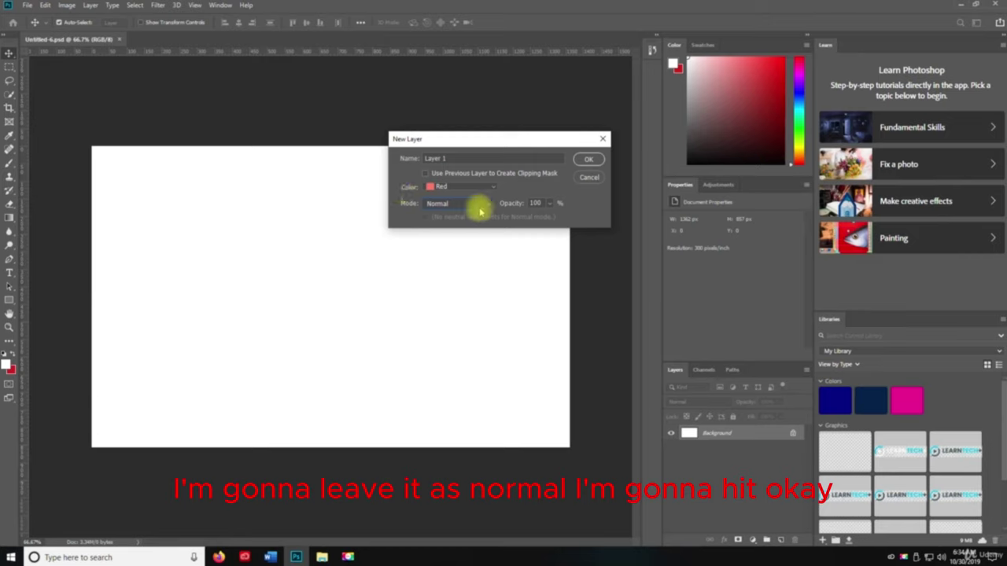
left_click(590, 159)
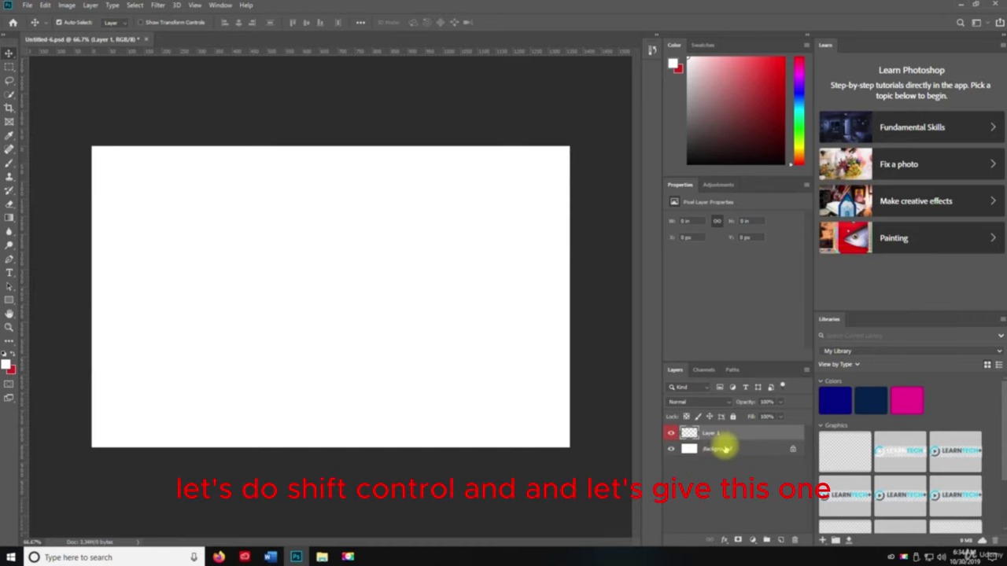
Step: Add a new layer with an orange color label above the red-labeled layer
key("ctrl+shift+n")
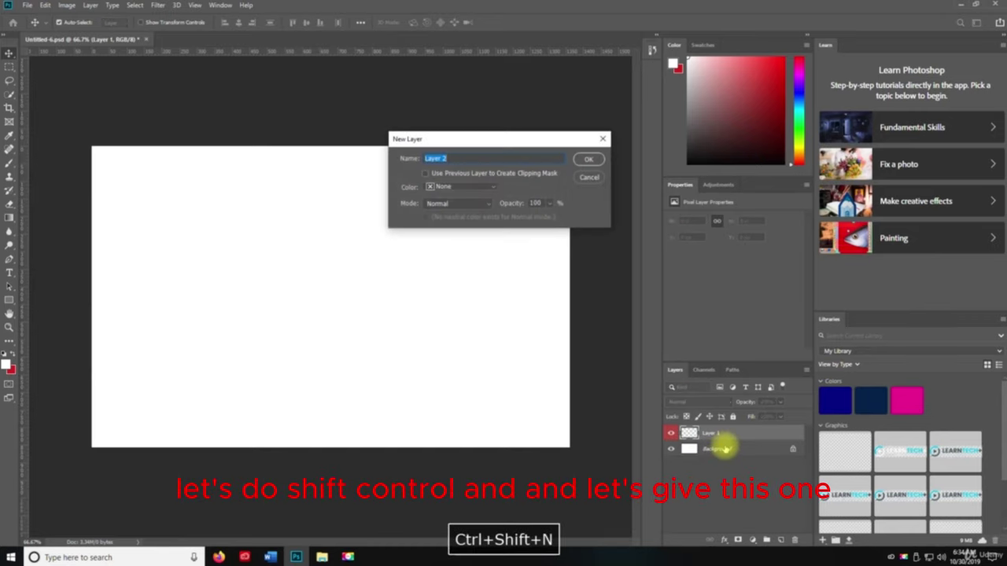
left_click(456, 187)
left_click(449, 226)
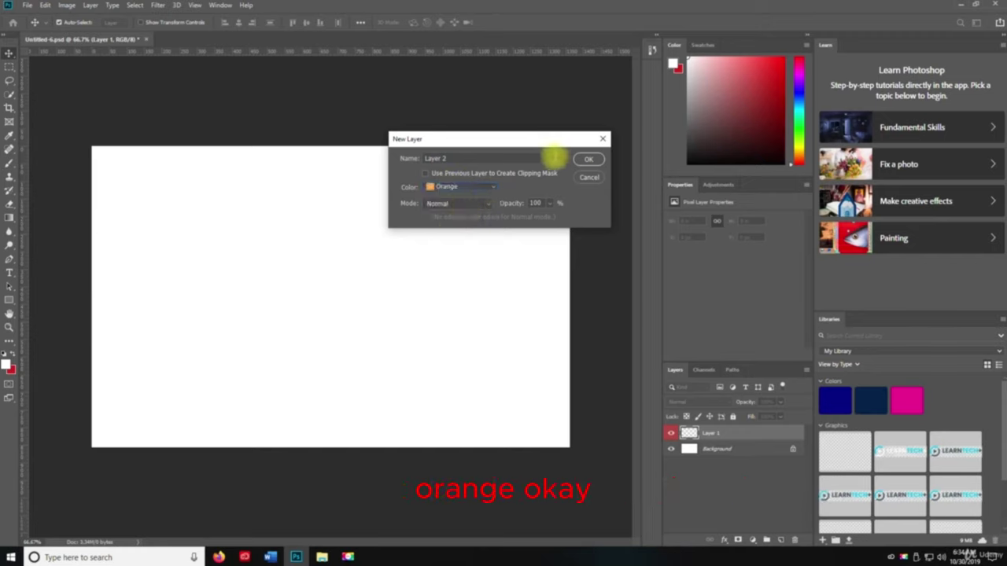
left_click(588, 159)
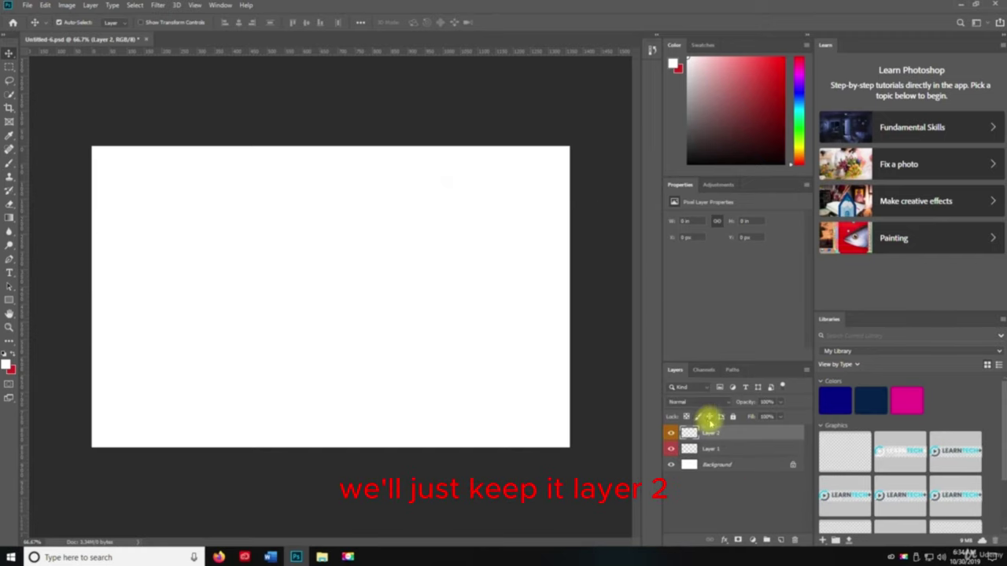
Step: Add a new layer with a yellow color label above the orange-labeled layer
key("ctrl+shift+n")
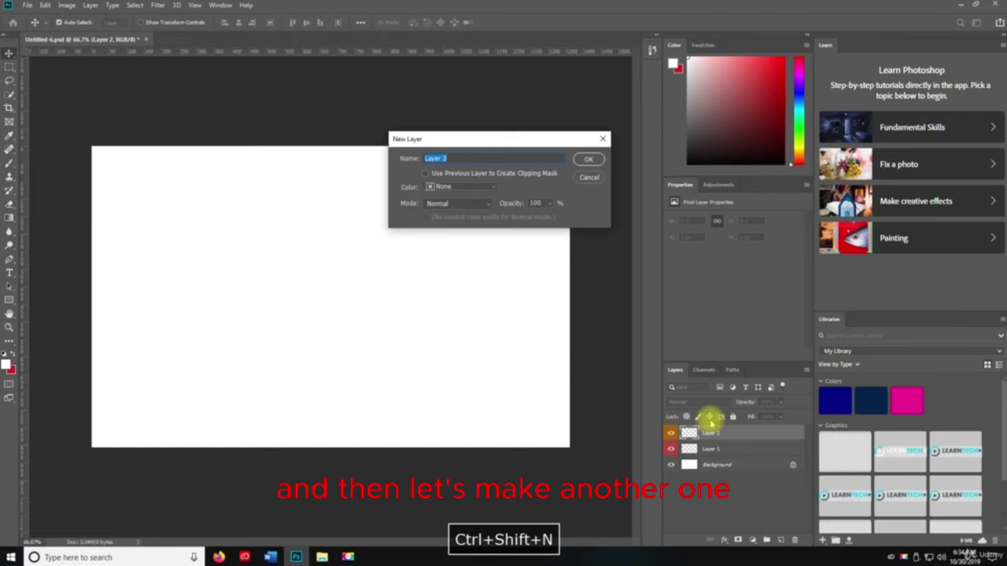
left_click(441, 186)
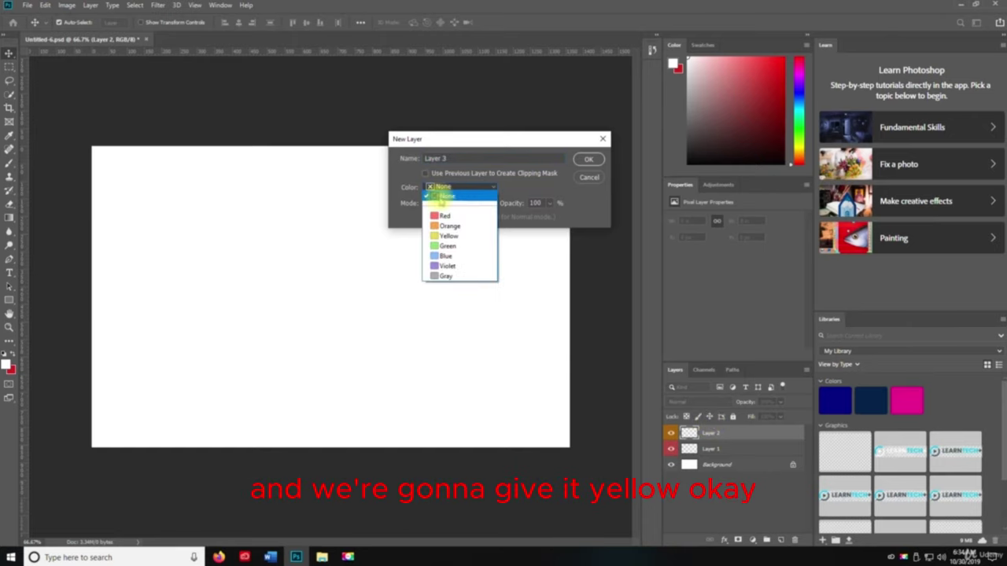
left_click(449, 240)
left_click(598, 160)
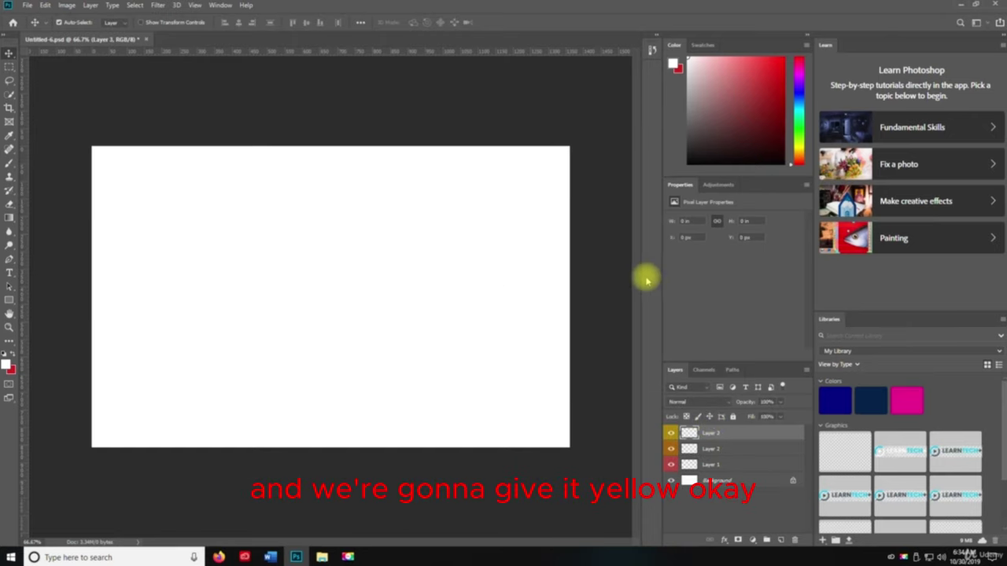
Step: Add a new layer with a green color label above the yellow-labeled layer
key("ctrl+shift+n")
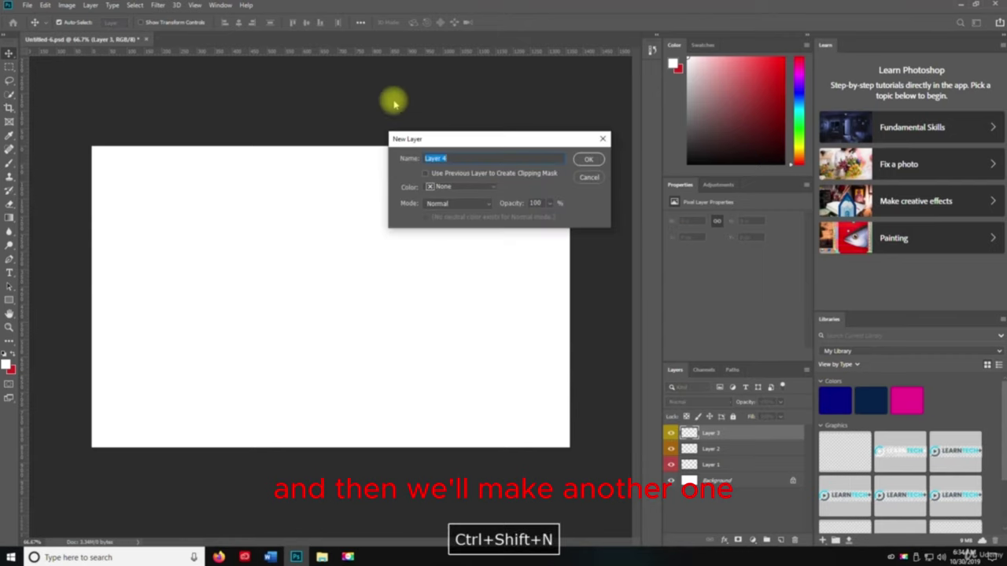
left_click(461, 186)
left_click(447, 246)
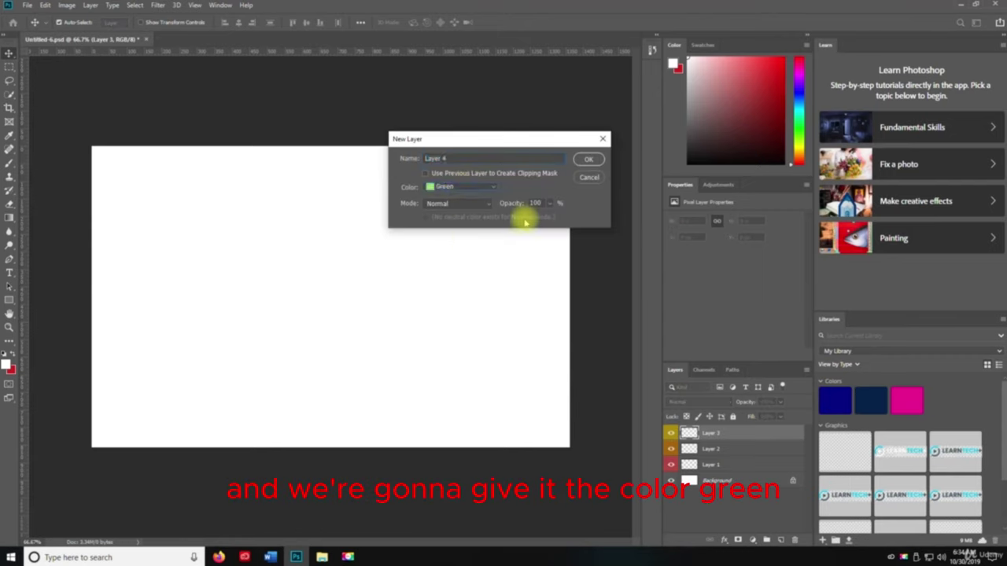
left_click(599, 159)
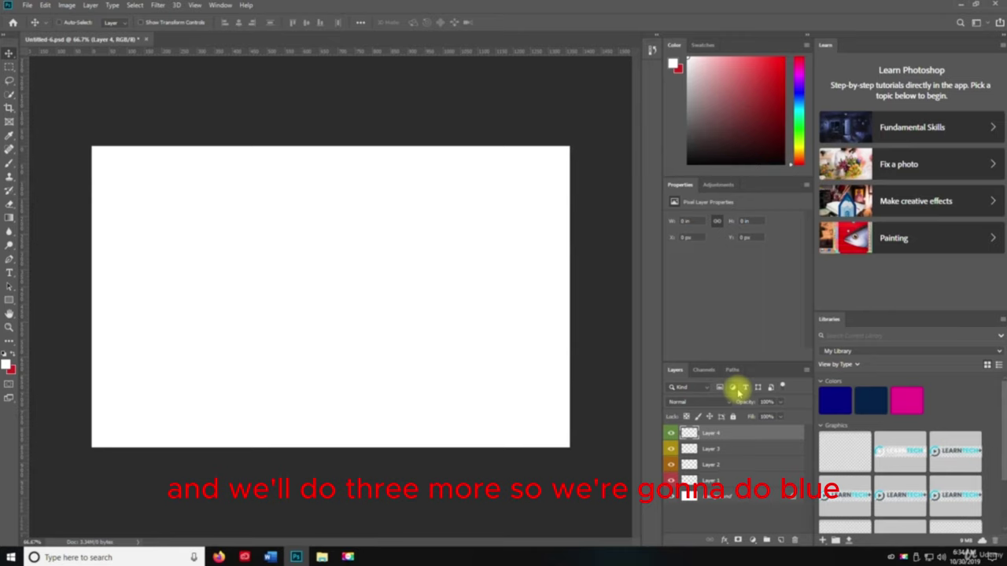
Step: Add a new layer with a blue color label above the green-labeled layer
key("ctrl+shift+n")
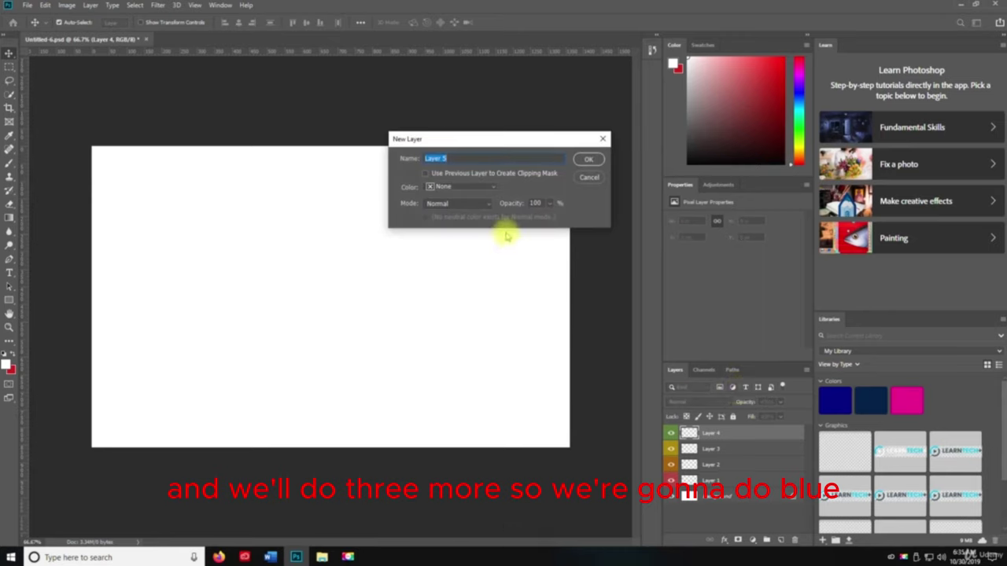
left_click(458, 187)
left_click(446, 256)
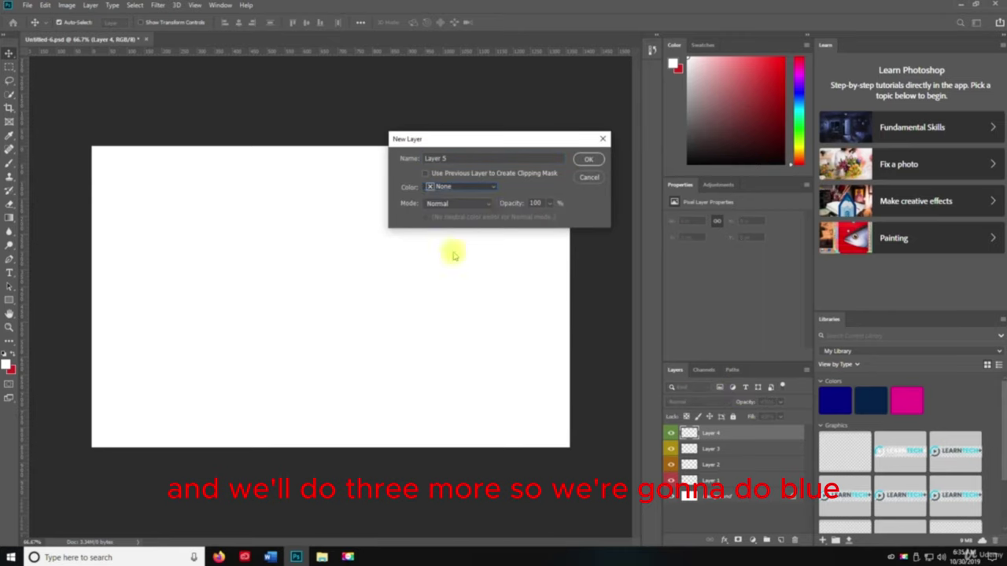
left_click(586, 160)
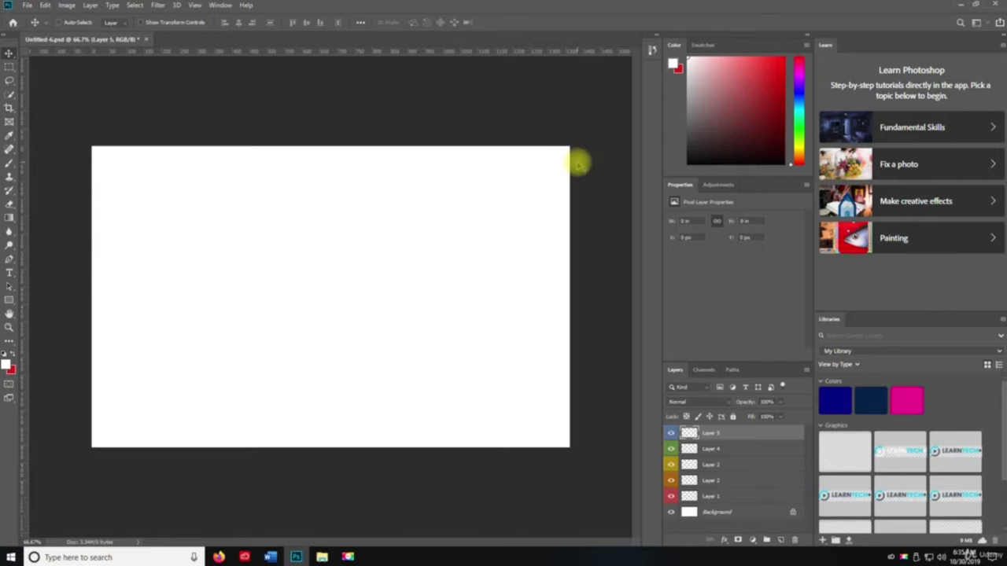
Step: Add a new layer with a violet color label above the blue-labeled layer
key("ctrl+shift+n")
left_click(477, 186)
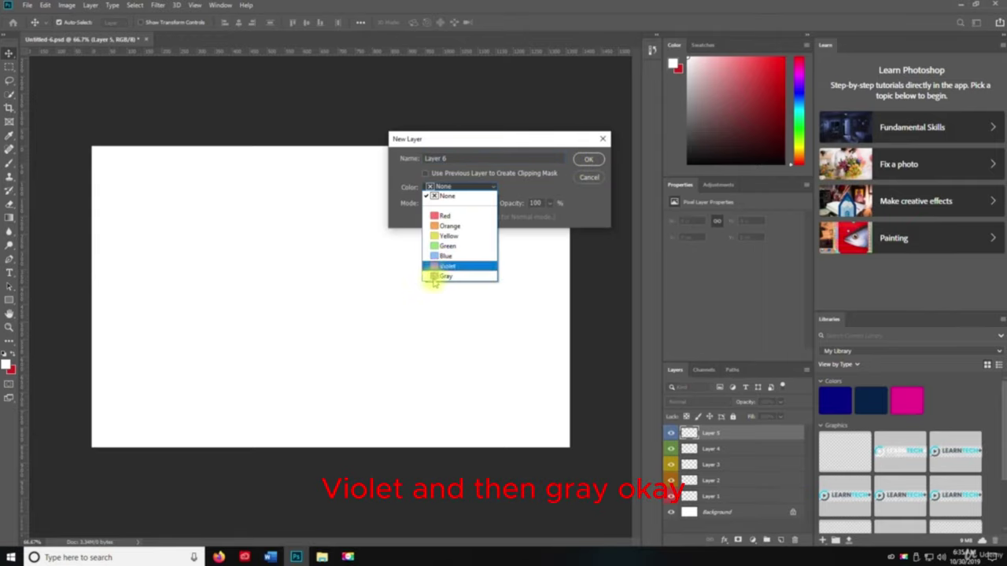
left_click(446, 266)
left_click(588, 159)
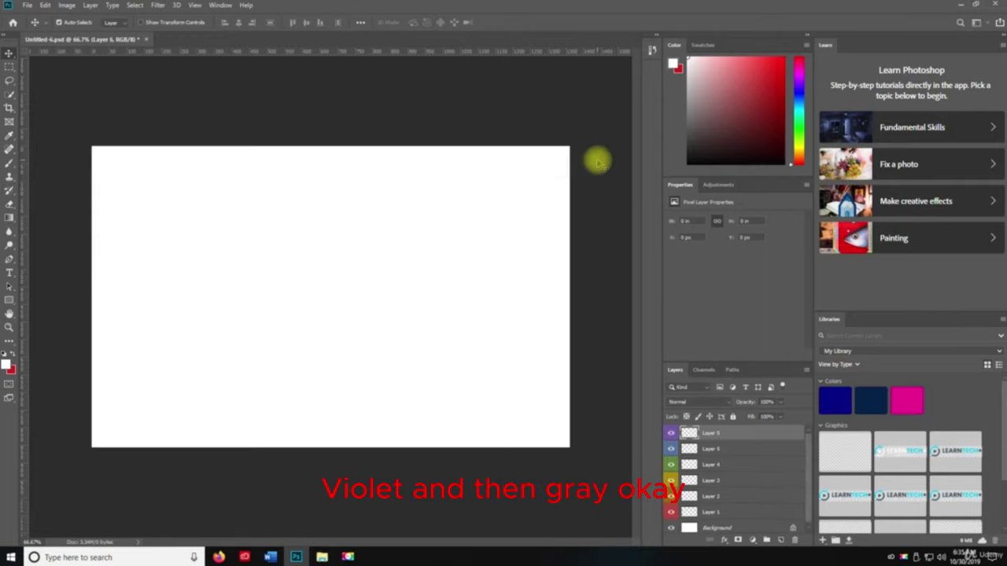
Step: Add a new layer with a gray color label above the violet-labeled layer, and enlarge the layer list to fit the whole stack
key("ctrl+shift+n")
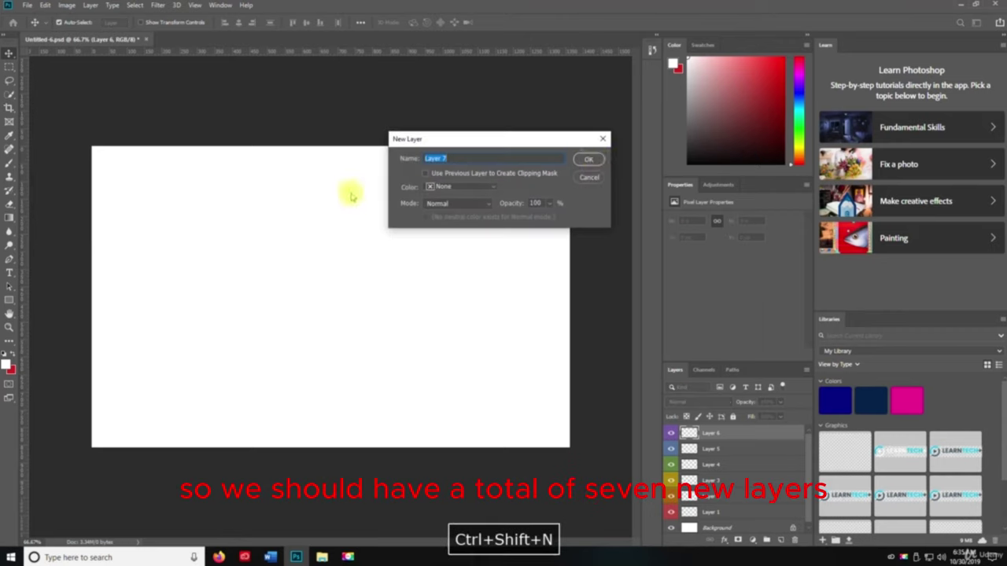
left_click(476, 189)
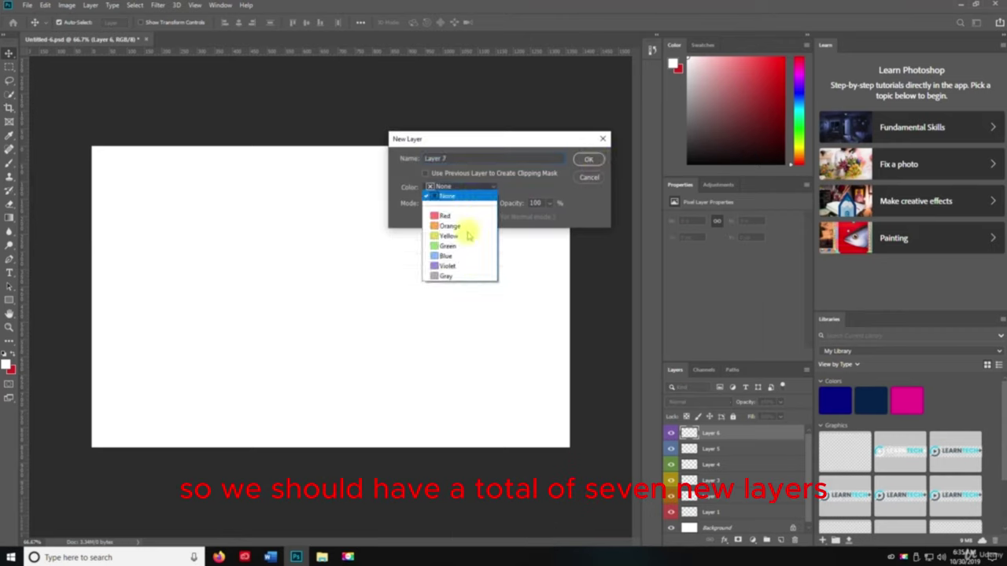
left_click(472, 277)
left_click(589, 160)
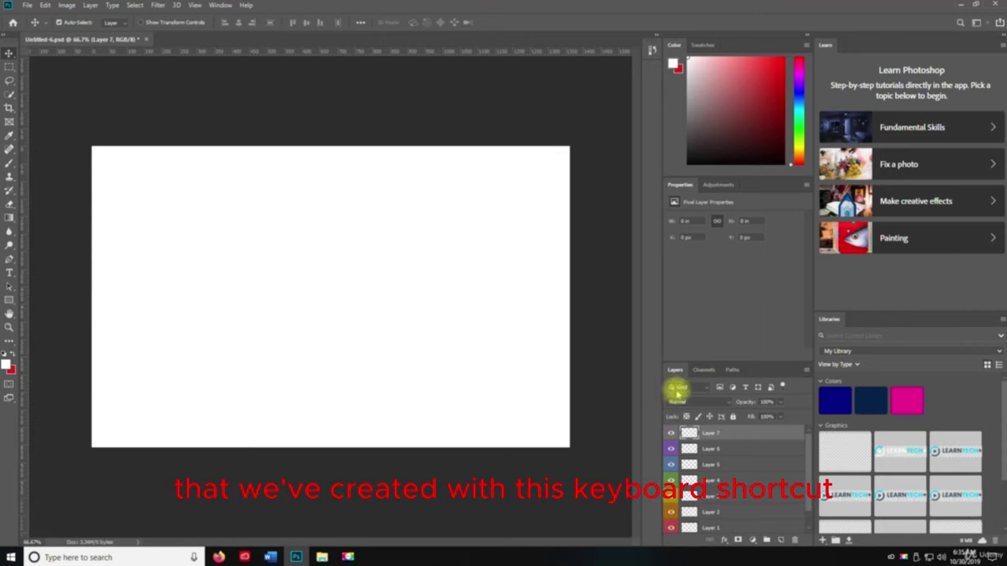
left_click_drag(744, 362, 740, 250)
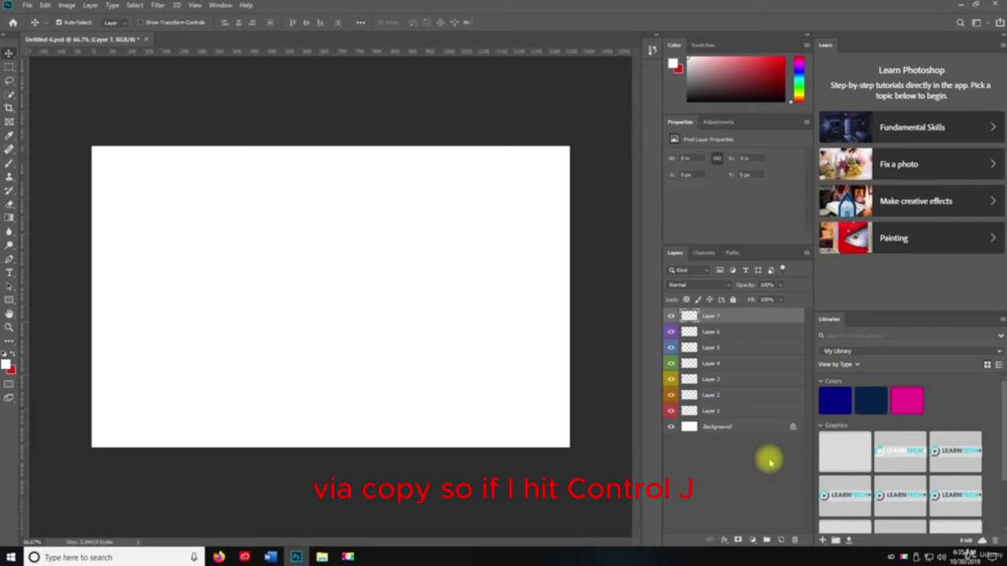
Step: Duplicate Layer 7 with Layer Via Copy and try the Layer Via Cut command on the copy
key("ctrl+j")
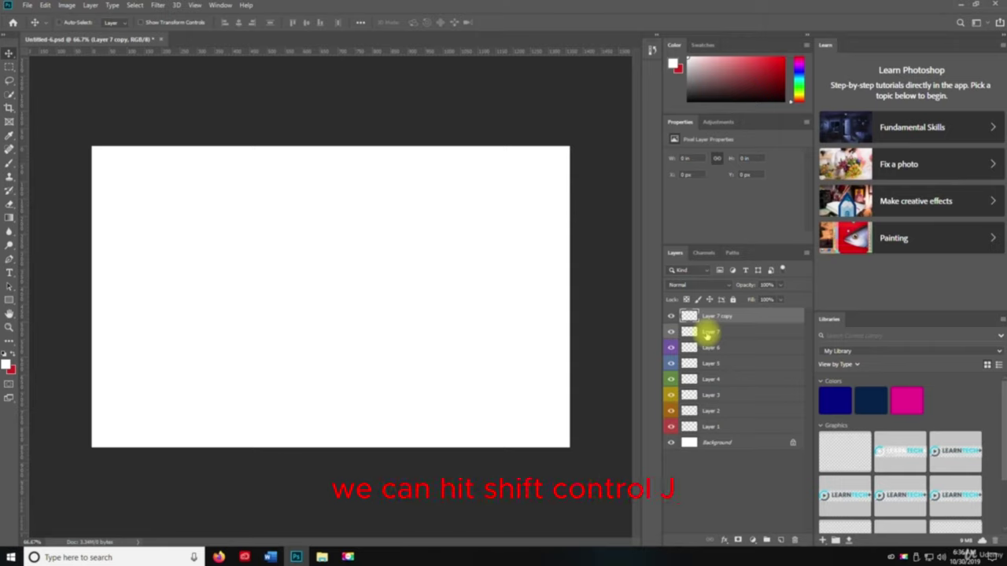
key("ctrl+shift+j")
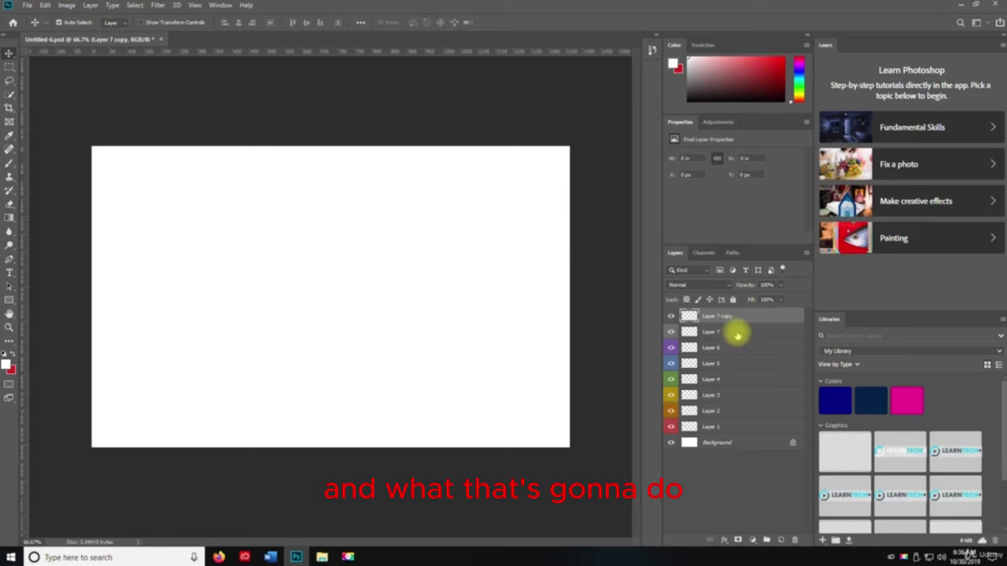
left_click(712, 332)
left_click(716, 318)
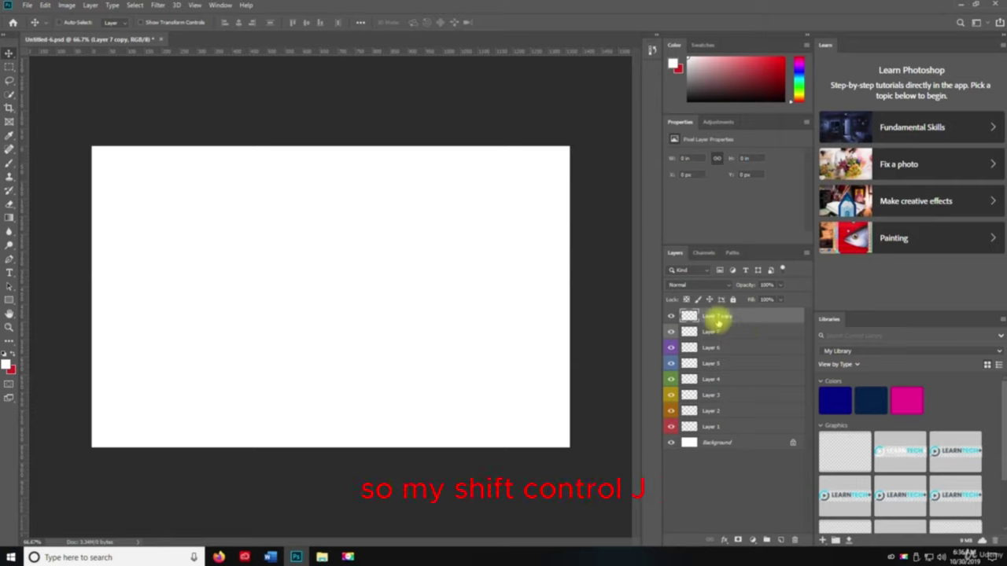
key("ctrl+shift+j")
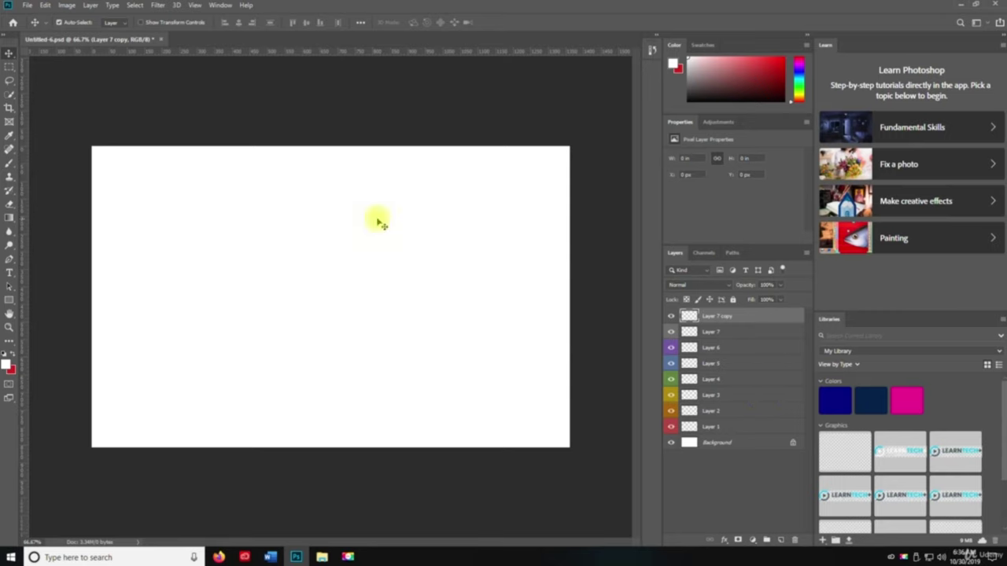
left_click(86, 5)
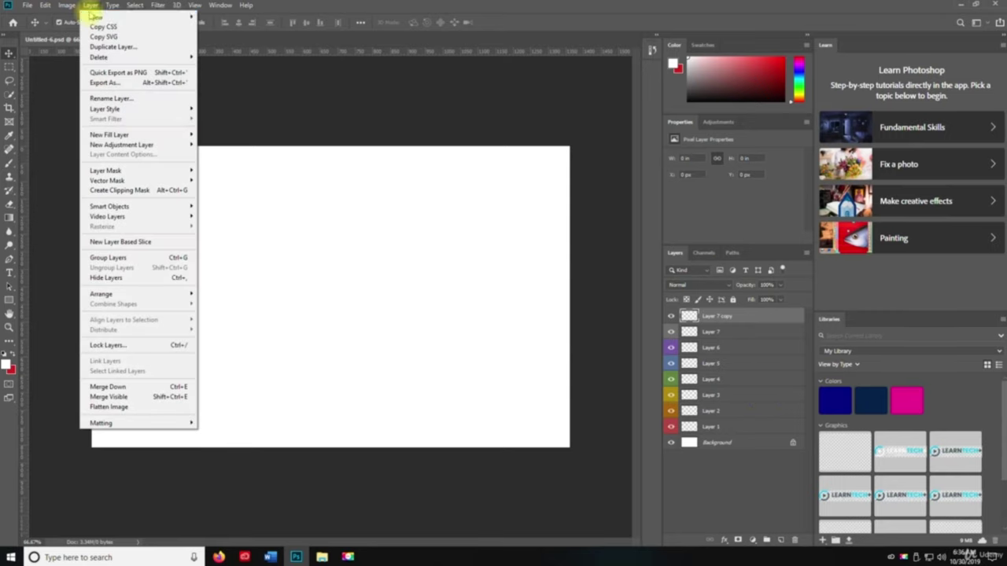
mouse_move(93, 16)
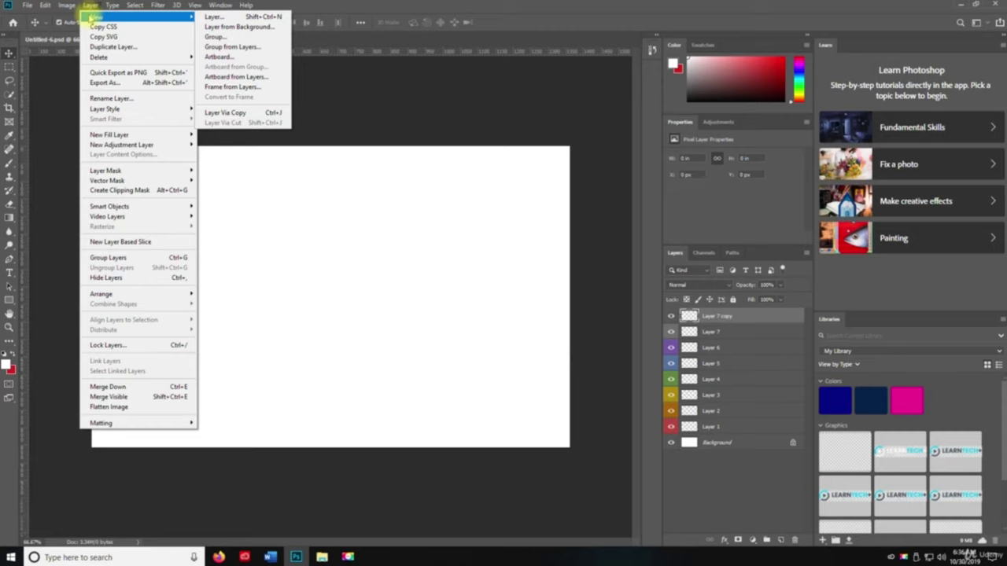
left_click(89, 6)
left_click(89, 5)
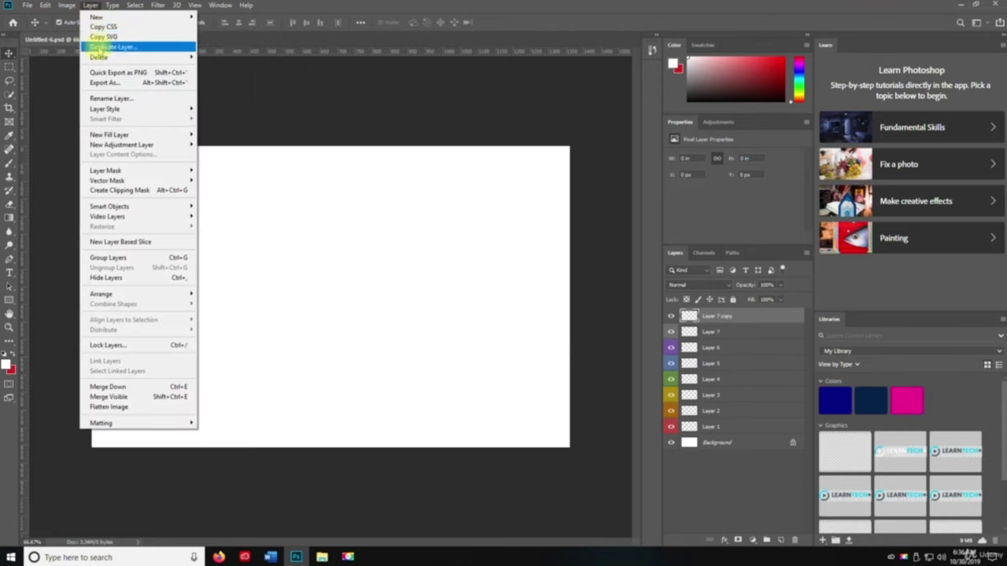
left_click(98, 49)
left_click(590, 178)
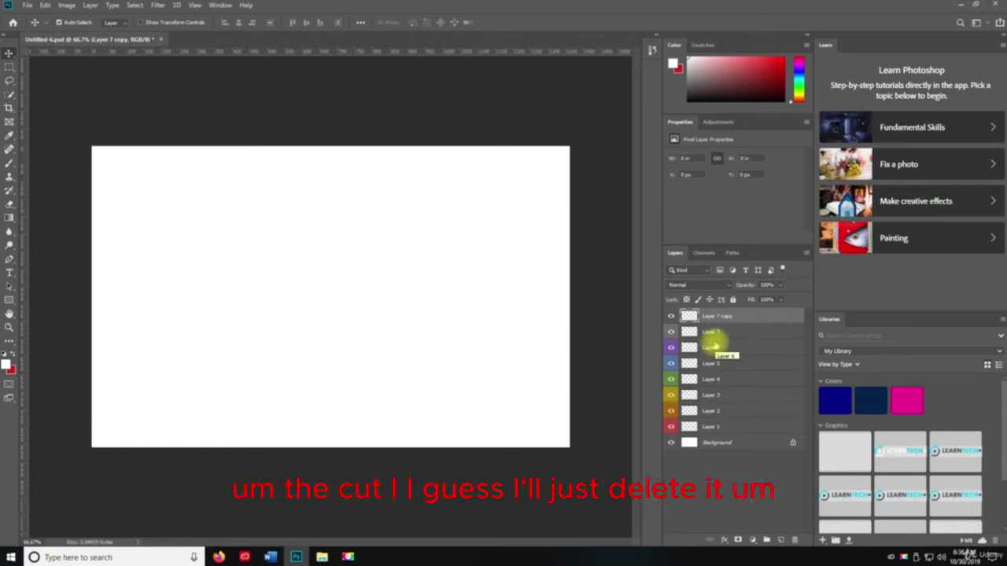
Step: Delete the Layer 7 copy and try to quick export the empty Layer 7 as PNG
key("Delete")
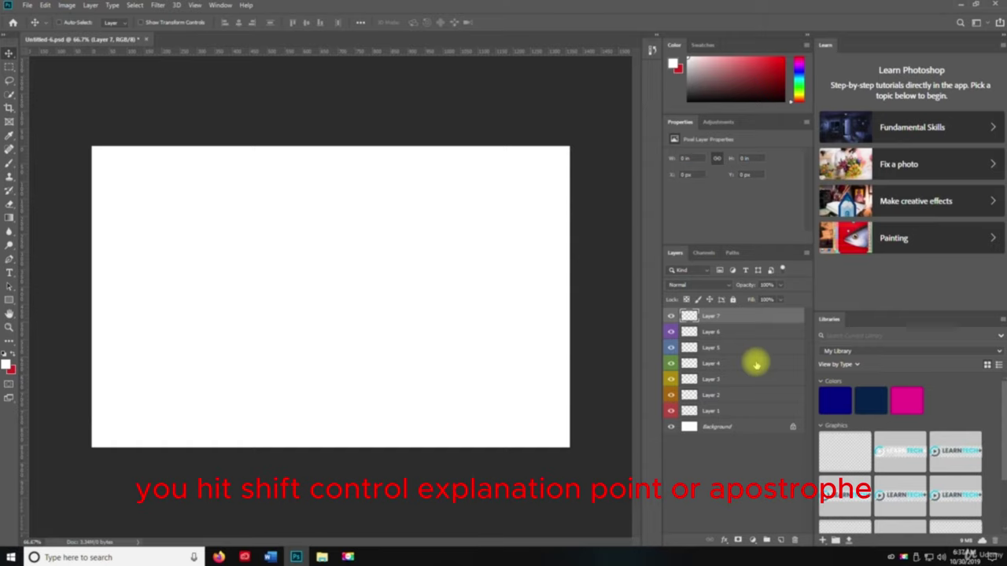
key("ctrl+shift+apostrophe")
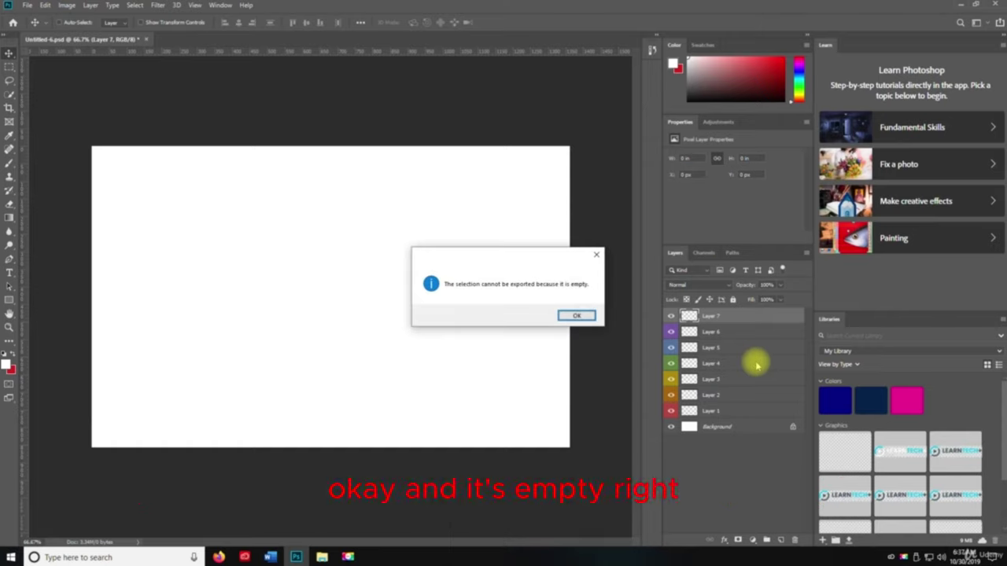
key("Return")
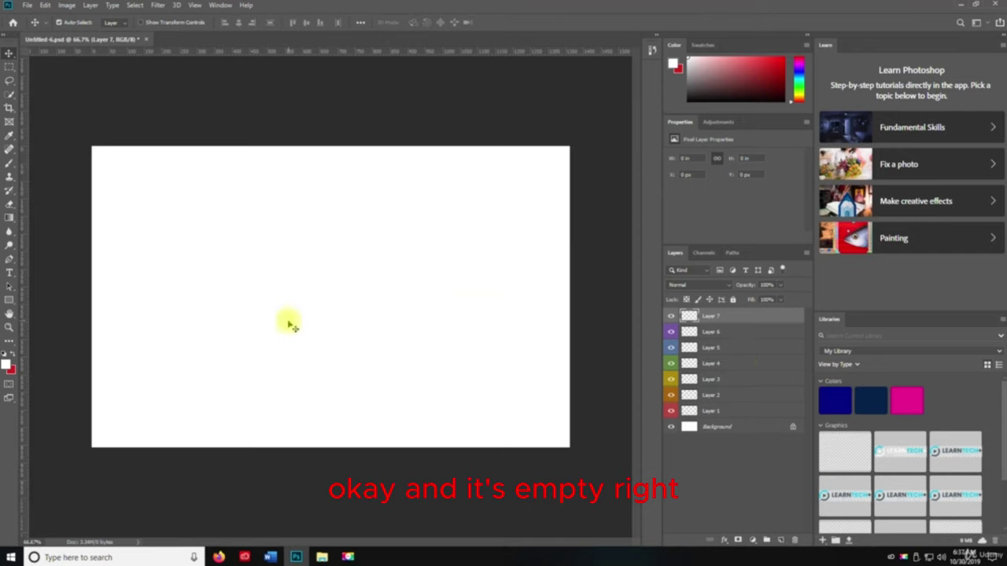
Step: Paint a freehand looping red scribble across the canvas on Layer 7 with the Brush tool
key("b")
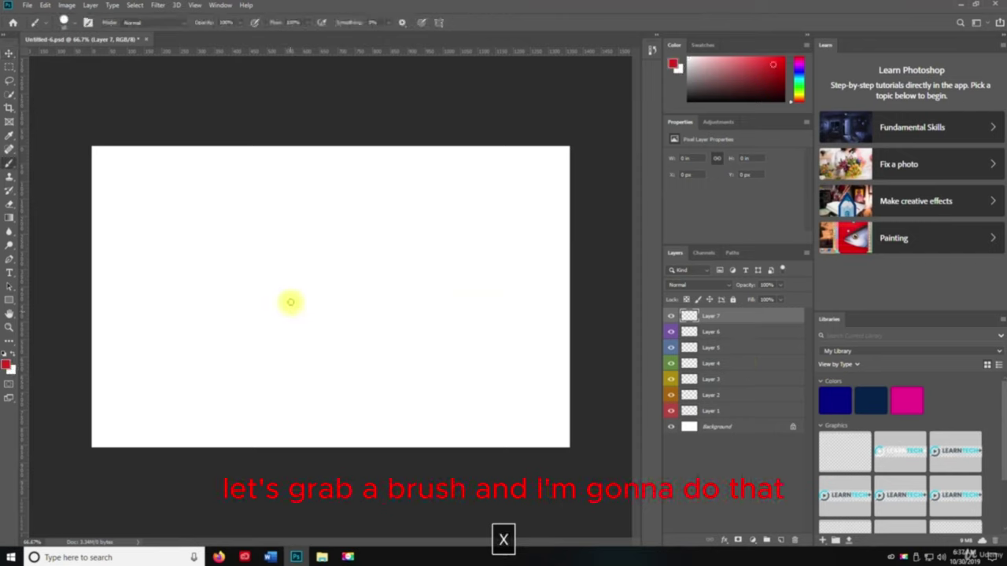
mouse_move(246, 273)
left_mouse_down()
mouse_move(497, 275)
mouse_move(416, 366)
mouse_move(234, 337)
mouse_move(341, 337)
left_mouse_up()
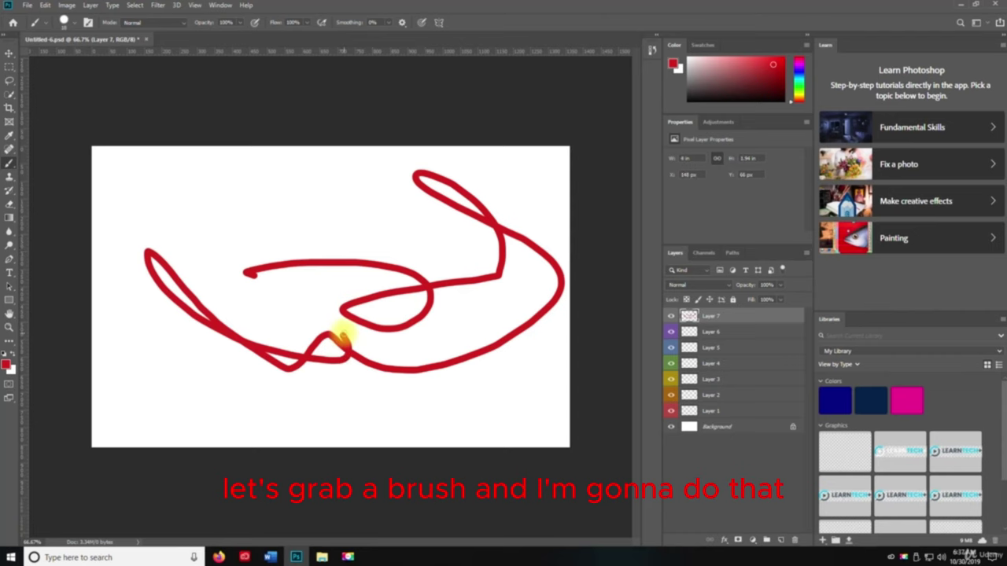
Step: Quick export Layer 7 as a PNG named "Layer 7" to the Desktop, and check the file there
key("ctrl+shift+apostrophe")
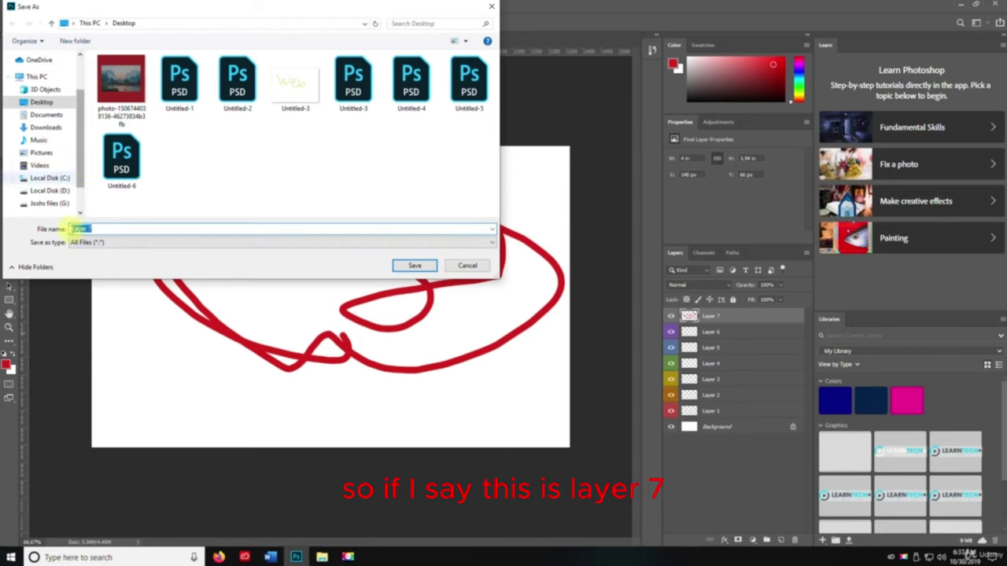
left_click(419, 264)
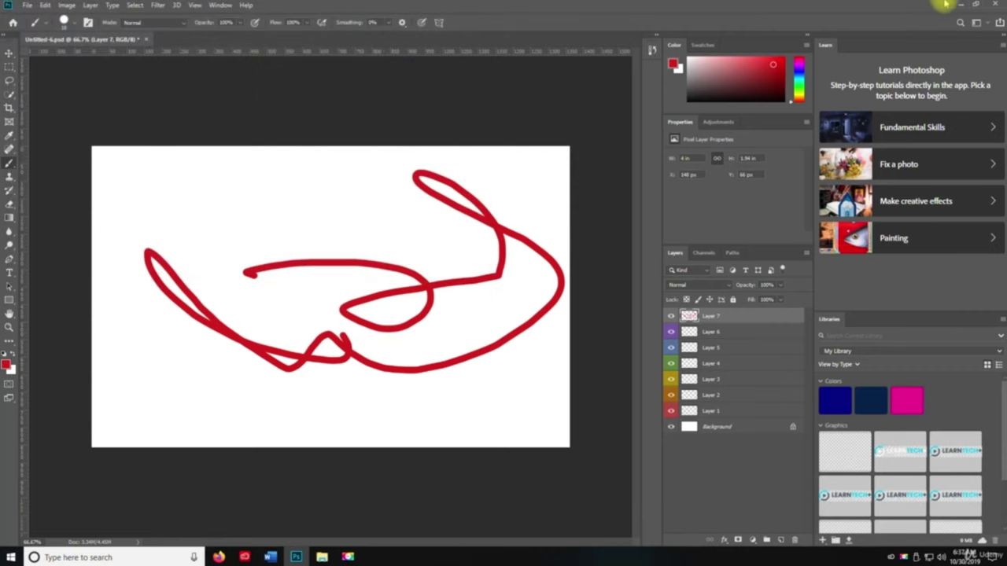
left_click(961, 6)
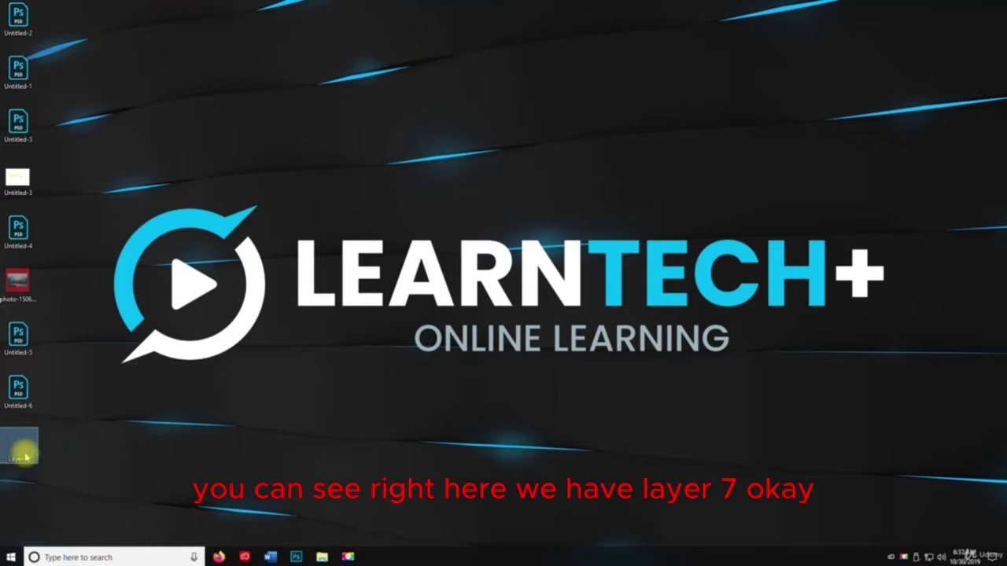
left_click(295, 557)
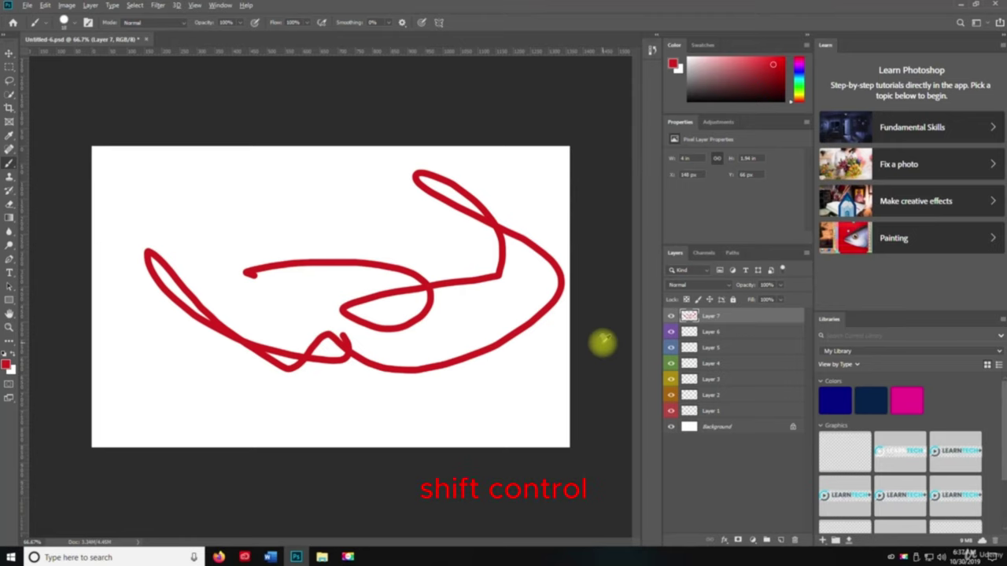
Step: Export Layer 7 through Export As in PNG format to the Desktop as "Layer 78", and check the file there
key("ctrl+alt+shift+w")
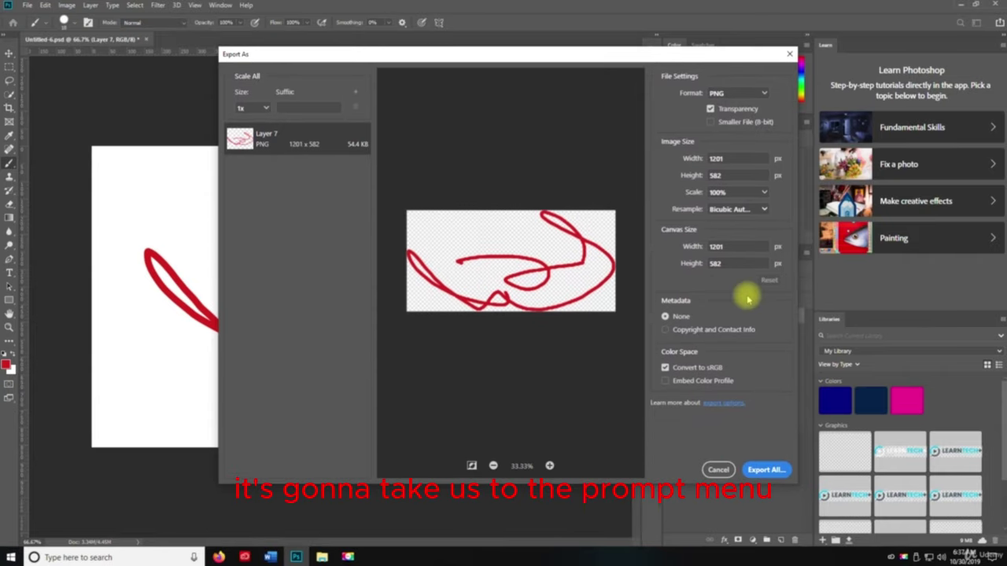
left_click(712, 96)
left_click(713, 94)
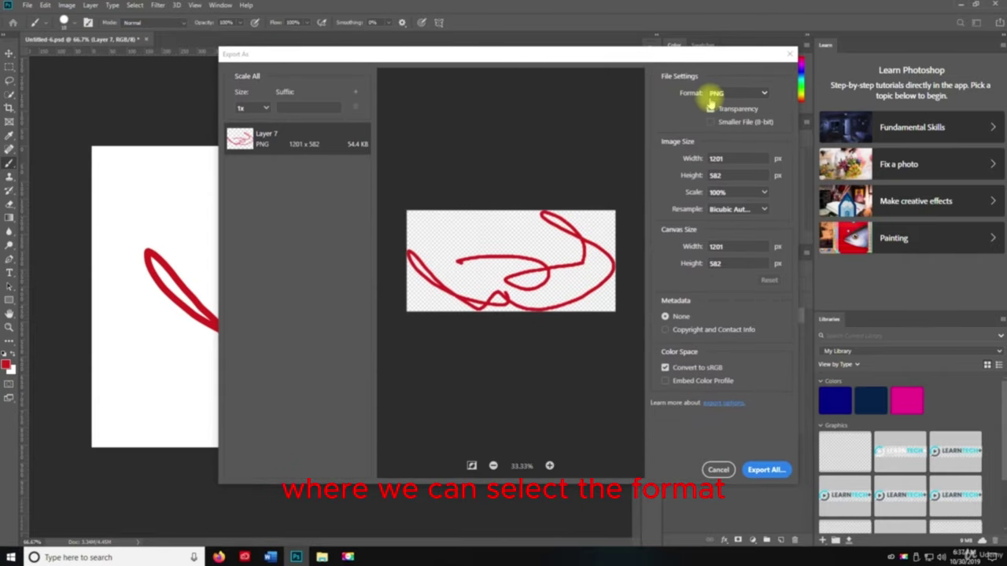
left_click(765, 470)
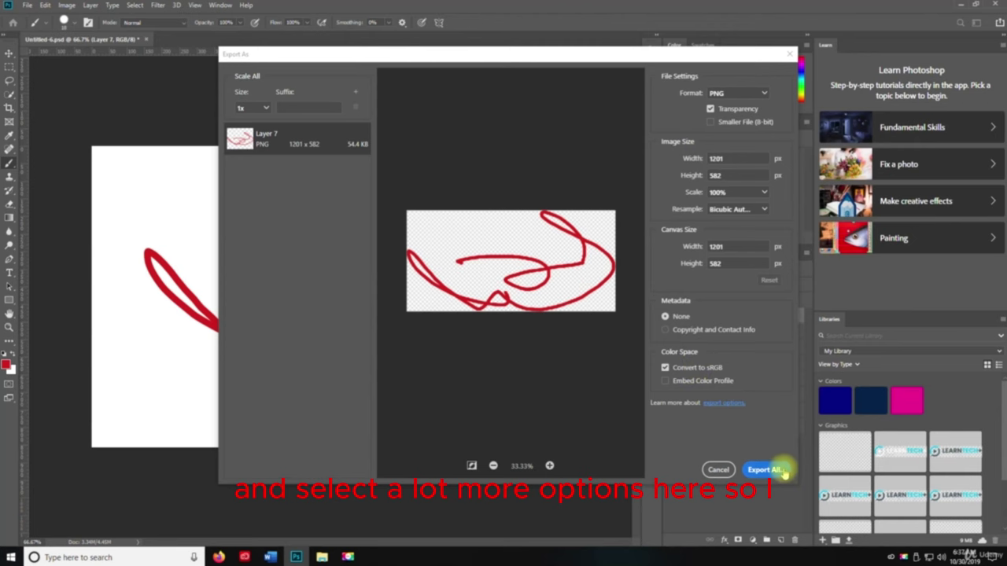
left_click(144, 228)
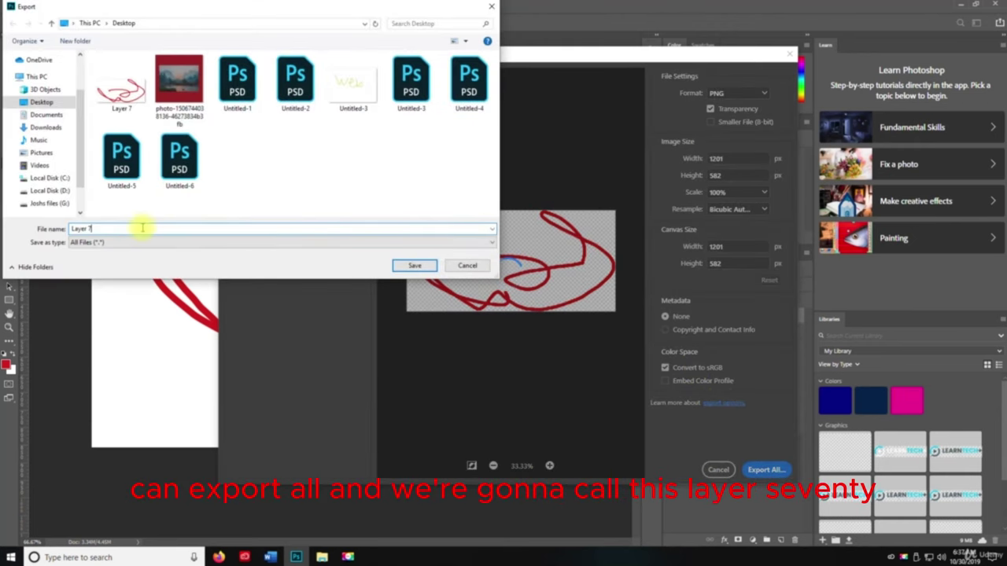
type("8")
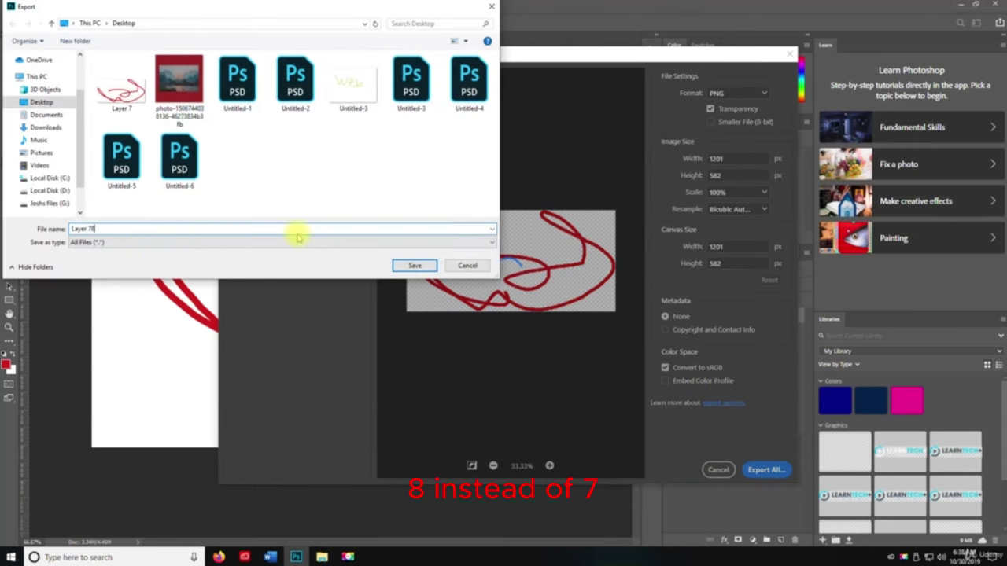
left_click(409, 266)
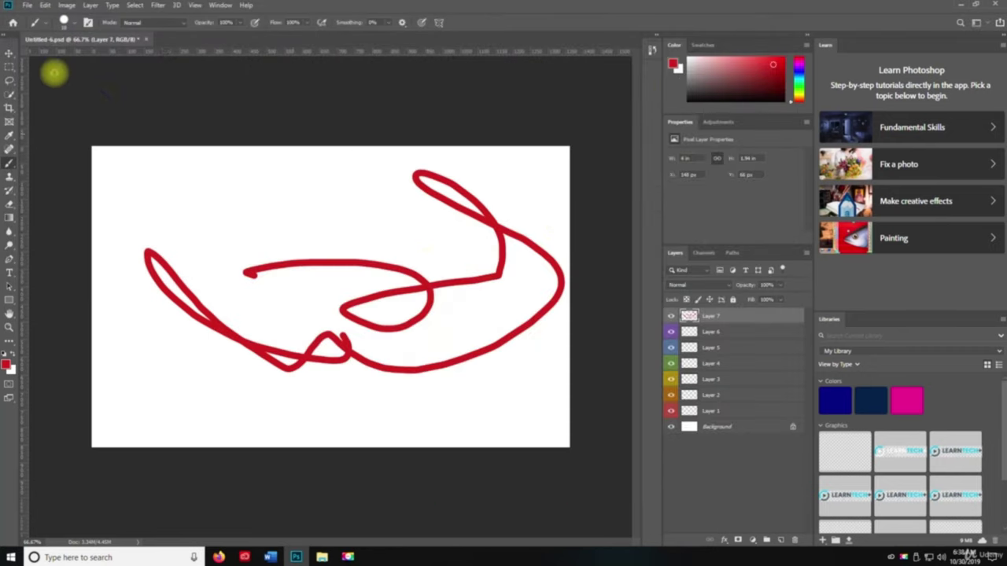
left_click(960, 5)
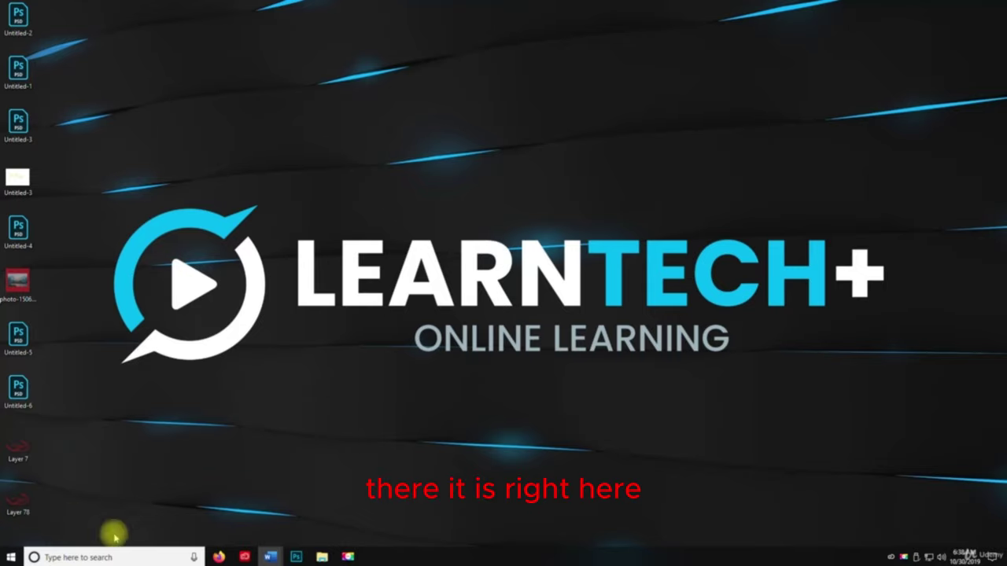
left_click(290, 554)
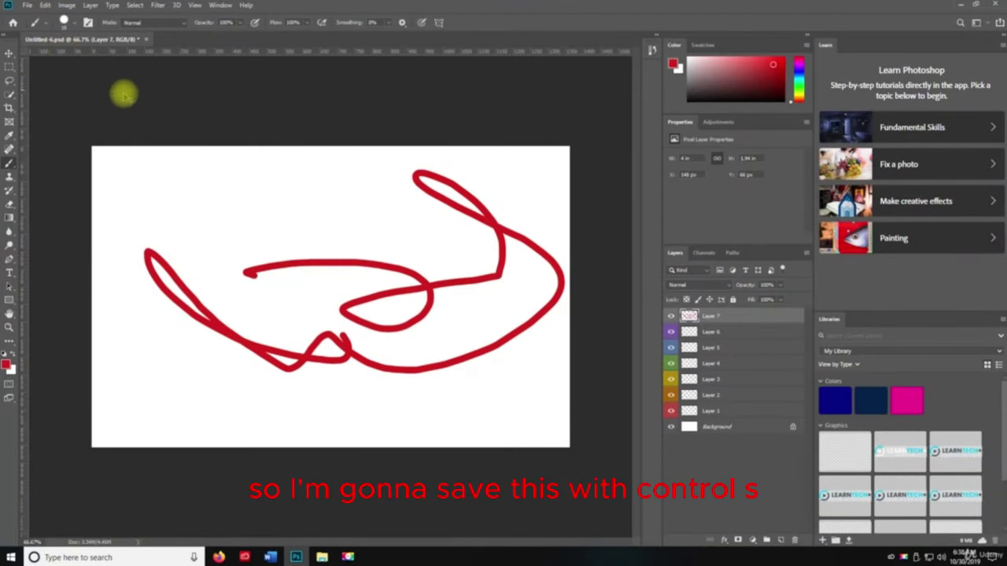
Step: Save the Untitled-6 document and create a clipping mask from Layer 7 onto Layer 6 beneath it
key("ctrl+s")
left_click(620, 157)
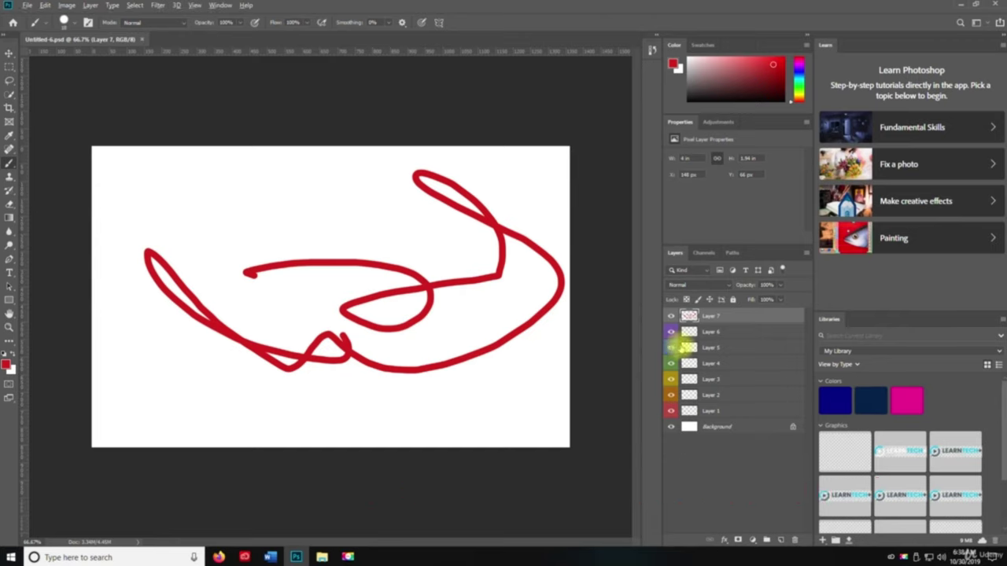
key("ctrl+alt+g")
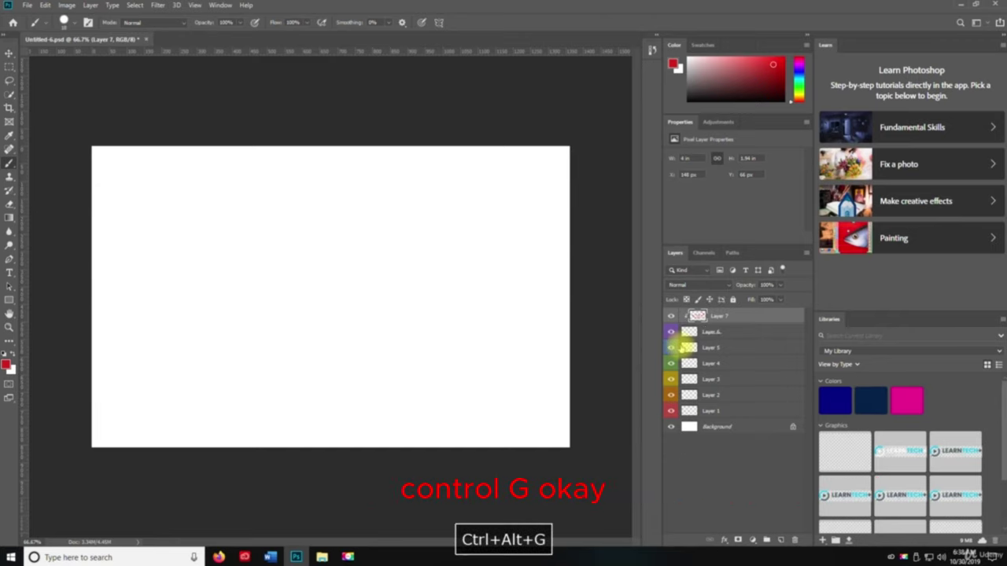
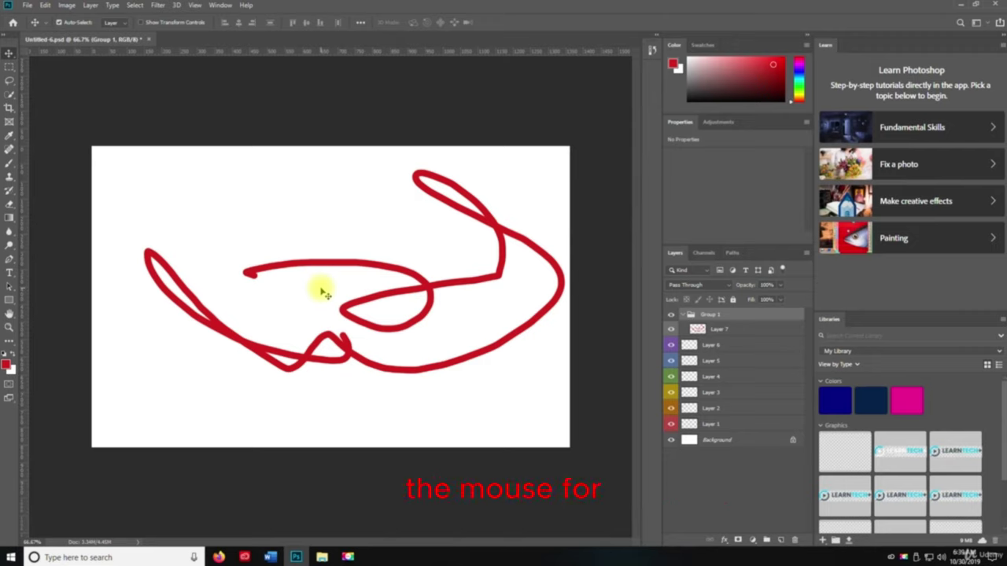
Step: Activate the Move tool
key("v")
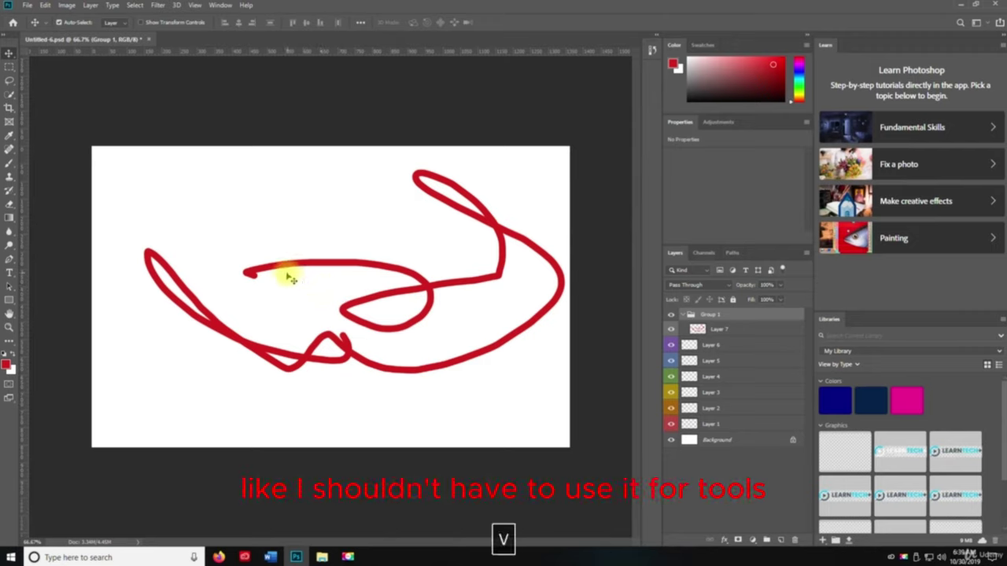
Step: Switch through the Zoom, Brush, Hand, Move and Clone Stamp tools, and reset the foreground and background colors to default
key("z")
key("n")
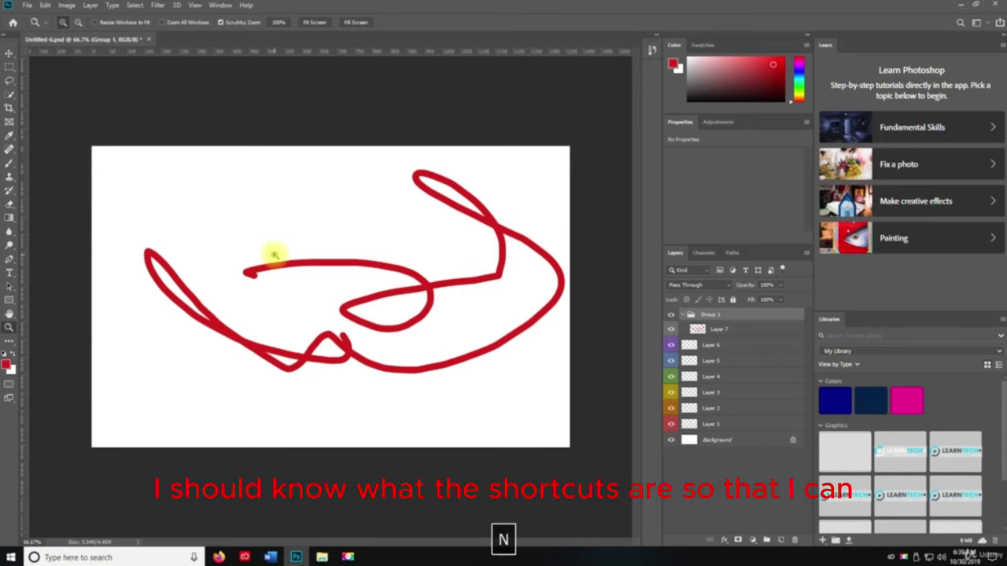
key("b")
key("h")
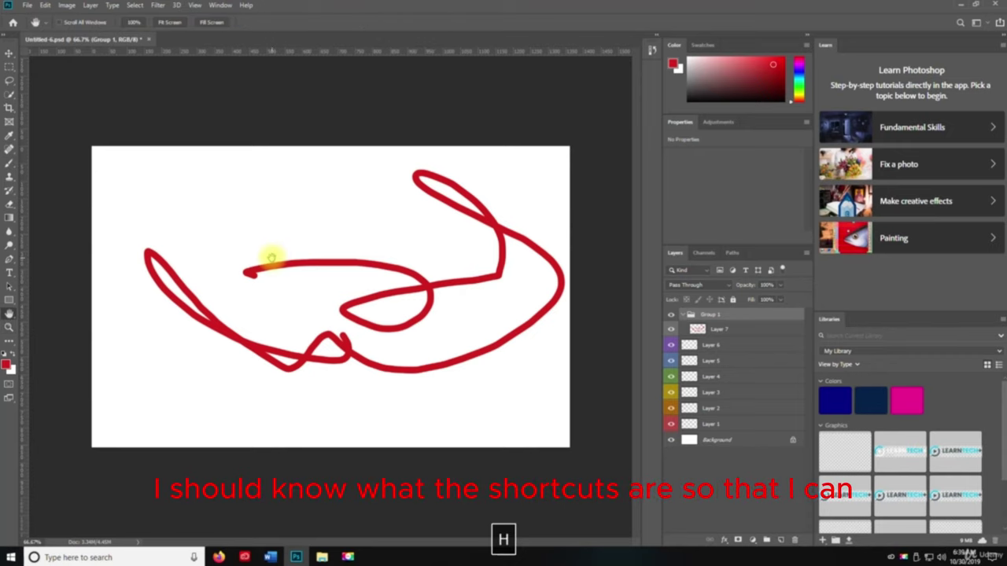
key("v")
key("s")
key("d")
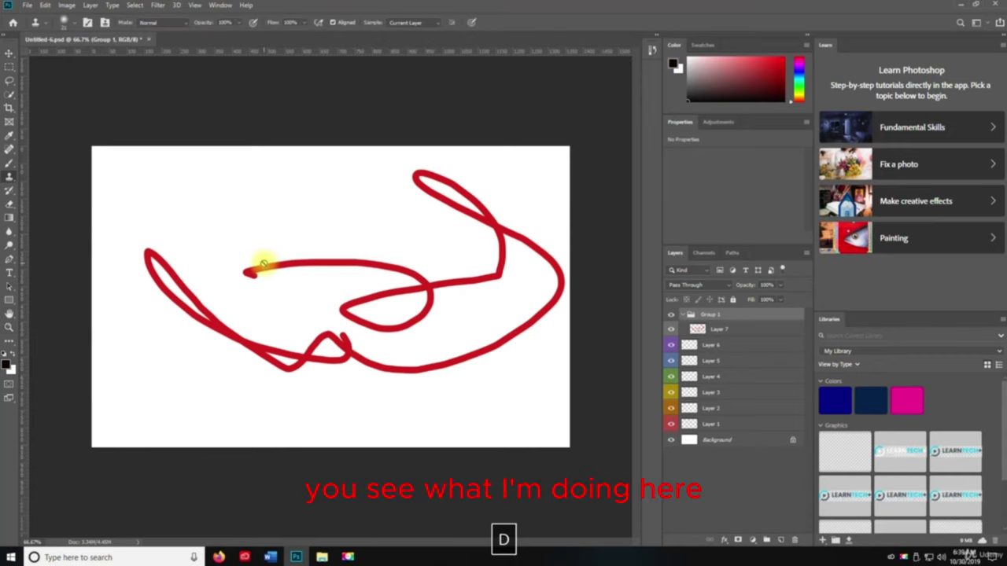
Step: Cycle through the screen modes back to standard, and switch between the Move, Path Selection and Zoom tools
key("f")
key("f")
key("f")
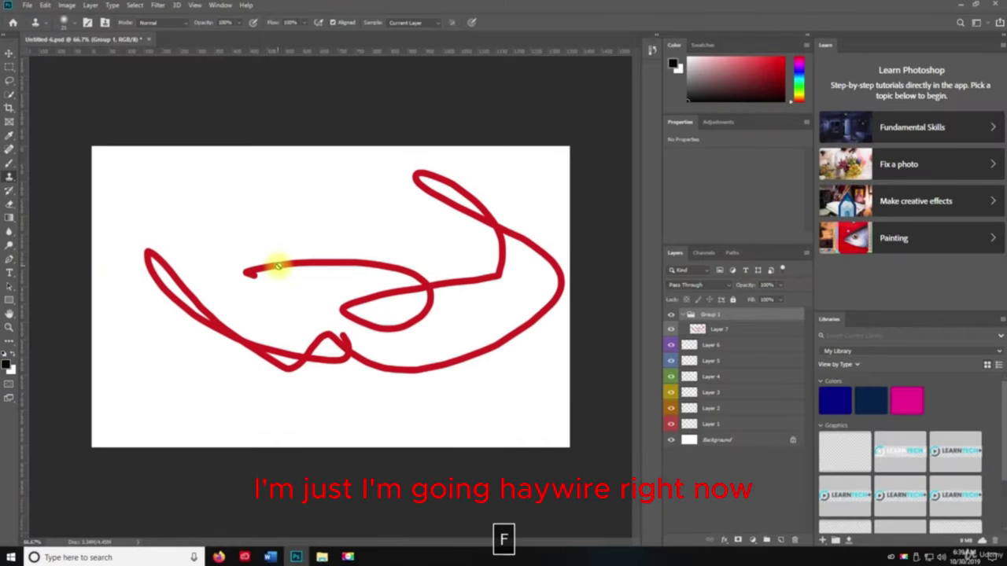
key("v")
key("a")
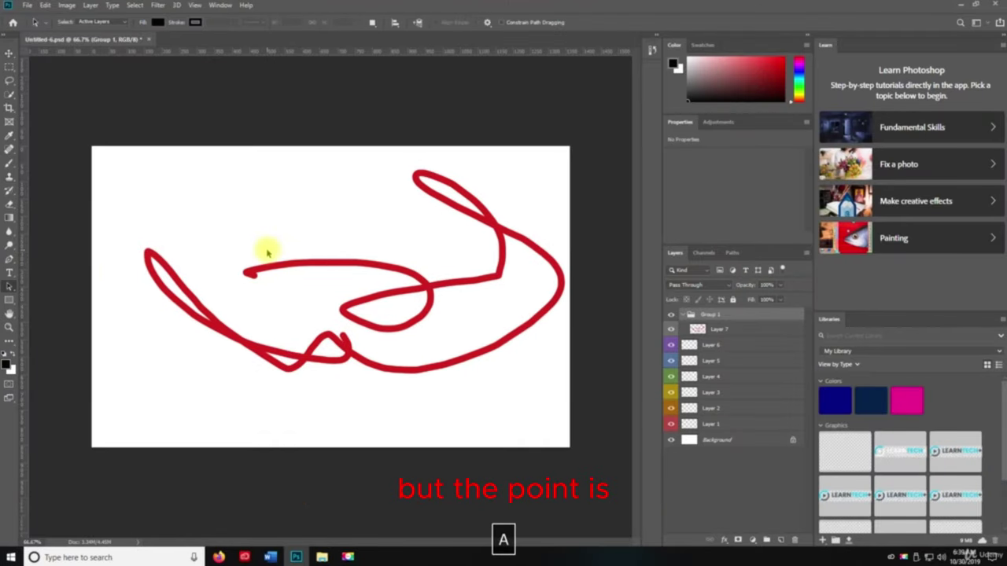
key("v")
key("z")
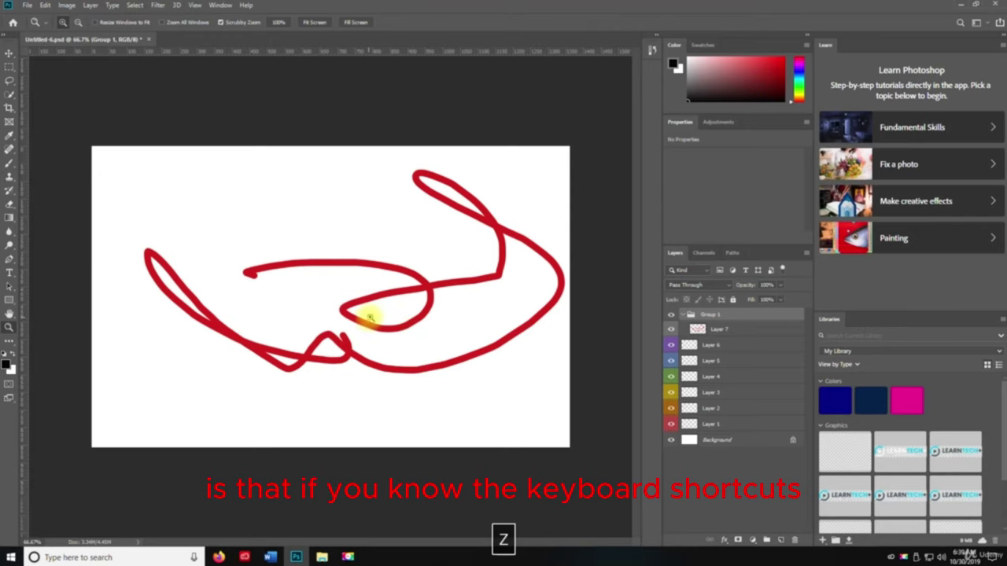
key("space")
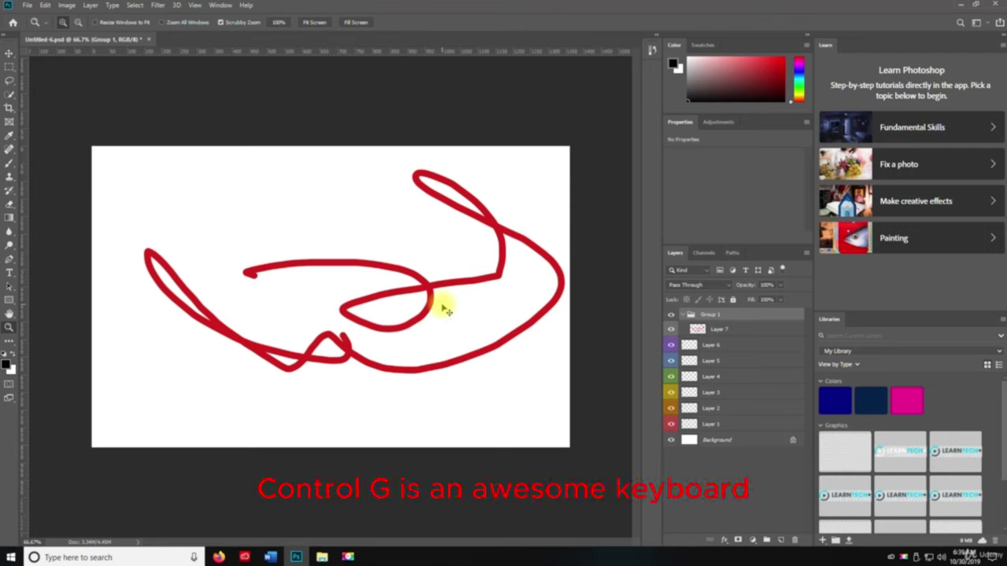
Step: Put Group 1 inside a new group, and move Layers 6, 5 and 4 above that group
key("ctrl+g")
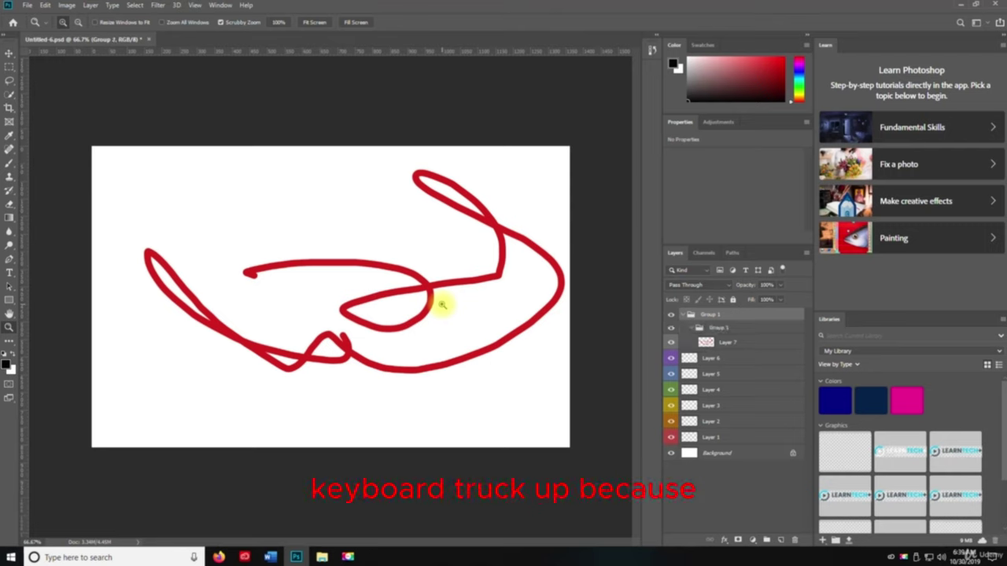
left_click(720, 360)
left_click(716, 389, "shift")
left_click_drag(716, 389, 718, 312)
Step: Move Layers 3, 2 and 1 into Group 2 and select that group
left_click(716, 405)
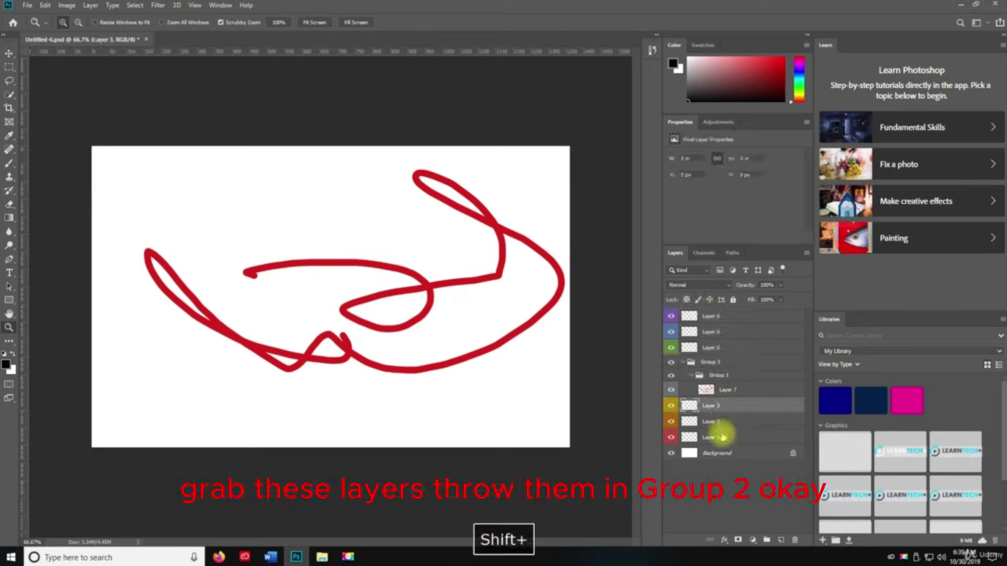
left_click(717, 437, "shift")
left_click_drag(721, 406, 711, 362)
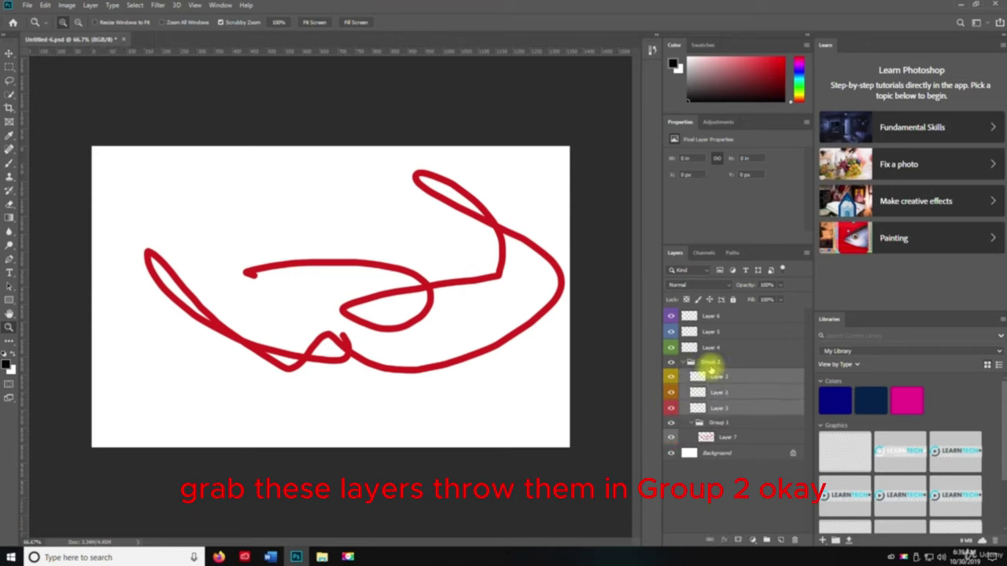
left_click(712, 362)
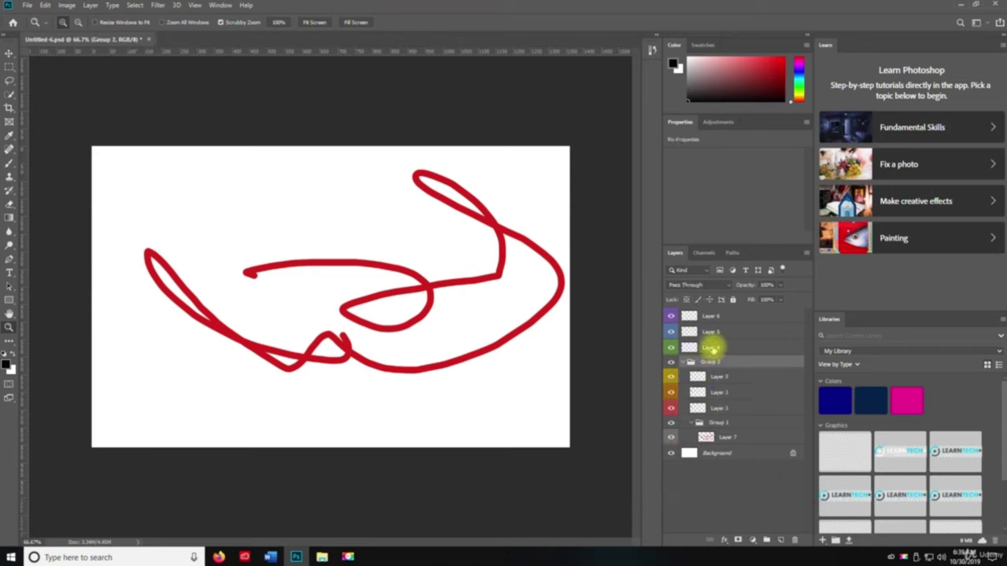
Step: Group Layers 6, 5 and 4 together, and select Layer 3 inside Group 2
left_click(713, 319)
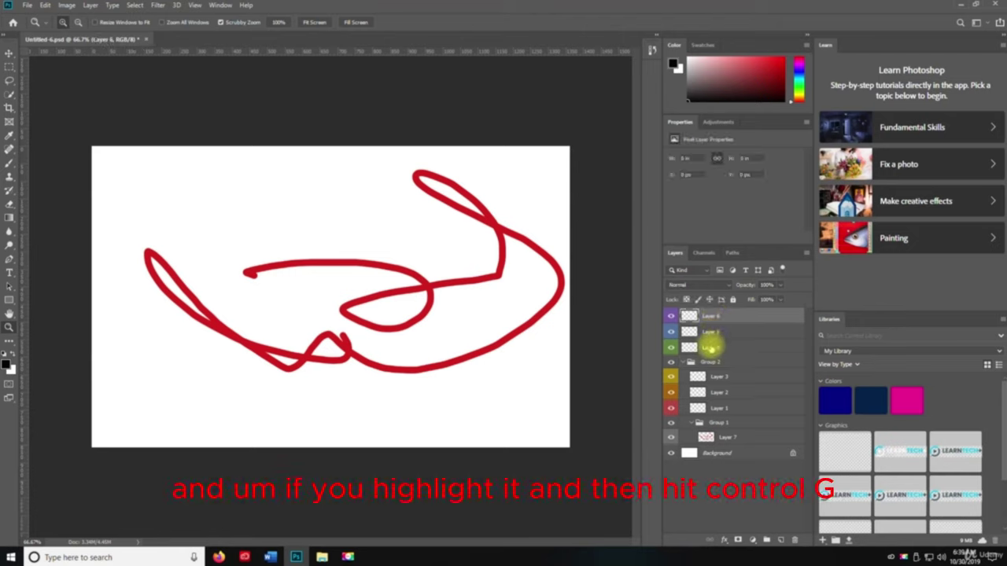
left_click(711, 346, "shift")
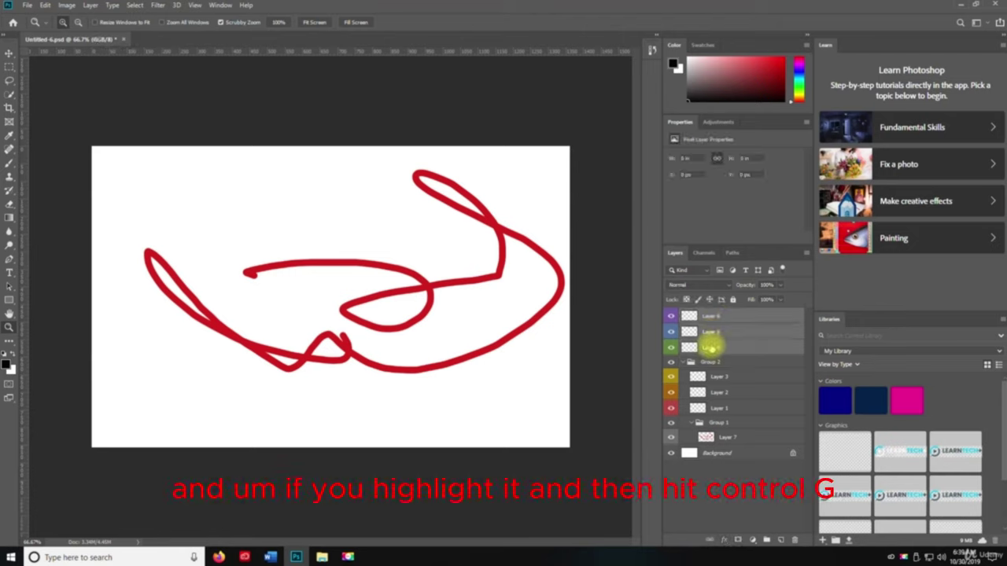
key("ctrl+g")
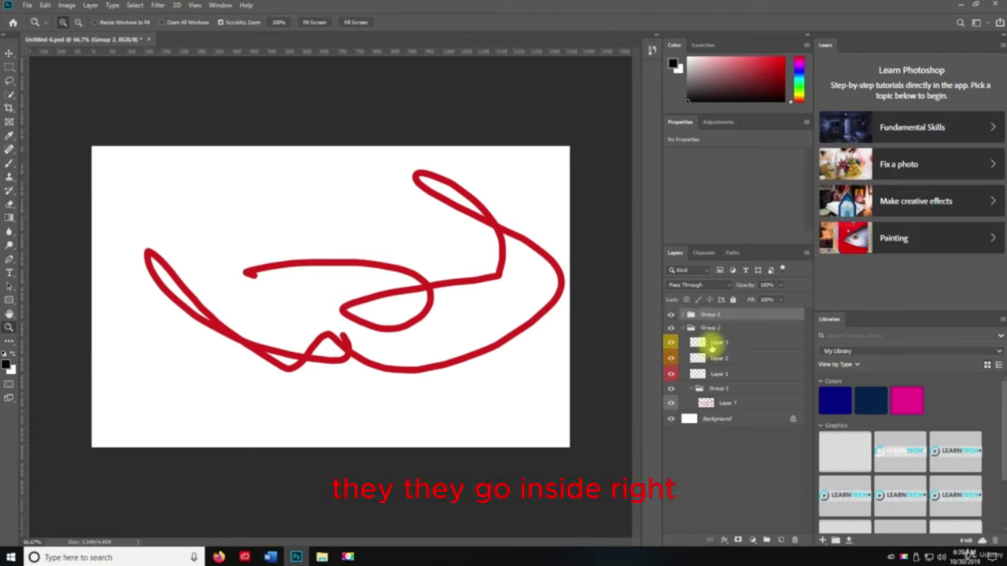
left_click(713, 343)
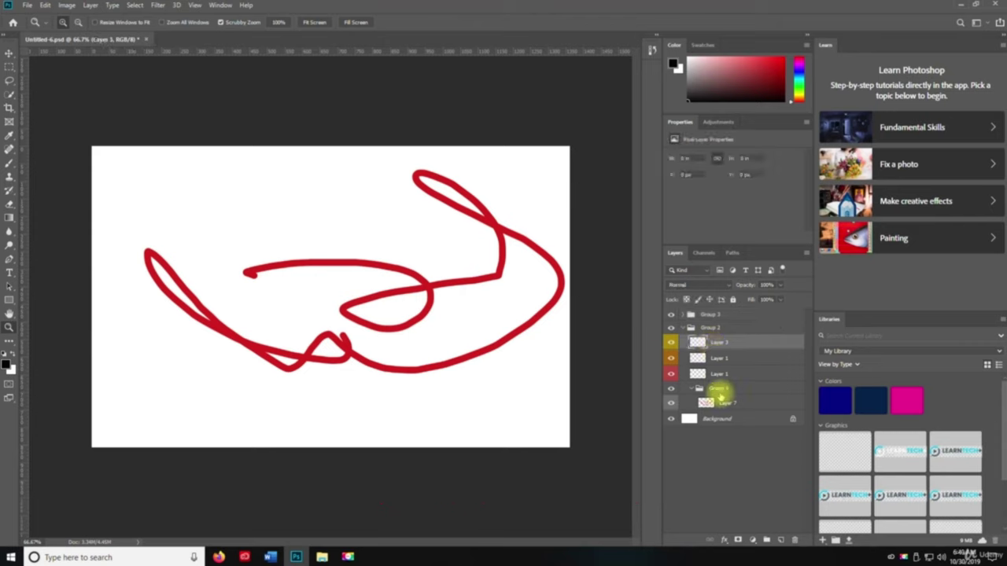
Step: Deselect all layers and create four new layers with default names and settings at the top of the stack
left_click(746, 462)
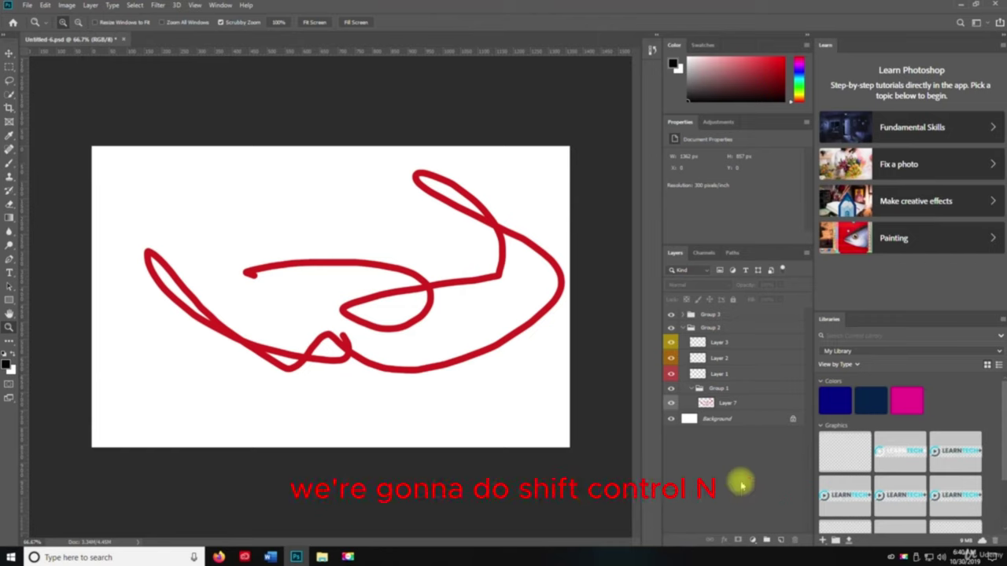
key("ctrl+shift+n")
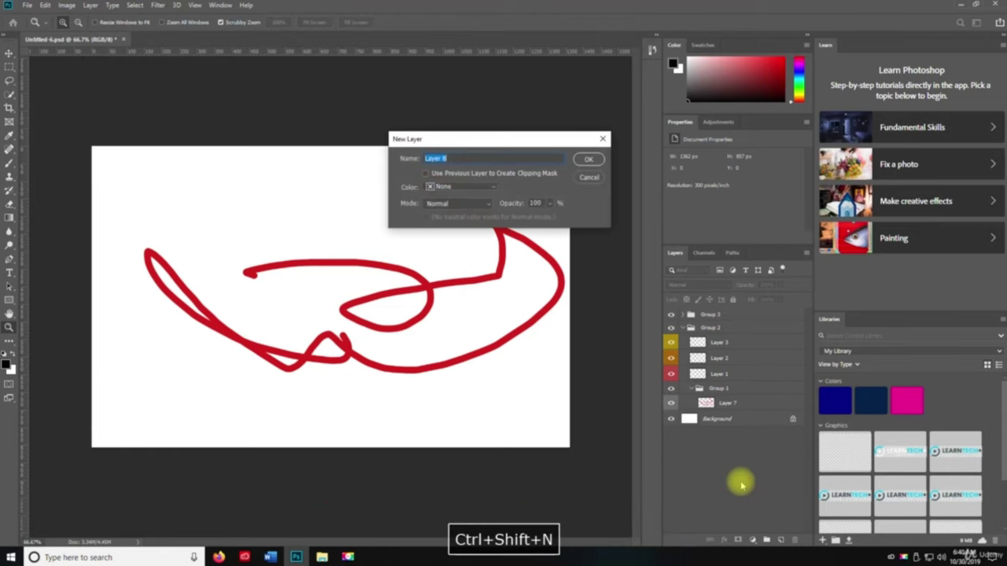
key("Return")
key("Return")
key("ctrl+shift+n")
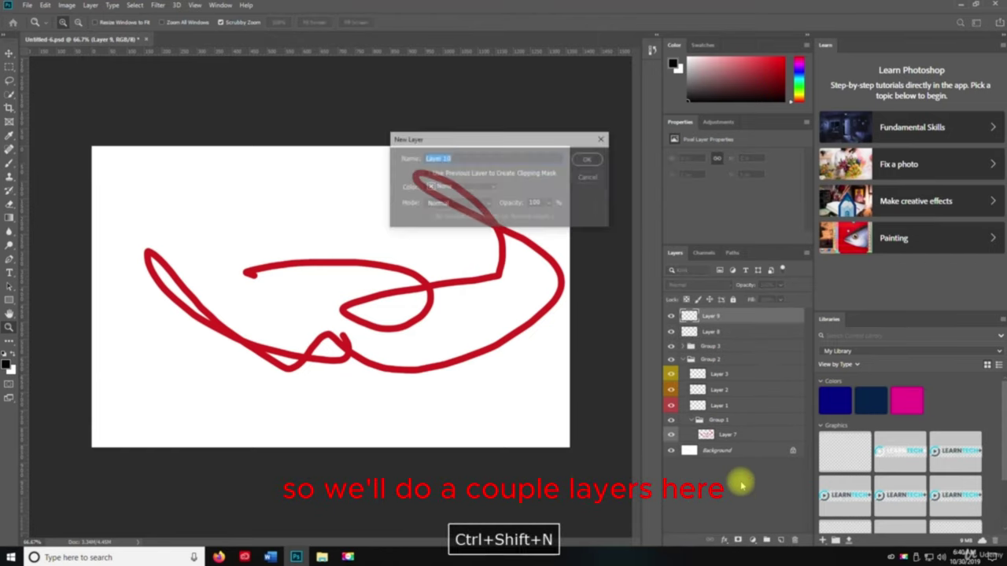
key("Return")
key("ctrl+shift+n")
key("Return")
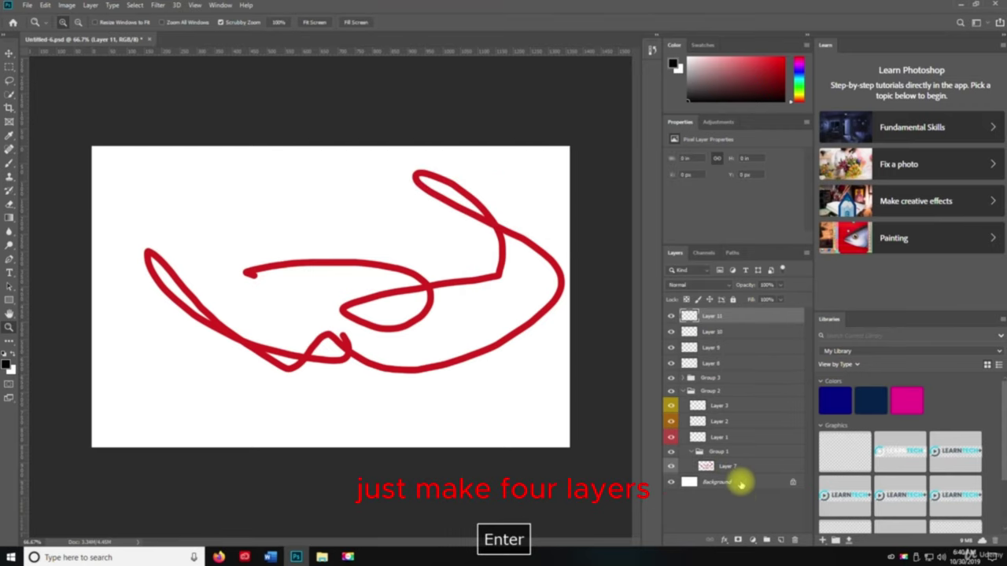
Step: Group Layers 8 through 11 together, and ungroup them again
left_click(696, 363, "shift")
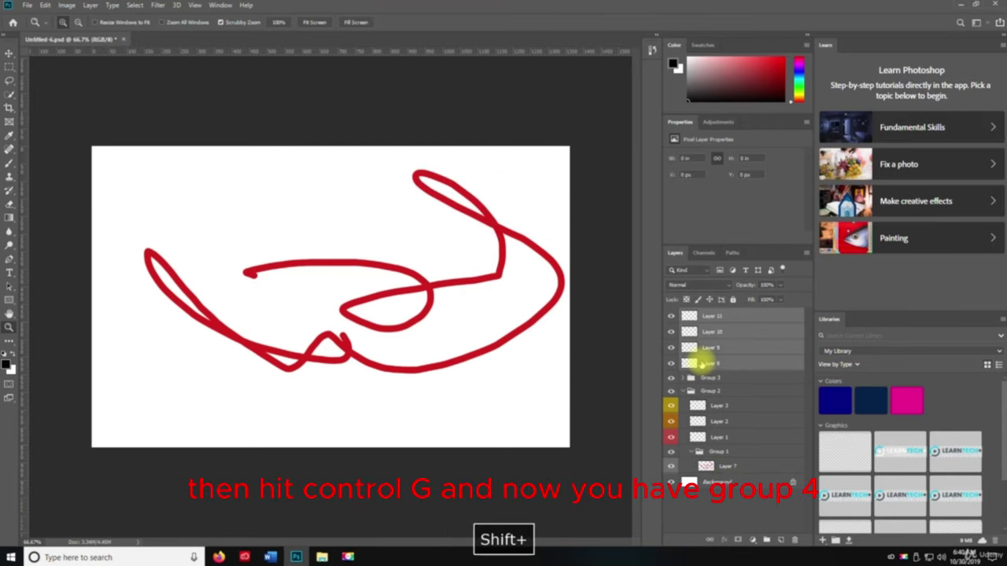
key("ctrl+g")
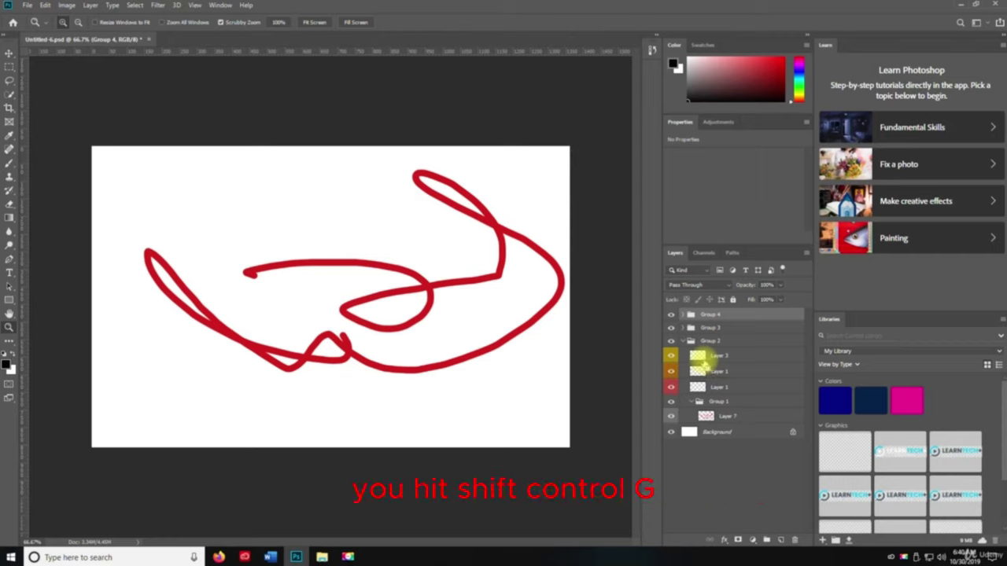
key("ctrl+shift+g")
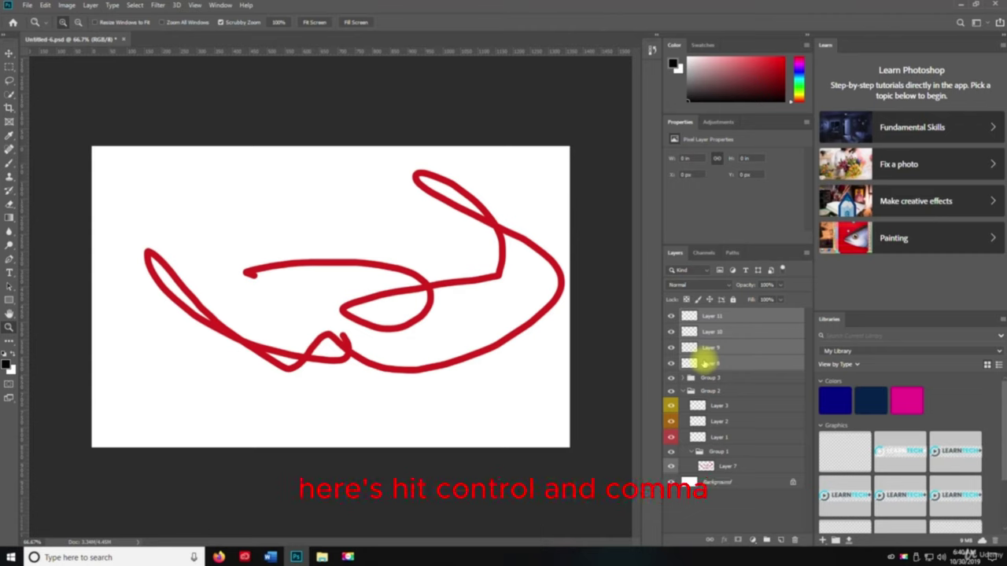
Step: Hide and reshow Layers 8 through 11, and lock and unlock the same layers
key("ctrl+comma")
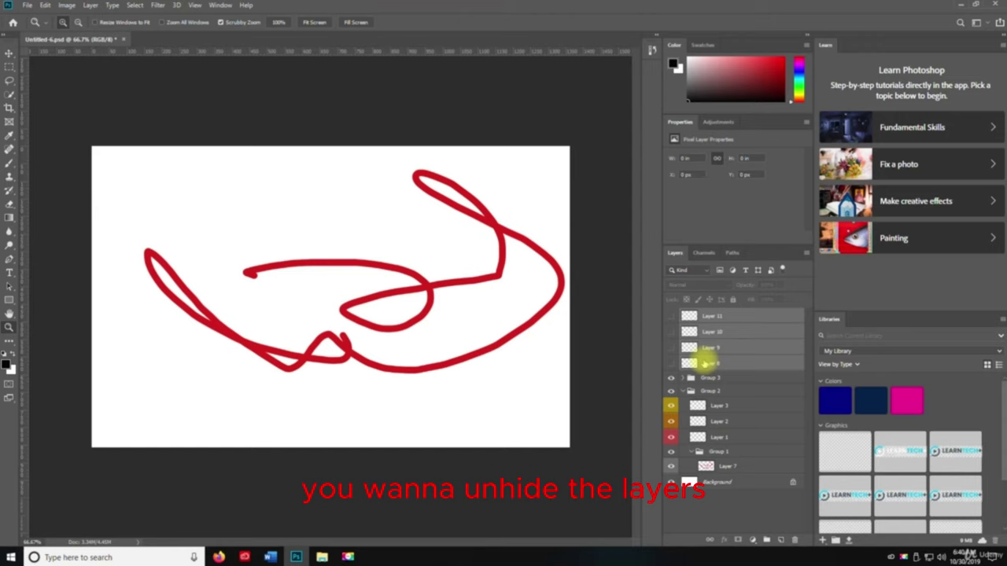
key("ctrl+comma")
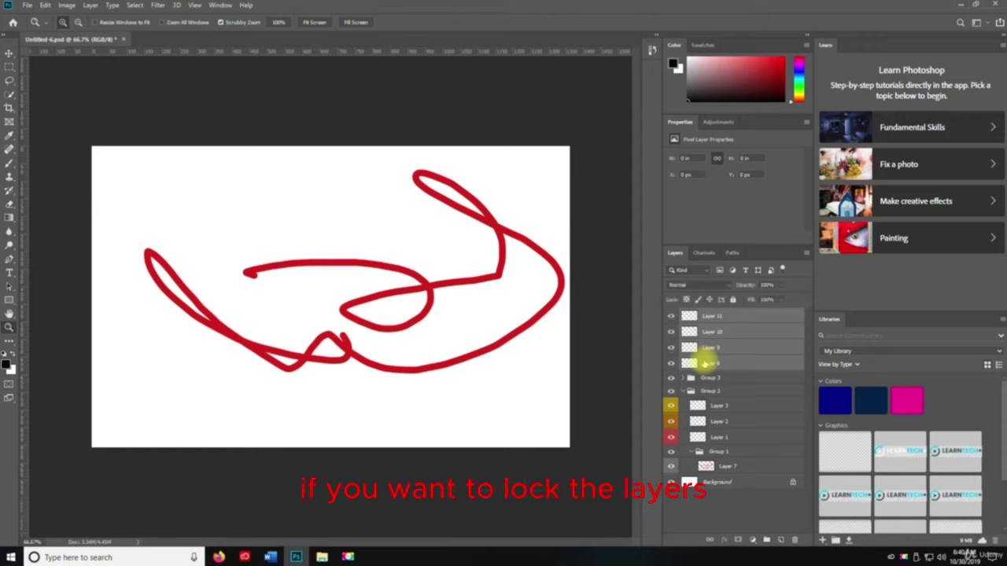
key("ctrl+slash")
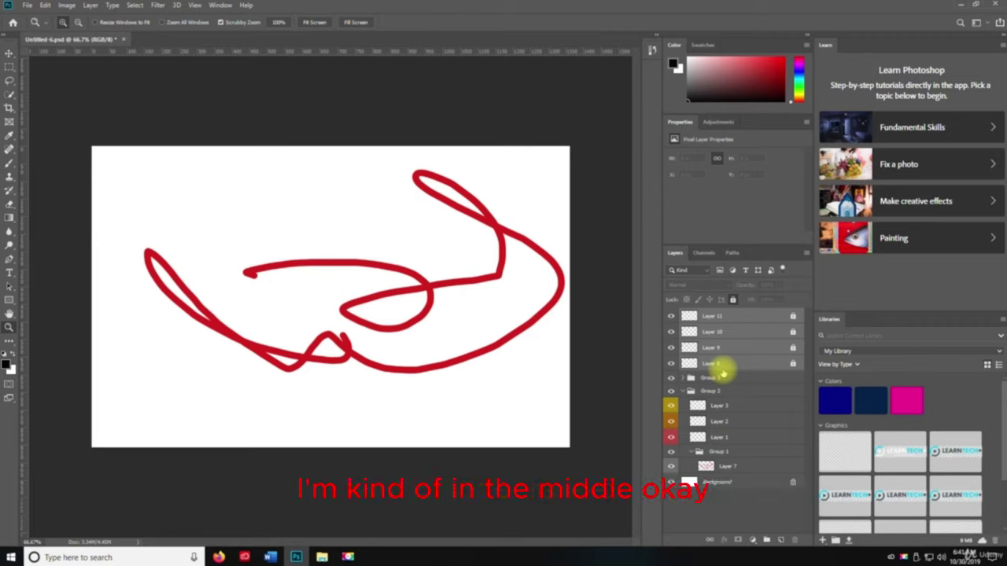
key("ctrl+slash")
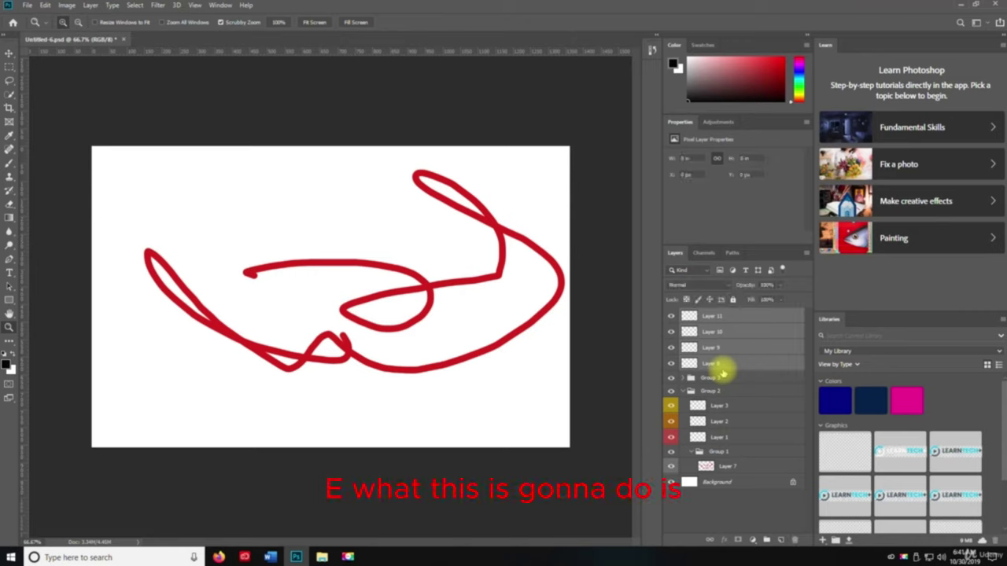
Step: Merge Layers 8 through 11, merge all visible layers into the Background, and save the document
key("ctrl+e")
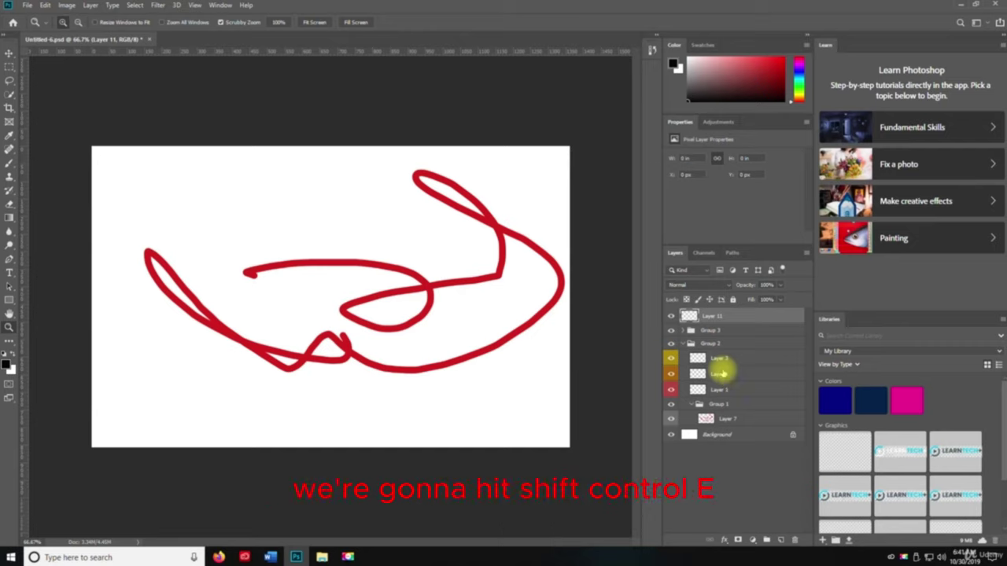
key("ctrl+shift+e")
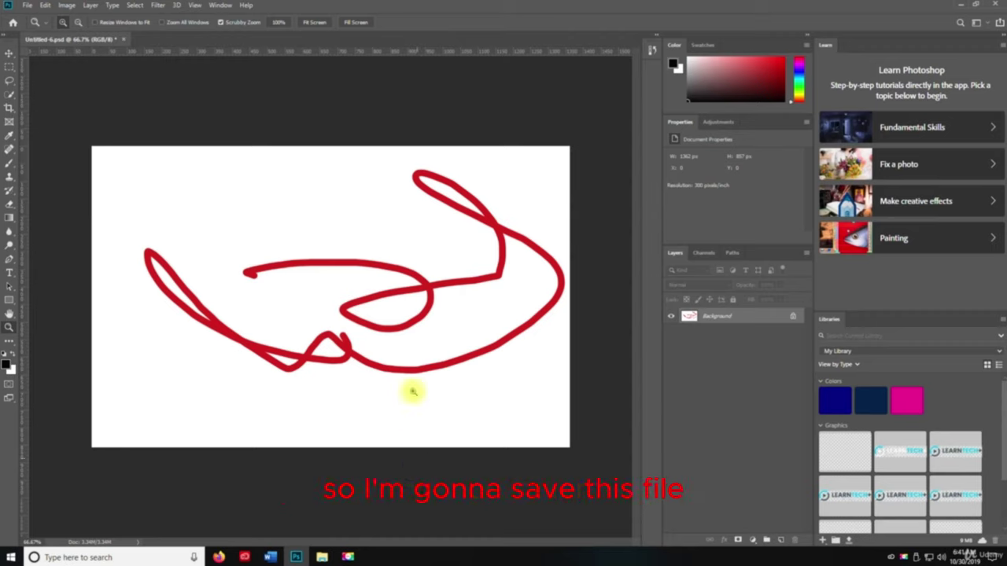
key("ctrl+s")
Step: With the Move tool active, undo both layer merges and save the document
key("v")
key("ctrl+z")
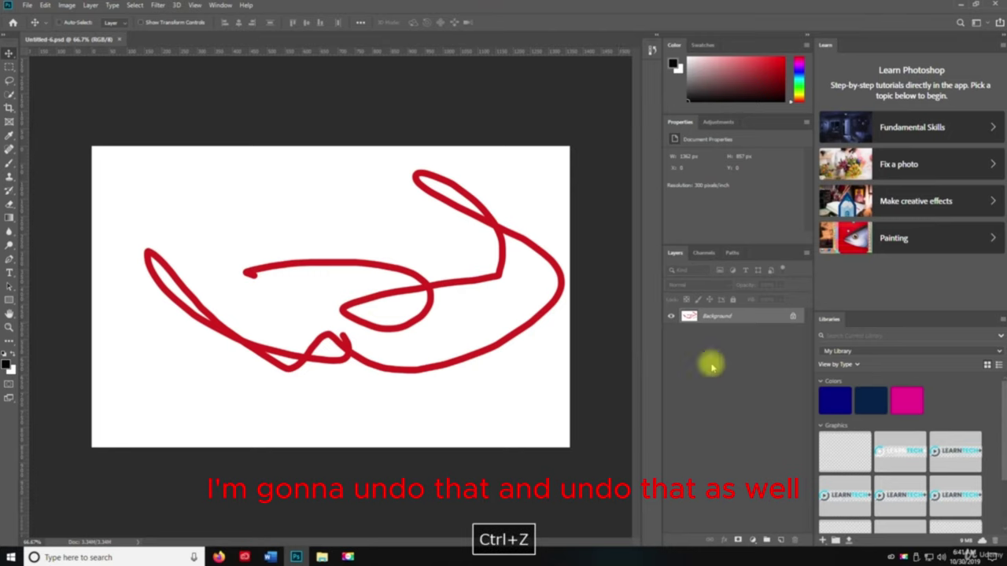
key("ctrl+z")
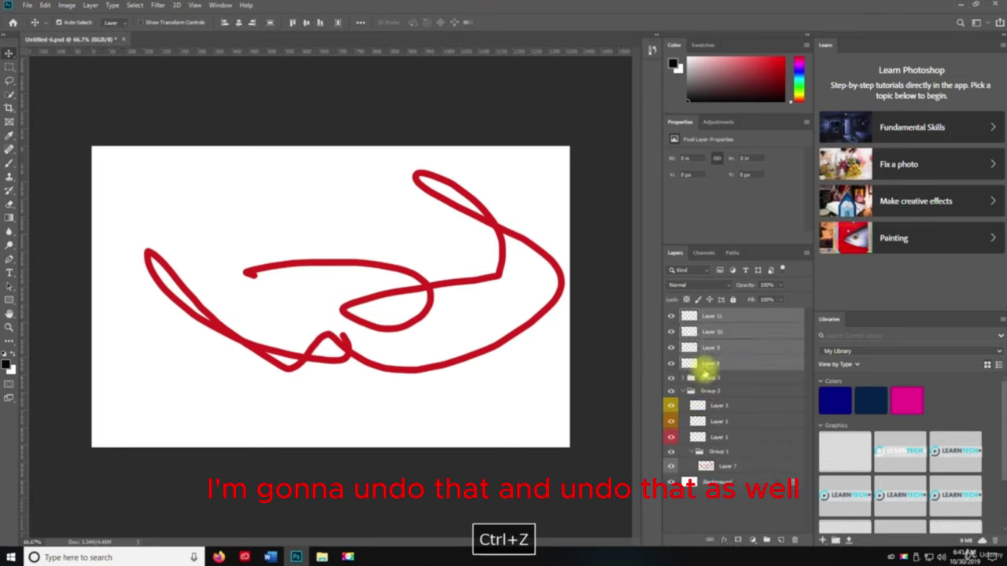
key("ctrl+s")
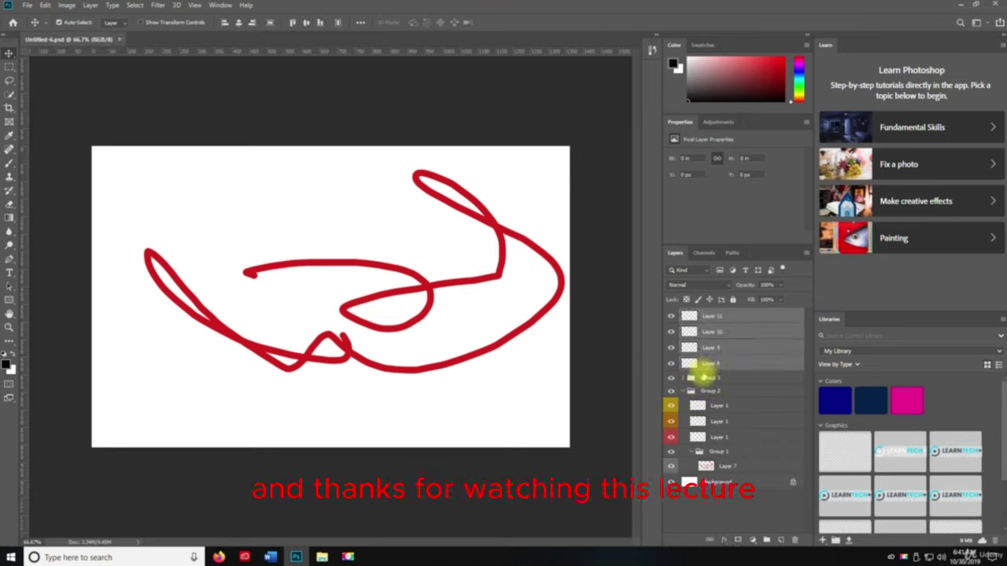